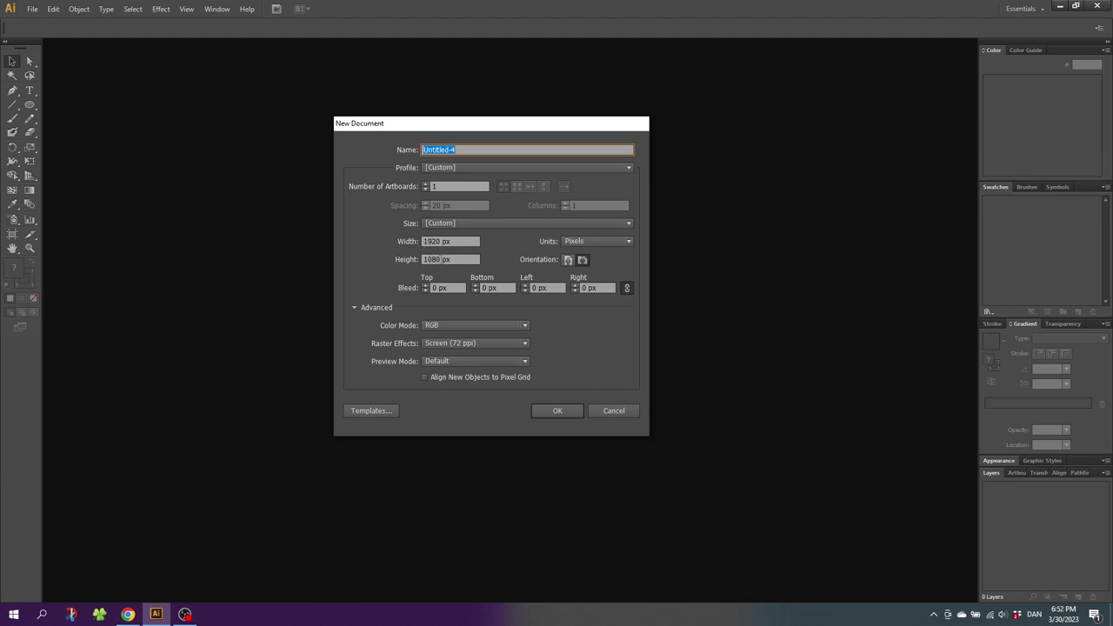
# Step: Create the 1920 × 1080 px RGB document and draw a circle about 858 px wide centred on the artboard's left edge
pyautogui.click(546, 414)
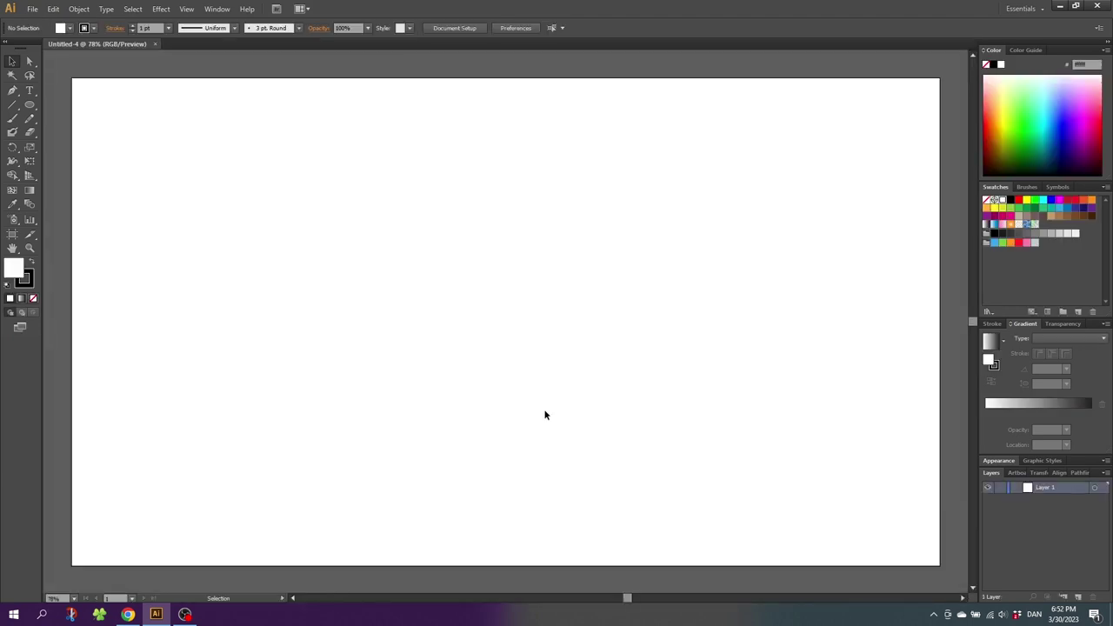
pyautogui.click(29, 248)
pyautogui.keyDown('alt'); pyautogui.click(494, 305); pyautogui.keyUp('alt')
pyautogui.keyDown('alt'); pyautogui.click(494, 306); pyautogui.keyUp('alt')
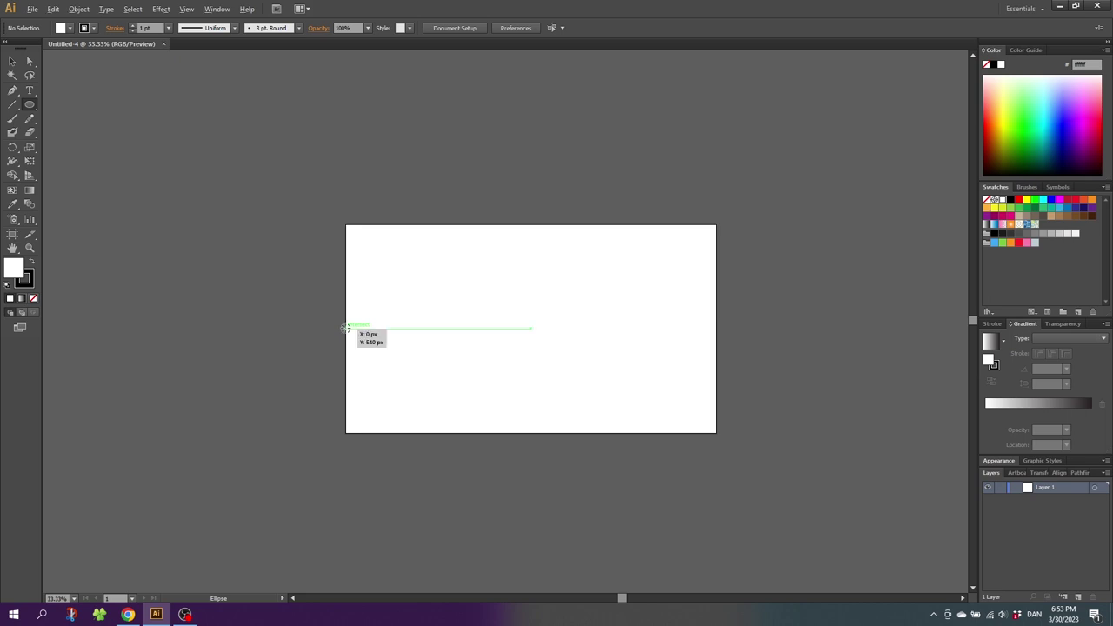
pyautogui.moveTo(345, 328); pyautogui.dragTo(415, 411)
# Step: Remove the circle's stroke and fill it with the orange swatch
pyautogui.click(24, 278)
pyautogui.click(34, 298)
pyautogui.click(14, 267)
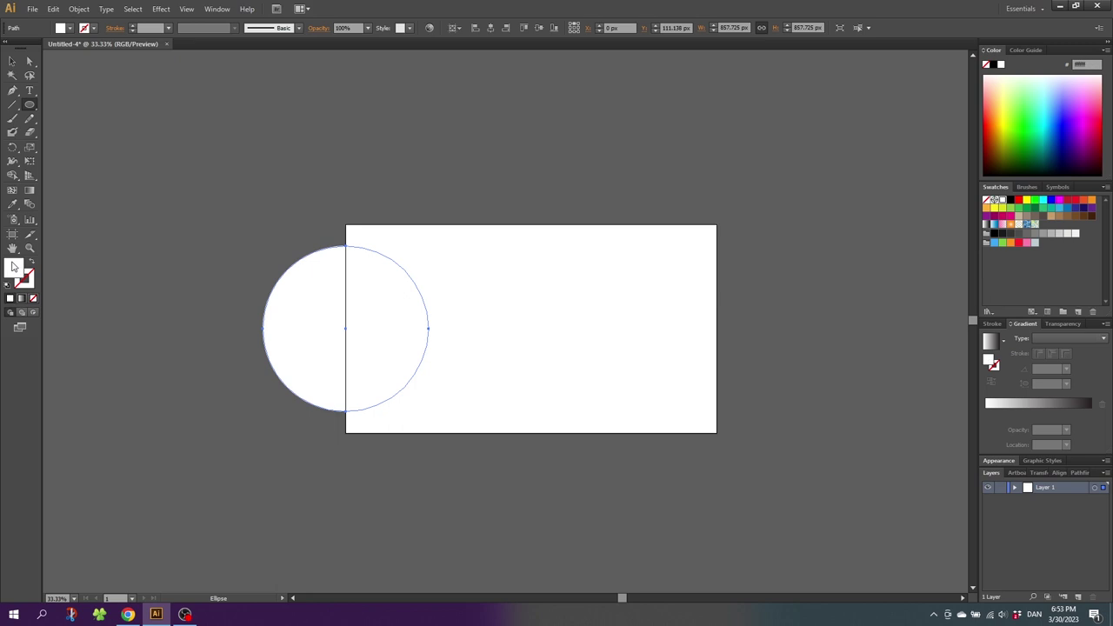
pyautogui.click(1092, 201)
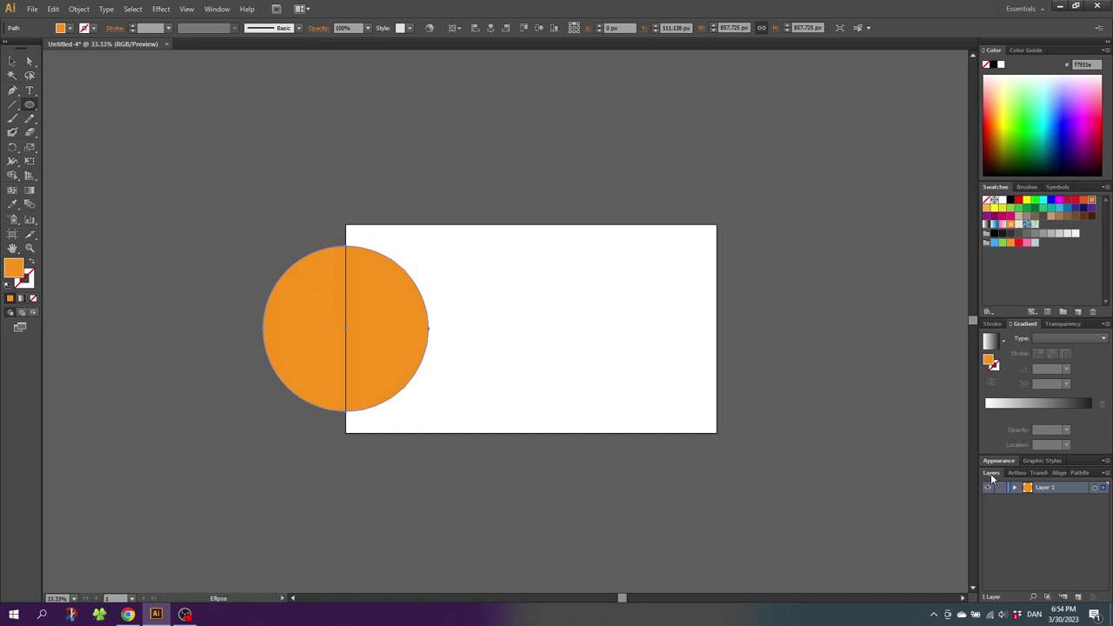
# Step: Add a new layer and place it beneath Layer 1
pyautogui.click(217, 9)
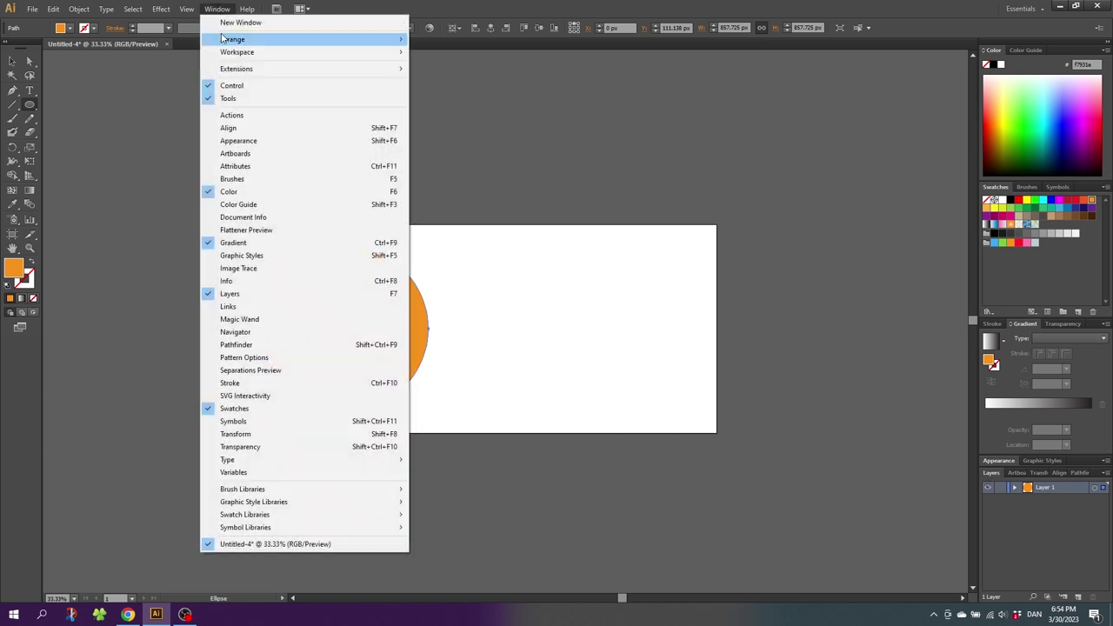
pyautogui.click(244, 295)
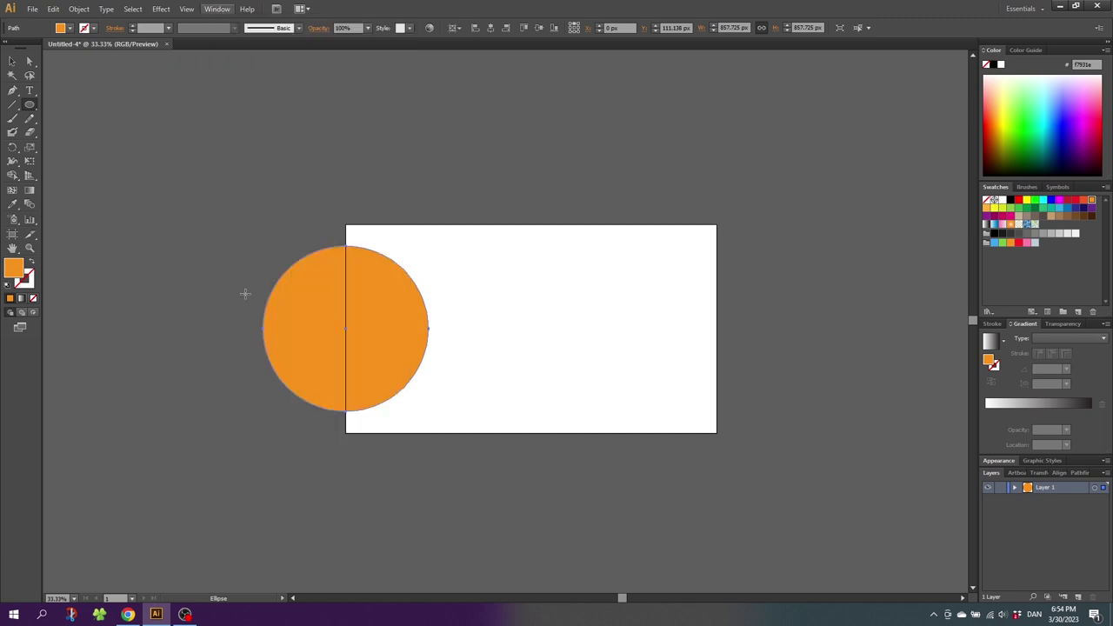
pyautogui.click(1077, 596)
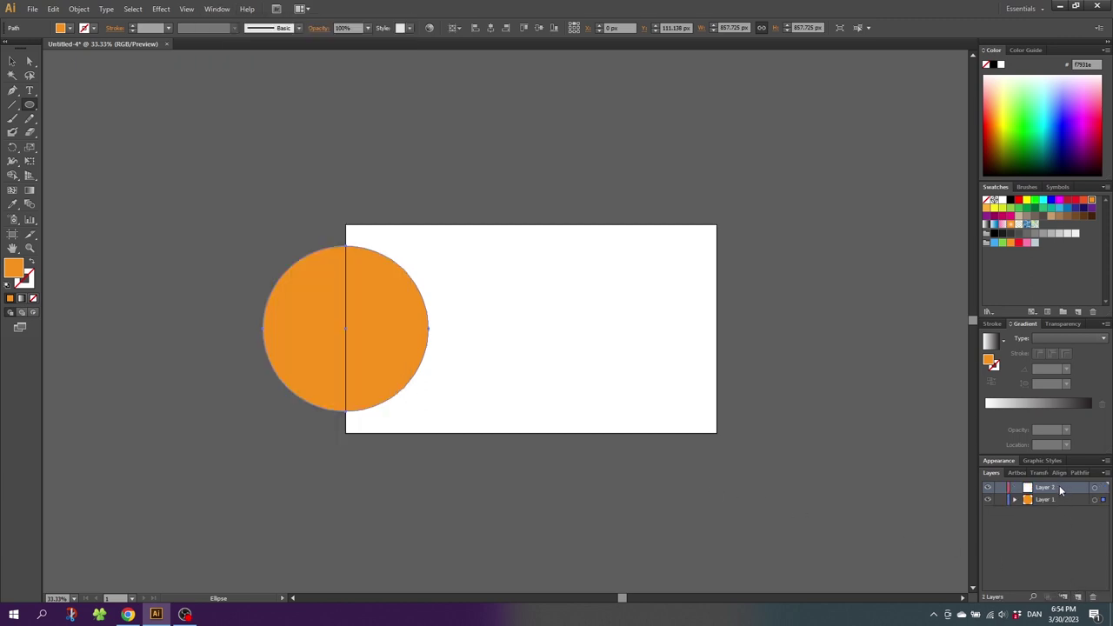
pyautogui.moveTo(1060, 493)
pyautogui.mouseDown()
pyautogui.moveTo(1057, 508)
pyautogui.moveTo(1040, 501)
pyautogui.mouseUp()
# Step: Draw a 1920 × 1080 px rectangle covering the artboard and move it to Layer 2 behind the circle
pyautogui.moveTo(29, 105); pyautogui.dragTo(58, 103)
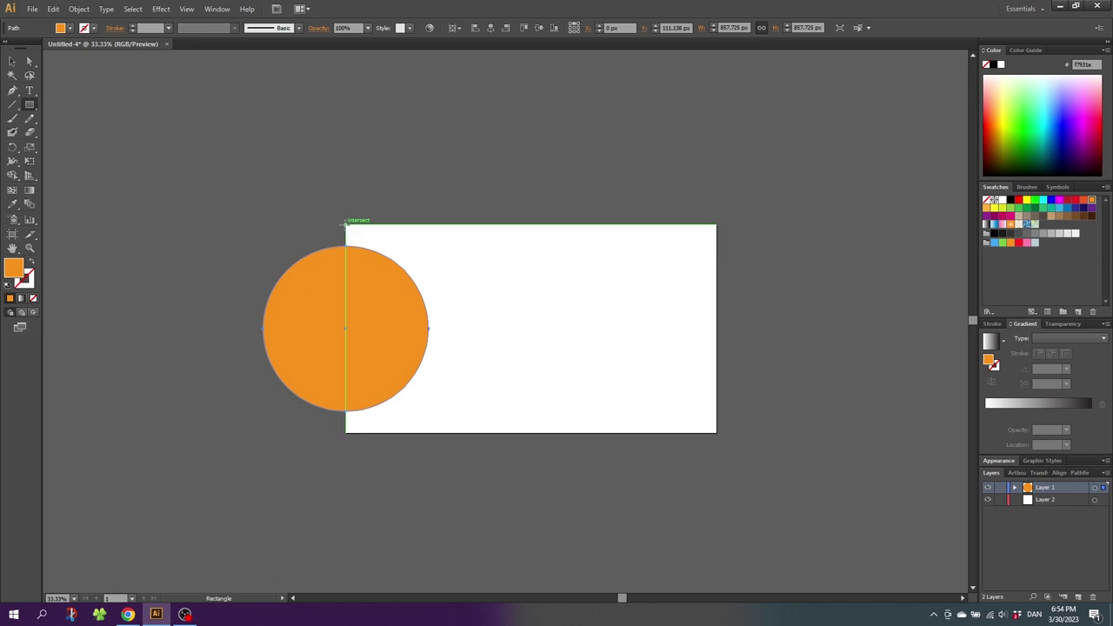
pyautogui.moveTo(346, 224); pyautogui.dragTo(716, 432)
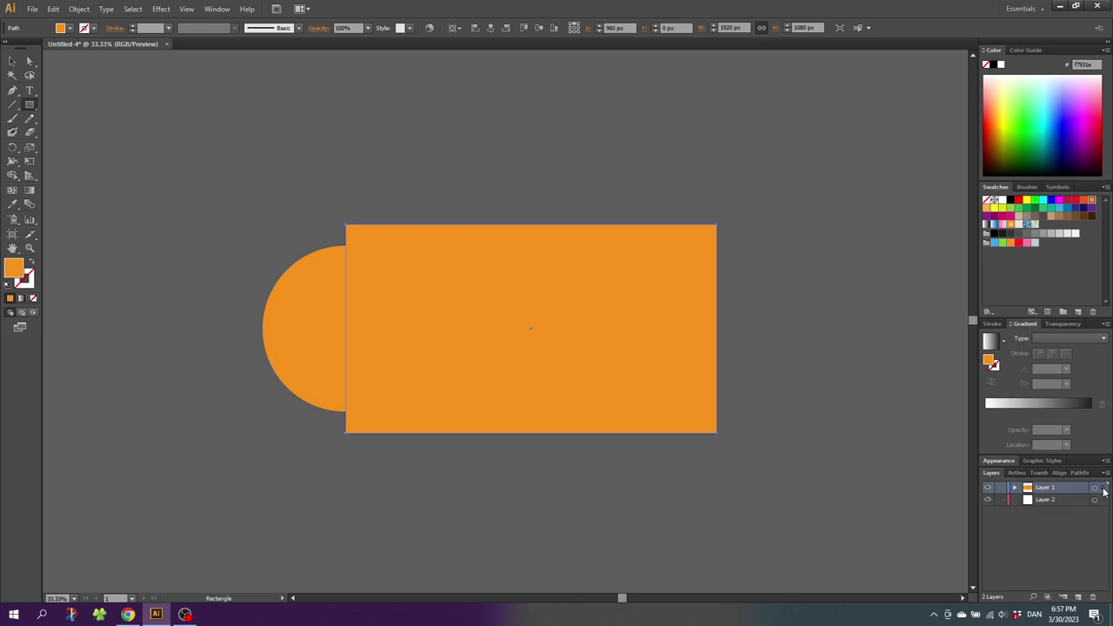
pyautogui.moveTo(1102, 502); pyautogui.dragTo(1104, 502)
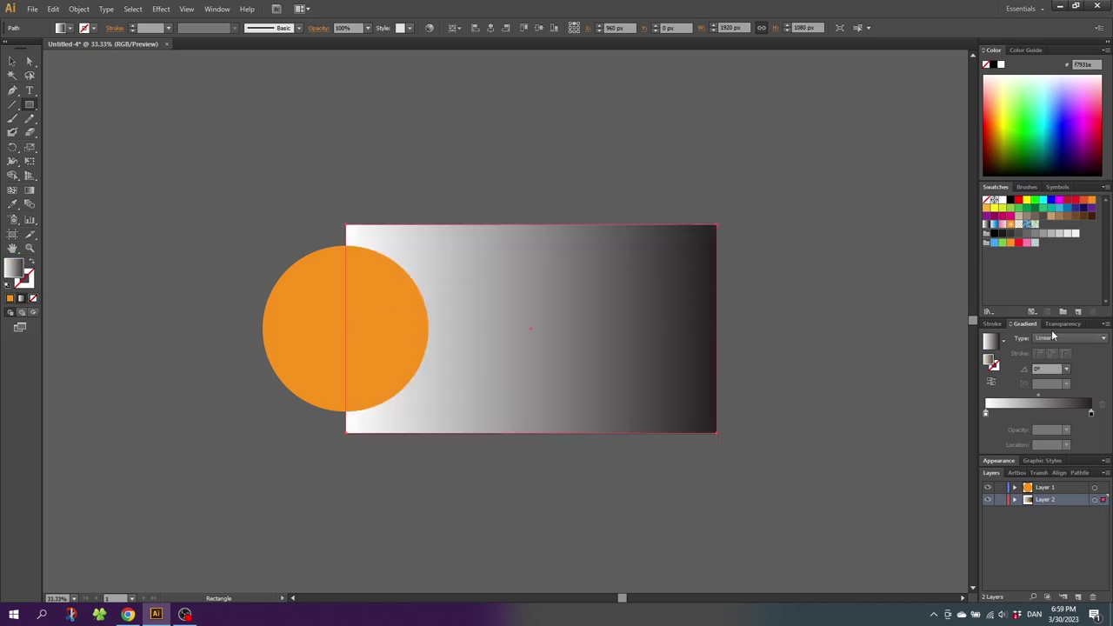
# Step: Make the background rectangle's gradient radial and set its inner stop to blue
pyautogui.click(1057, 338)
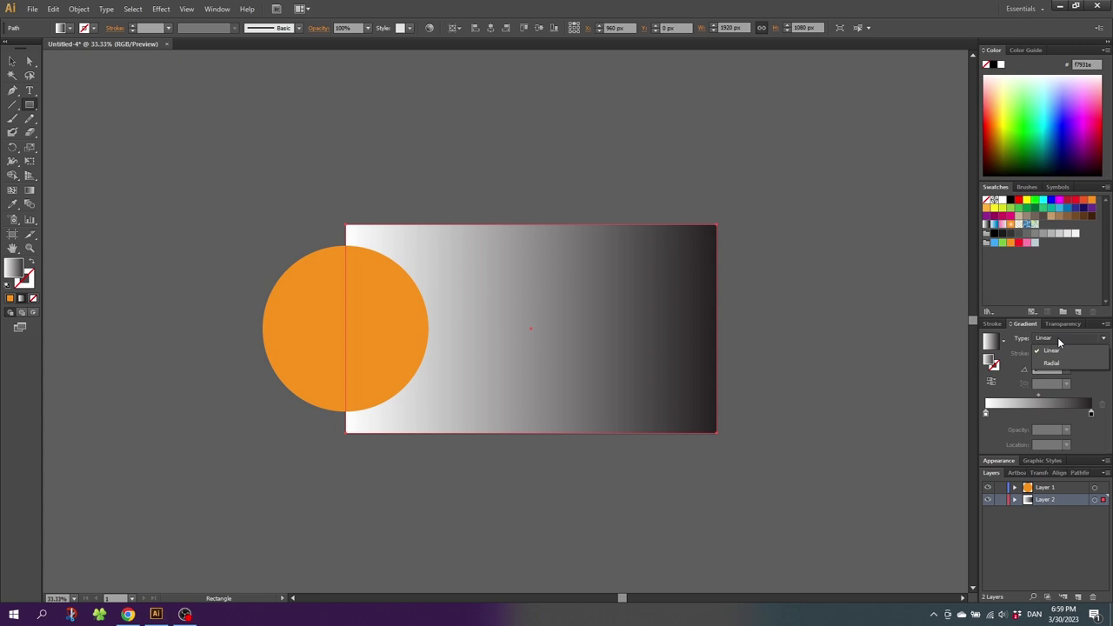
pyautogui.click(1052, 363)
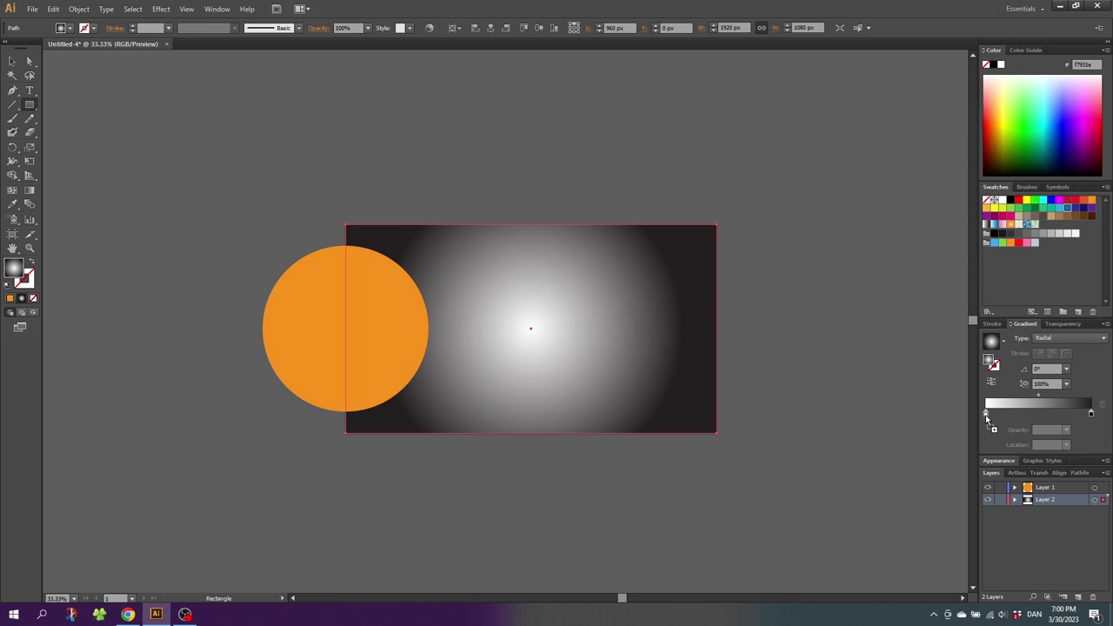
pyautogui.moveTo(986, 417); pyautogui.dragTo(986, 415)
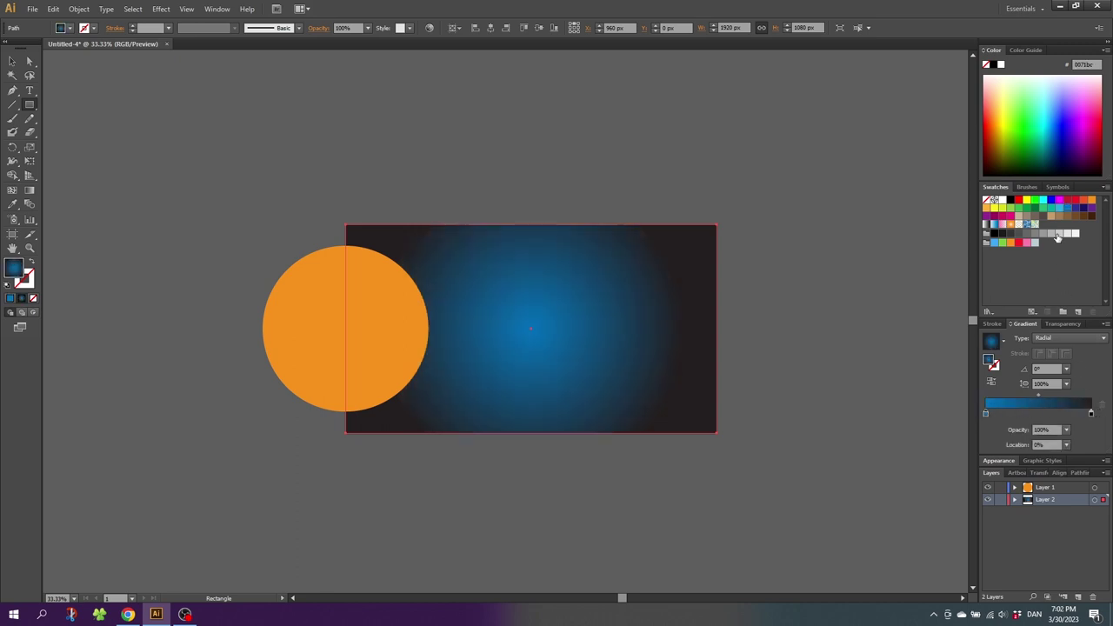
# Step: Set the outer stop of the background gradient to dark navy with R 0, G 0, B 30
pyautogui.moveTo(1027, 223); pyautogui.dragTo(1093, 418)
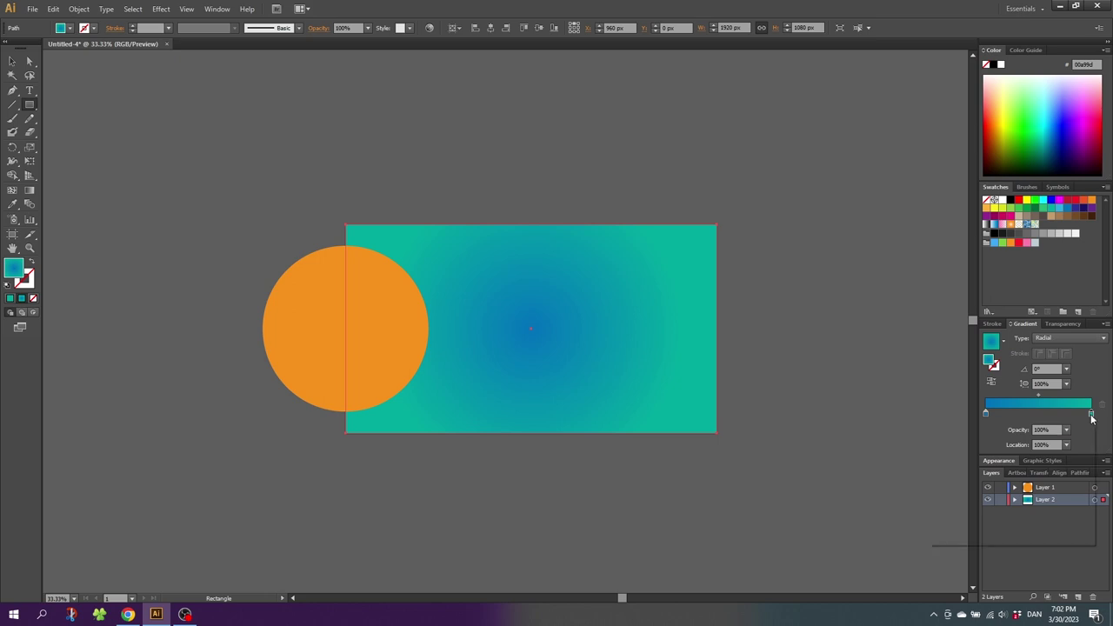
pyautogui.doubleClick(1092, 417)
pyautogui.click(1064, 474)
pyautogui.write('0')
pyautogui.press('Tab')
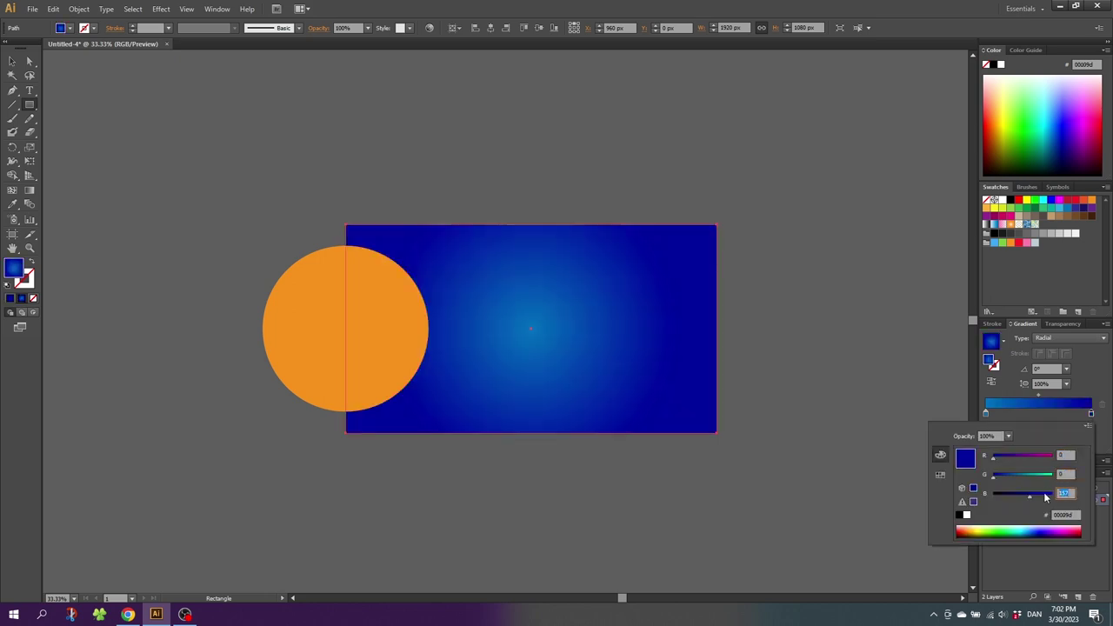
pyautogui.write('30')
pyautogui.press('Tab')
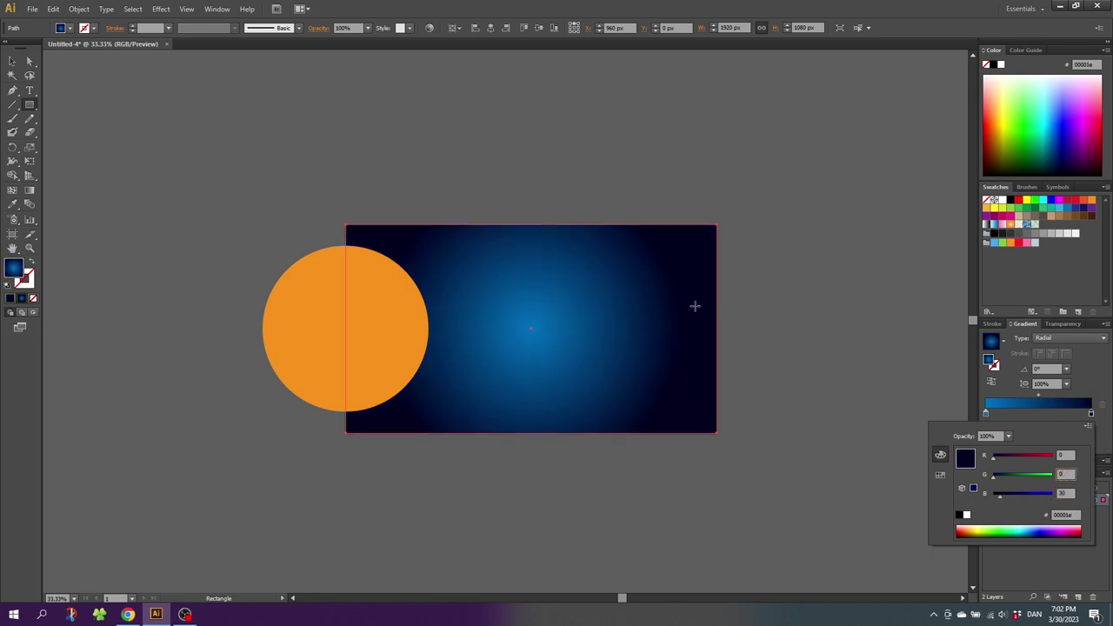
# Step: Centre the radial gradient on the orange circle and extend its radius to about three quarters of the artboard's width
pyautogui.click(29, 192)
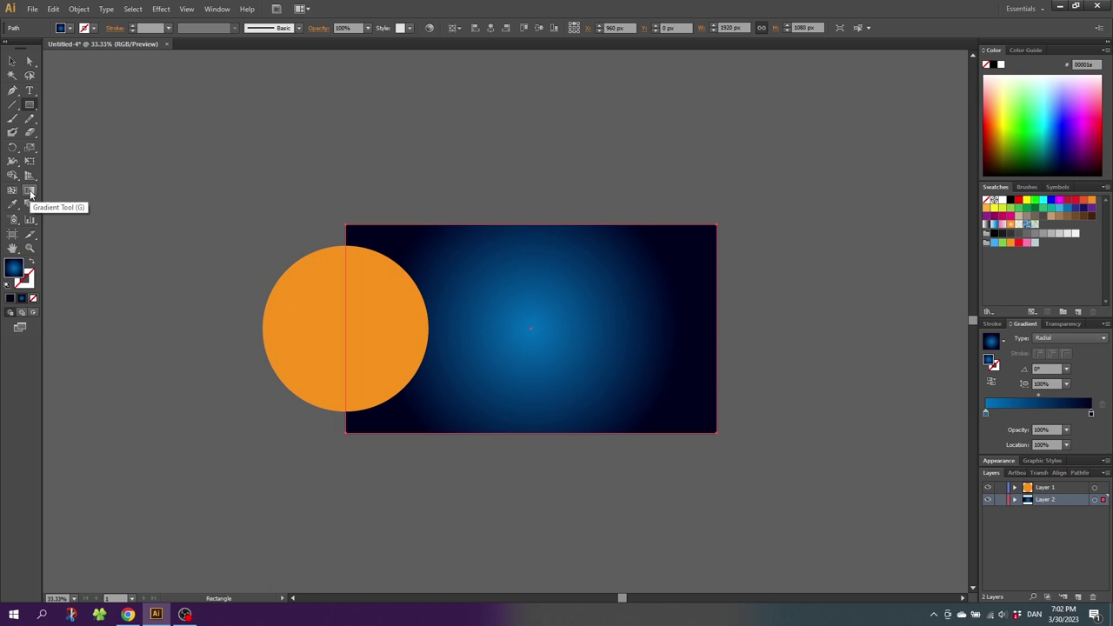
pyautogui.click(30, 192)
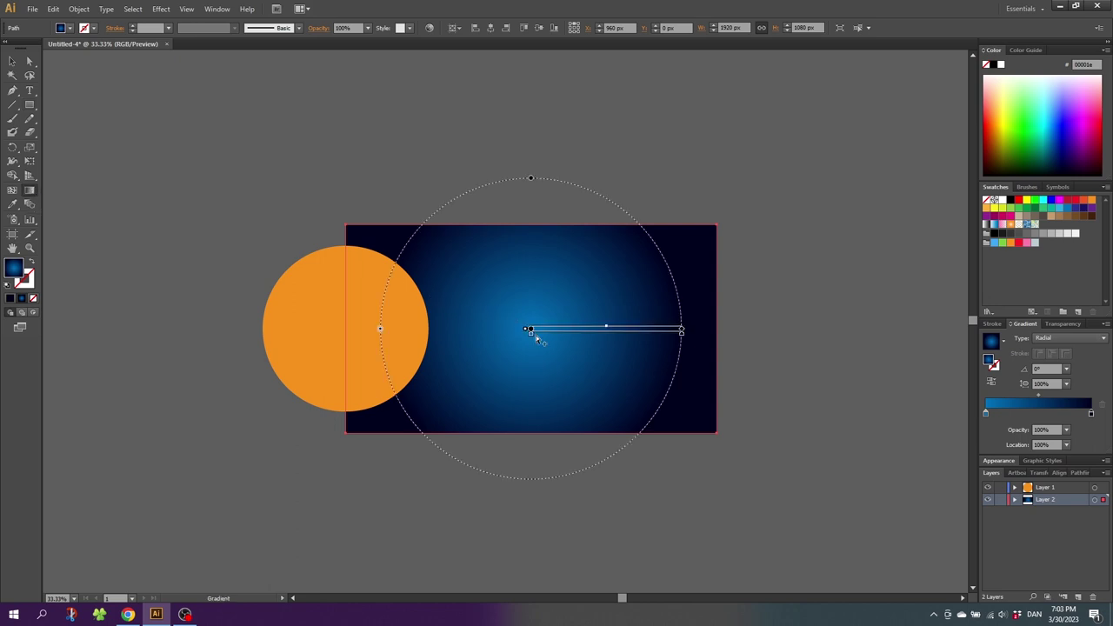
pyautogui.moveTo(530, 331); pyautogui.dragTo(345, 329)
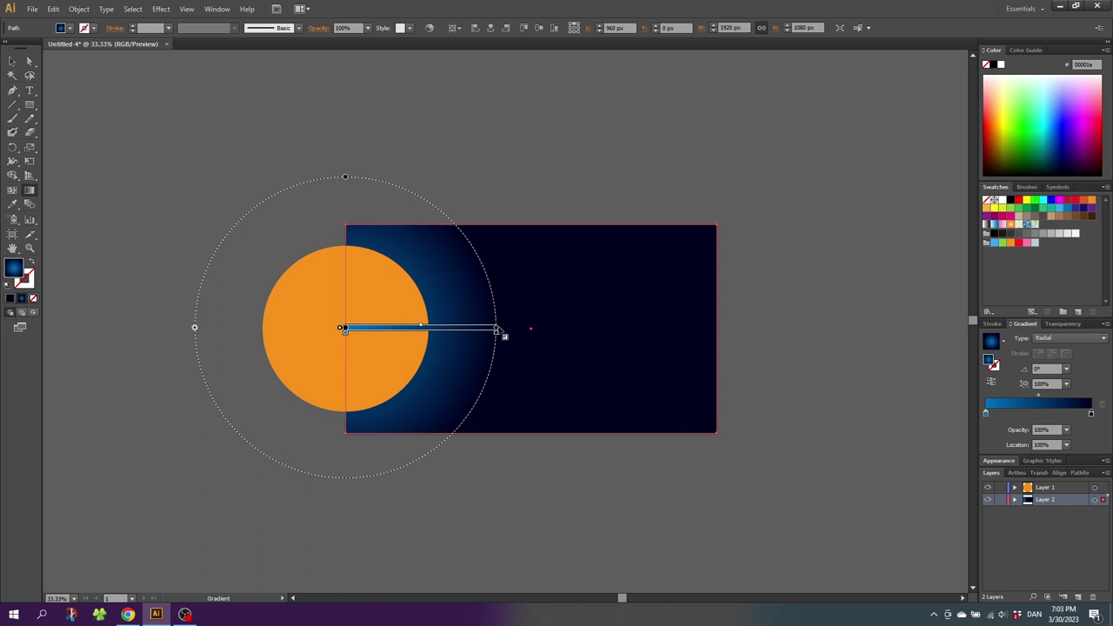
pyautogui.moveTo(497, 330); pyautogui.dragTo(624, 329)
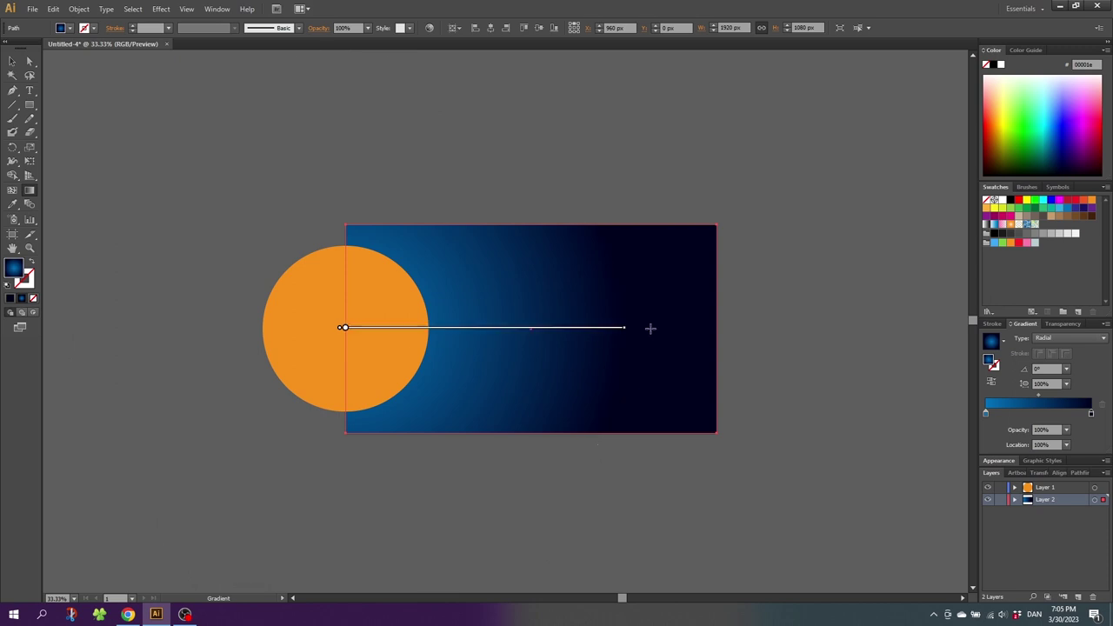
# Step: Rename the background rectangle's layer to BG and lock it
pyautogui.doubleClick(1047, 499)
pyautogui.write('BG')
pyautogui.press('Return')
pyautogui.click(1000, 500)
# Step: Rename the orange circle's layer to Sun and lock it
pyautogui.click(1046, 489)
pyautogui.doubleClick(1046, 489)
pyautogui.write('Sun')
pyautogui.press('Return')
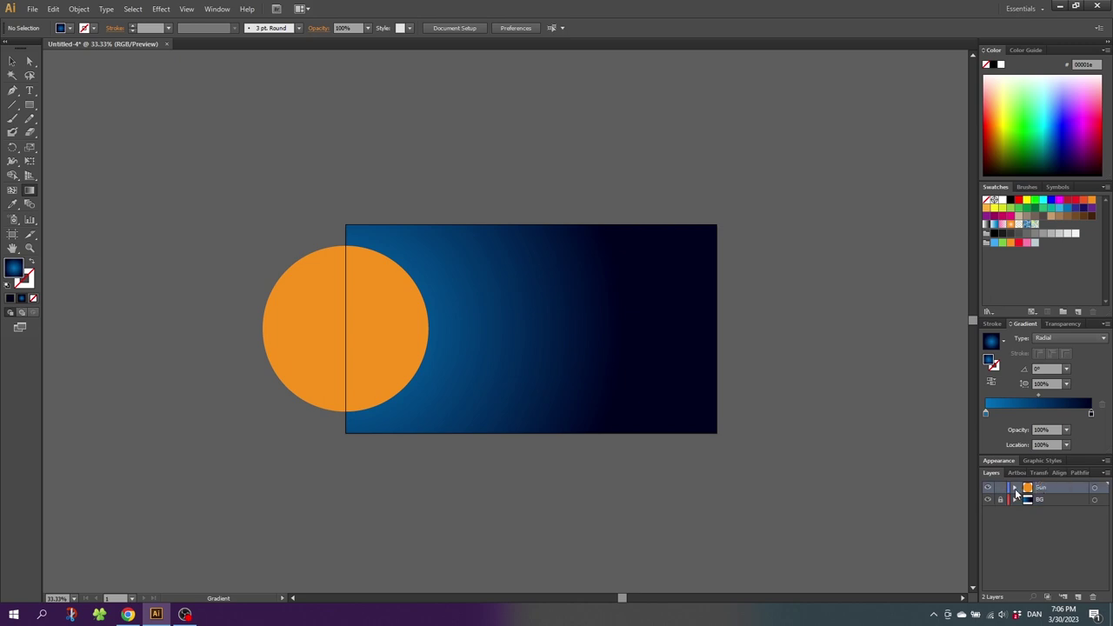
pyautogui.click(1004, 490)
# Step: Create a new layer above Sun and name it Planets
pyautogui.click(1078, 598)
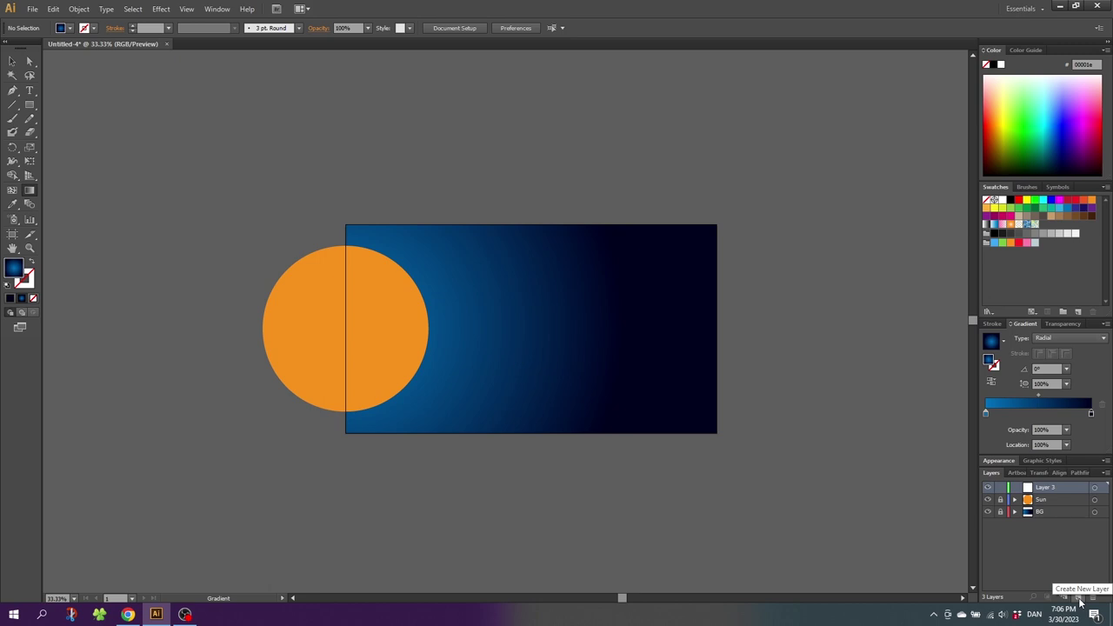
pyautogui.doubleClick(1046, 488)
pyautogui.write('Planets')
pyautogui.press('Return')
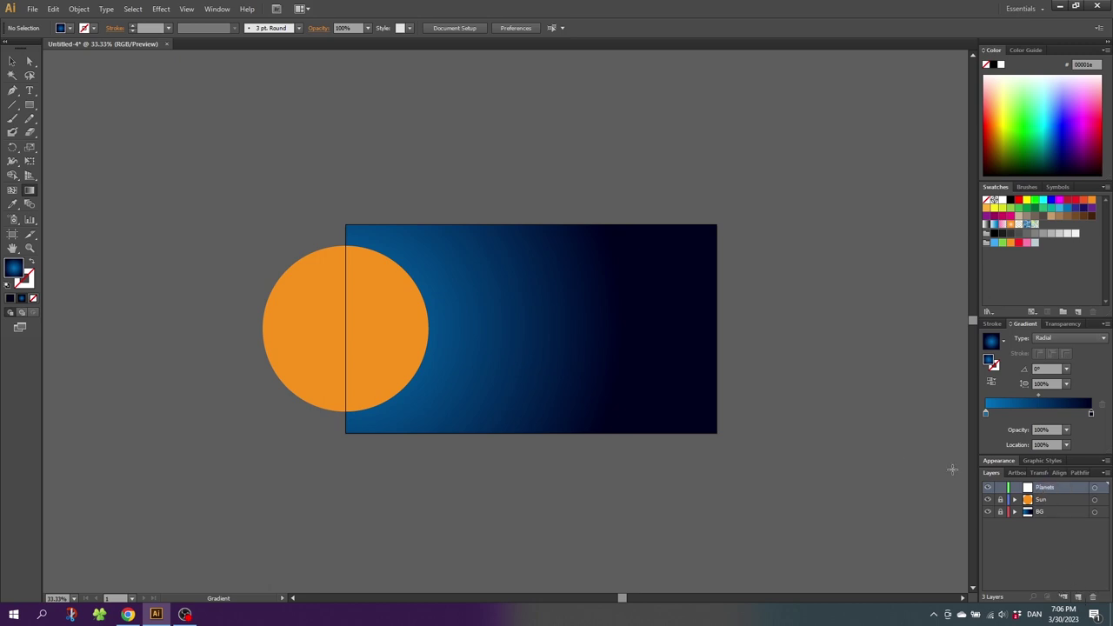
# Step: Draw a circle about 153 px wide above and to the left of the artboard and give it a solid dark navy fill
pyautogui.moveTo(30, 105); pyautogui.dragTo(59, 131)
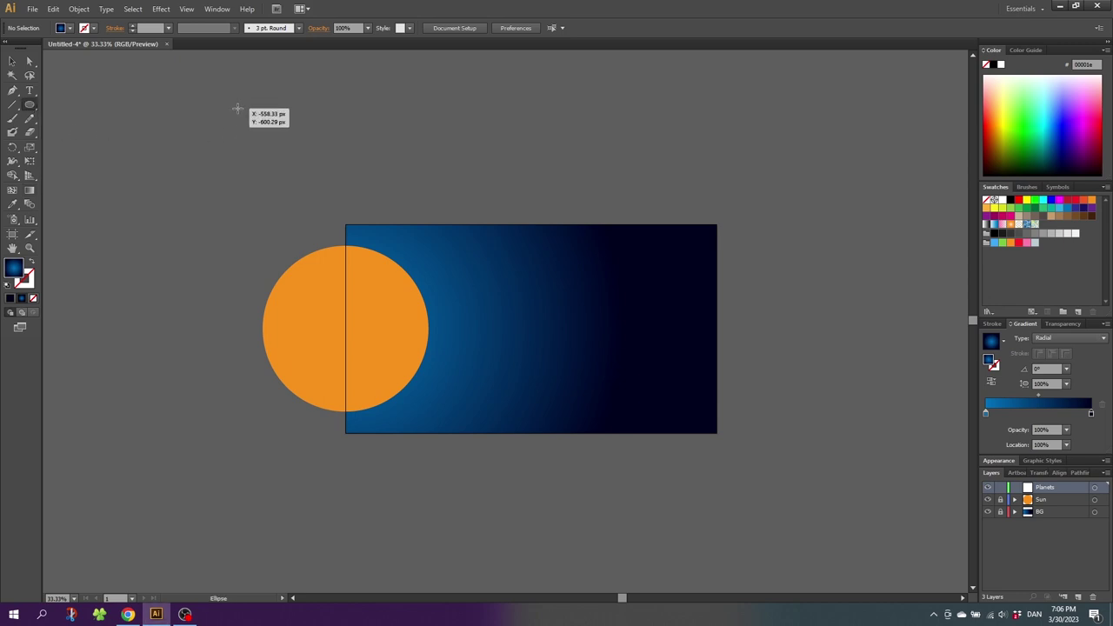
pyautogui.moveTo(237, 108); pyautogui.dragTo(263, 135)
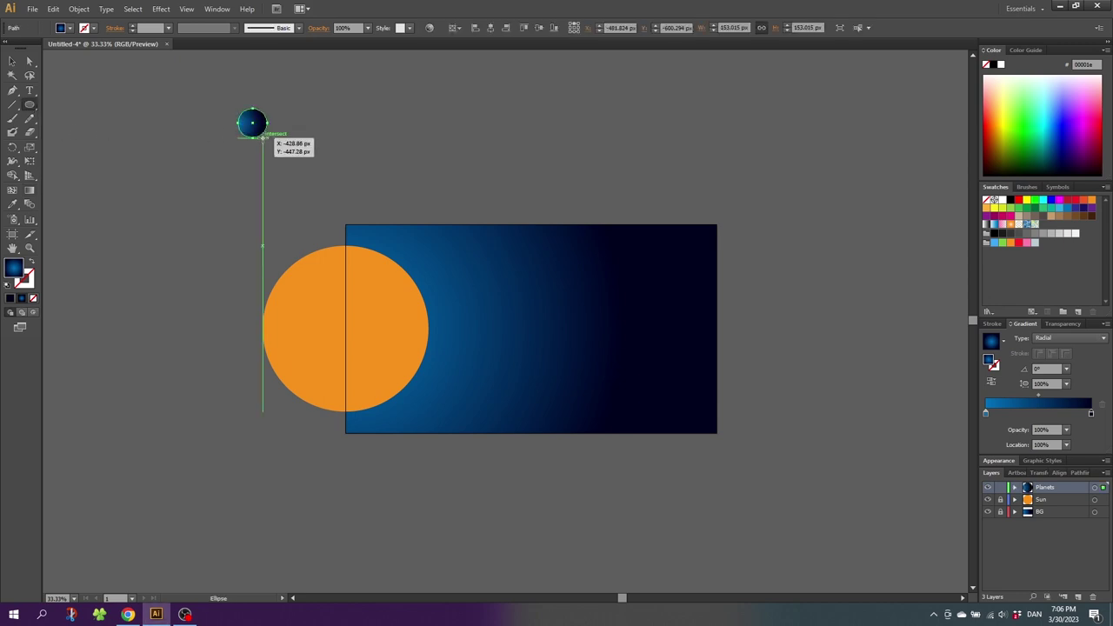
pyautogui.click(10, 298)
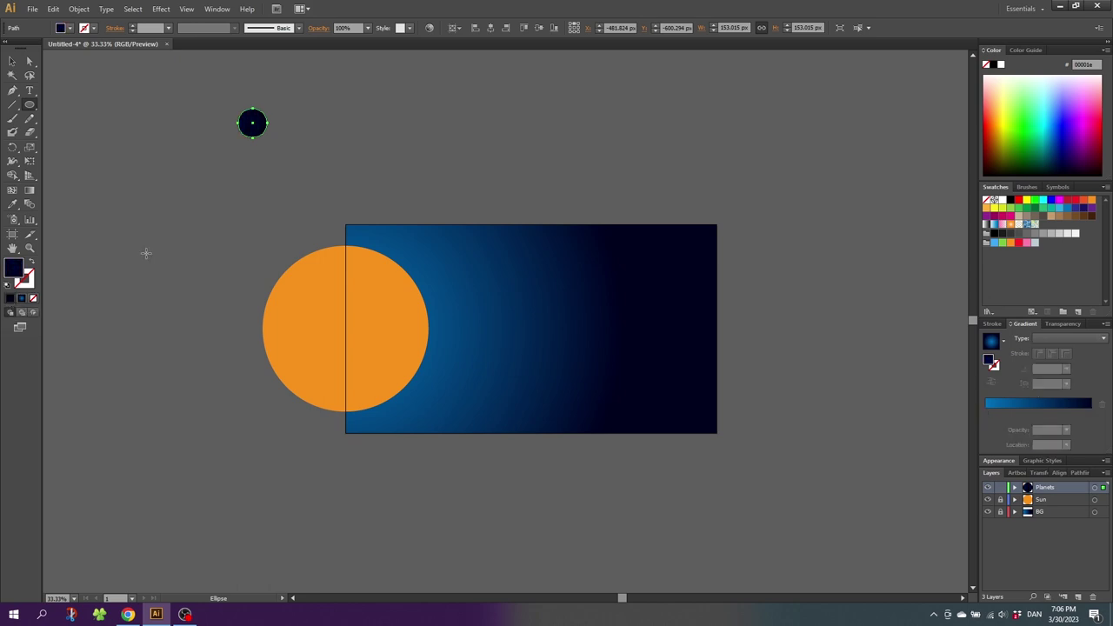
# Step: Resize the navy circle to 500 × 500 px with linked proportions and place a duplicate beside it
pyautogui.click(760, 28)
pyautogui.moveTo(749, 27); pyautogui.dragTo(699, 30)
pyautogui.write('500')
pyautogui.press('Return')
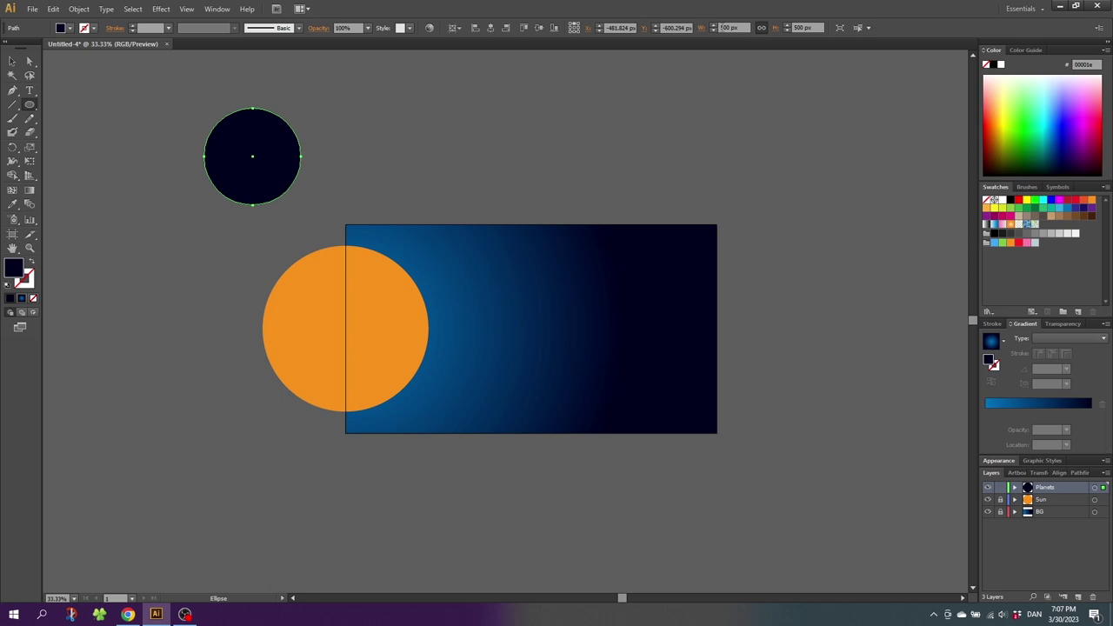
pyautogui.press('v')
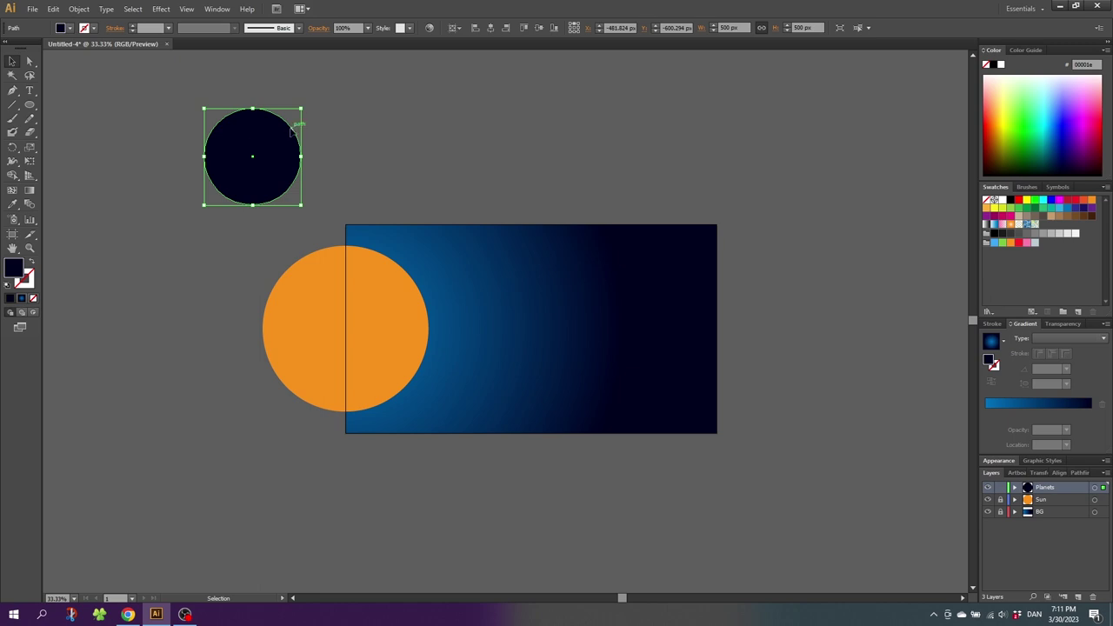
pyautogui.moveTo(274, 148)
pyautogui.mouseDown()
pyautogui.moveTo(179, 97)
pyautogui.moveTo(122, 102)
pyautogui.moveTo(212, 133)
pyautogui.moveTo(290, 134)
pyautogui.mouseUp()
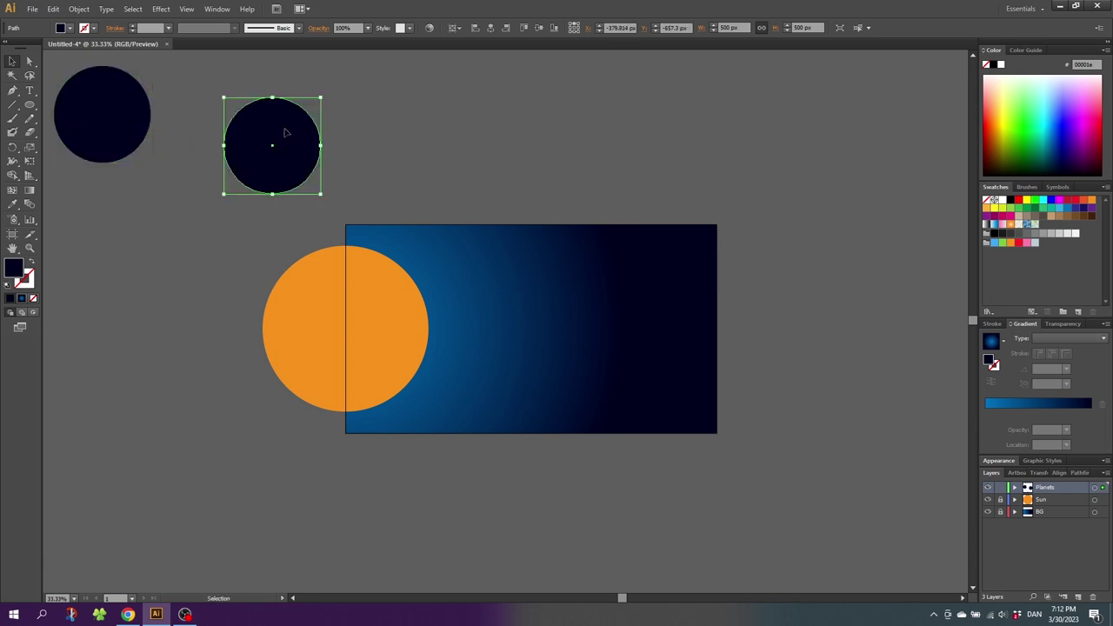
# Step: Draw four smaller circles as craters on the navy circle nearer the artboard, three overlapping its edge and one near its centre
pyautogui.click(27, 107)
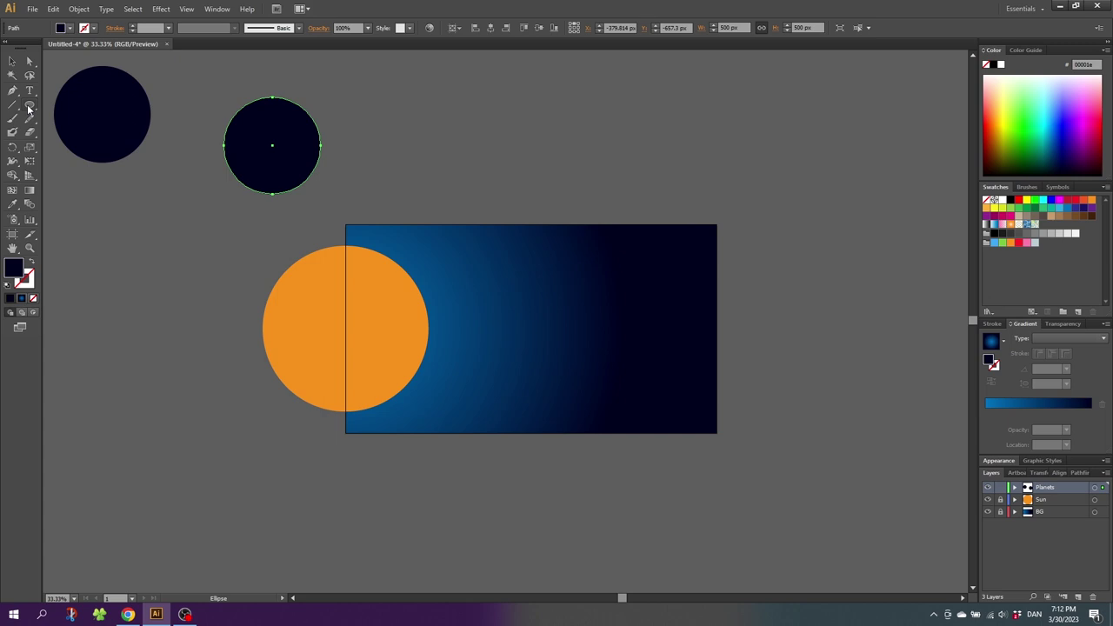
pyautogui.click(29, 105)
pyautogui.moveTo(216, 79); pyautogui.dragTo(276, 114)
pyautogui.moveTo(261, 155)
pyautogui.mouseDown()
pyautogui.moveTo(286, 181)
pyautogui.moveTo(261, 191)
pyautogui.mouseUp()
pyautogui.moveTo(335, 139)
pyautogui.mouseDown()
pyautogui.moveTo(303, 176)
pyautogui.moveTo(310, 171)
pyautogui.mouseUp()
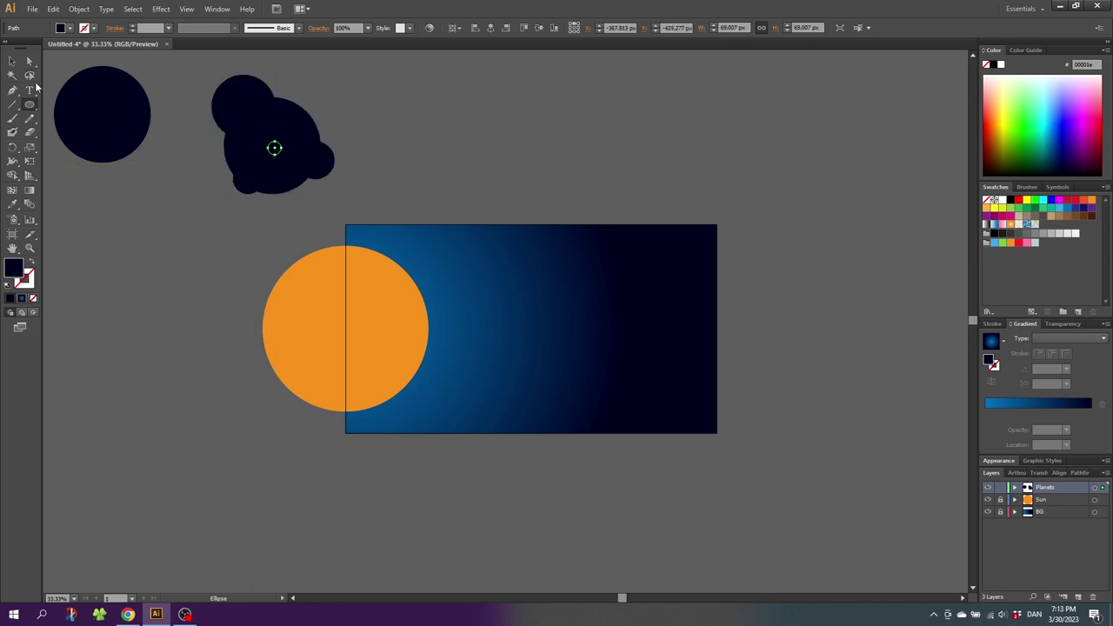
# Step: Select the planet with its craters and cut away the parts protruding beyond its outline with the Shape Builder
pyautogui.click(12, 61)
pyautogui.moveTo(242, 106); pyautogui.dragTo(353, 197)
pyautogui.click(15, 175)
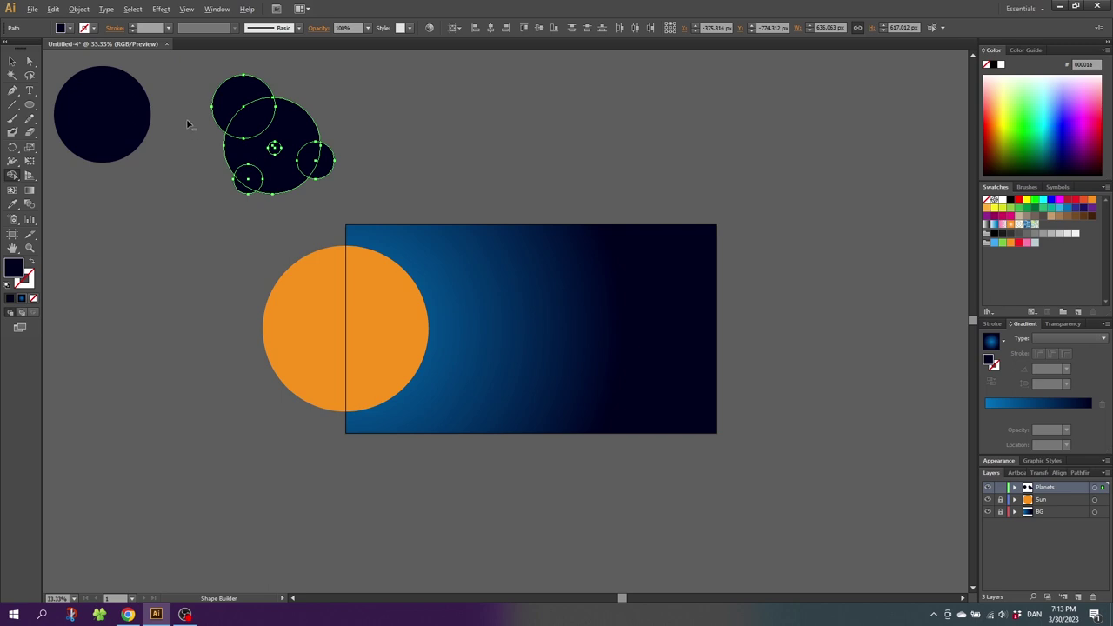
pyautogui.moveTo(240, 100); pyautogui.dragTo(208, 112)
pyautogui.moveTo(332, 127); pyautogui.dragTo(331, 167)
pyautogui.moveTo(256, 216); pyautogui.dragTo(236, 179)
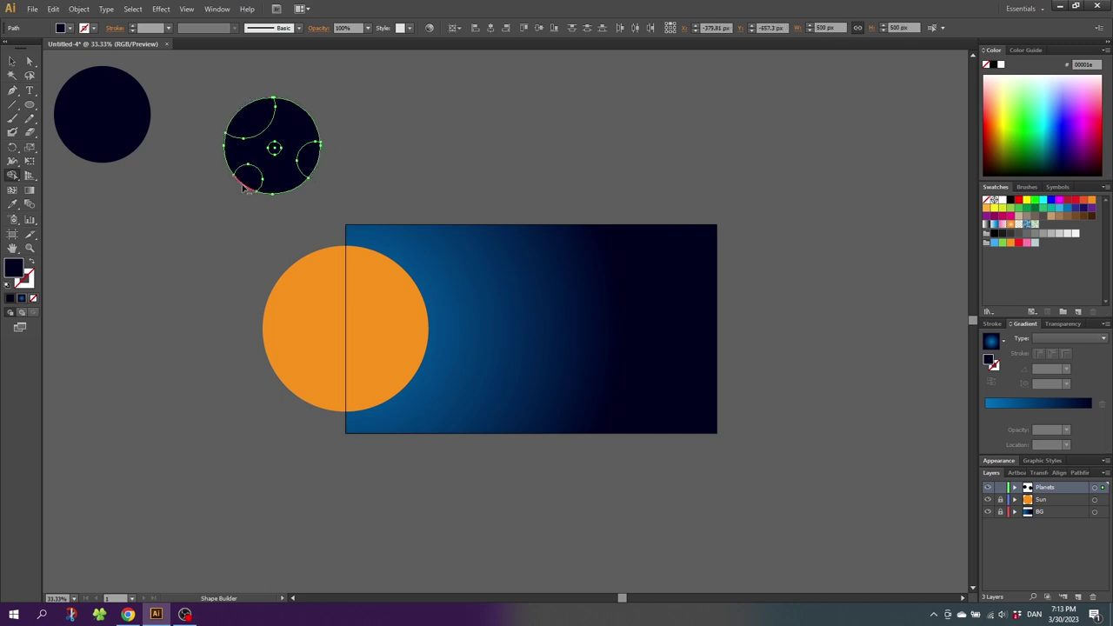
# Step: Fill the trimmed planet's base shape with the orange f7931e swatch, leaving out its craters
pyautogui.click(12, 61)
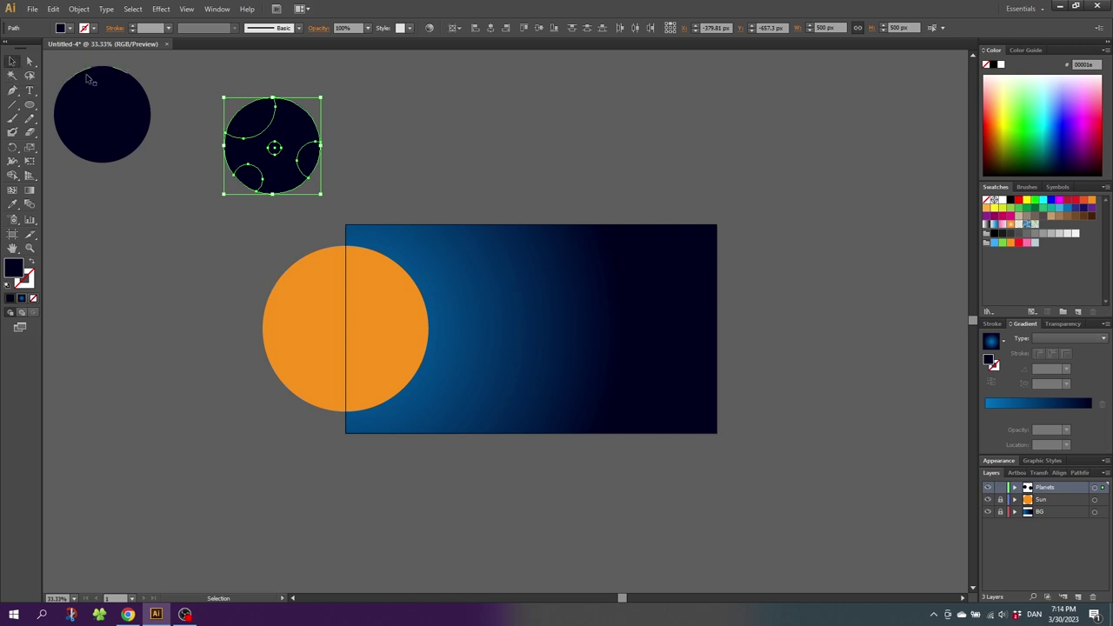
pyautogui.click(342, 116)
pyautogui.click(293, 122)
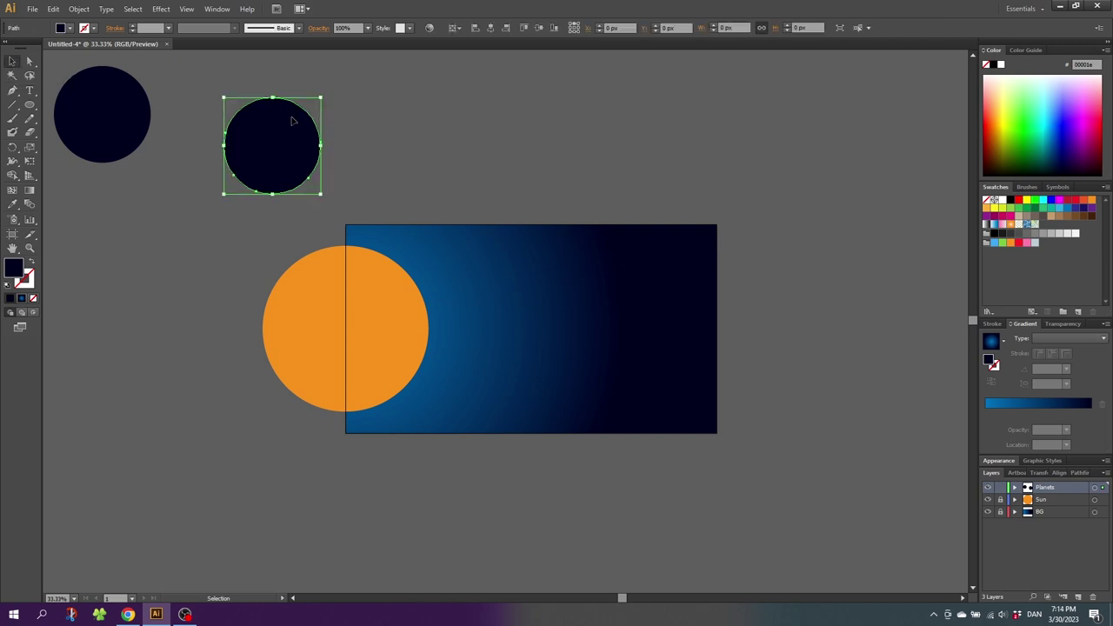
pyautogui.click(1092, 201)
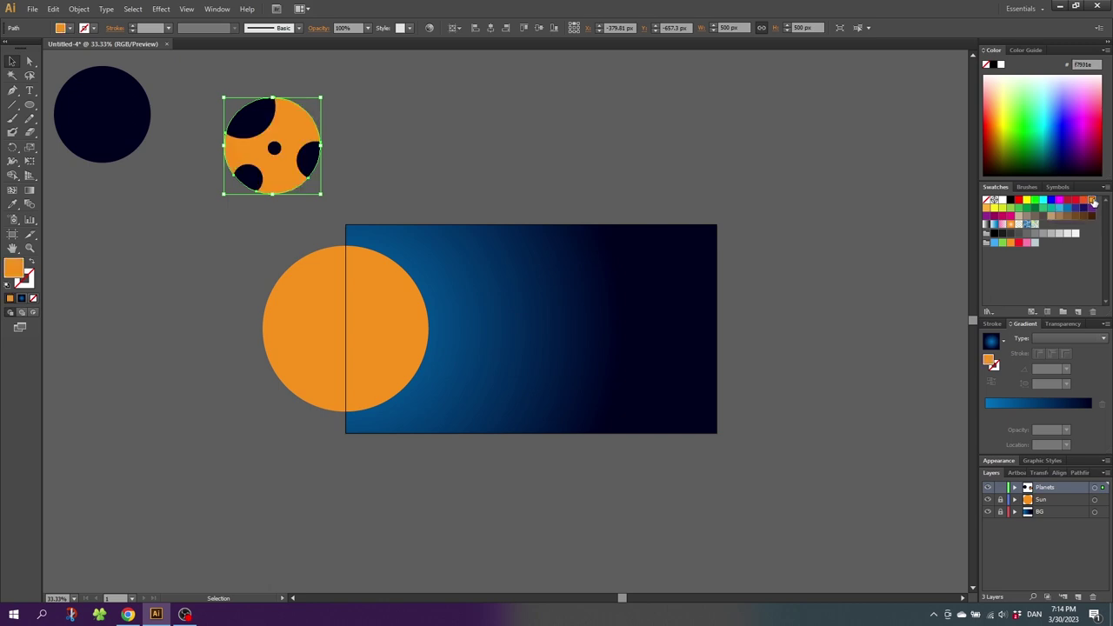
# Step: Select all four craters on the orange planet and fill them with brown 824100
pyautogui.click(314, 158)
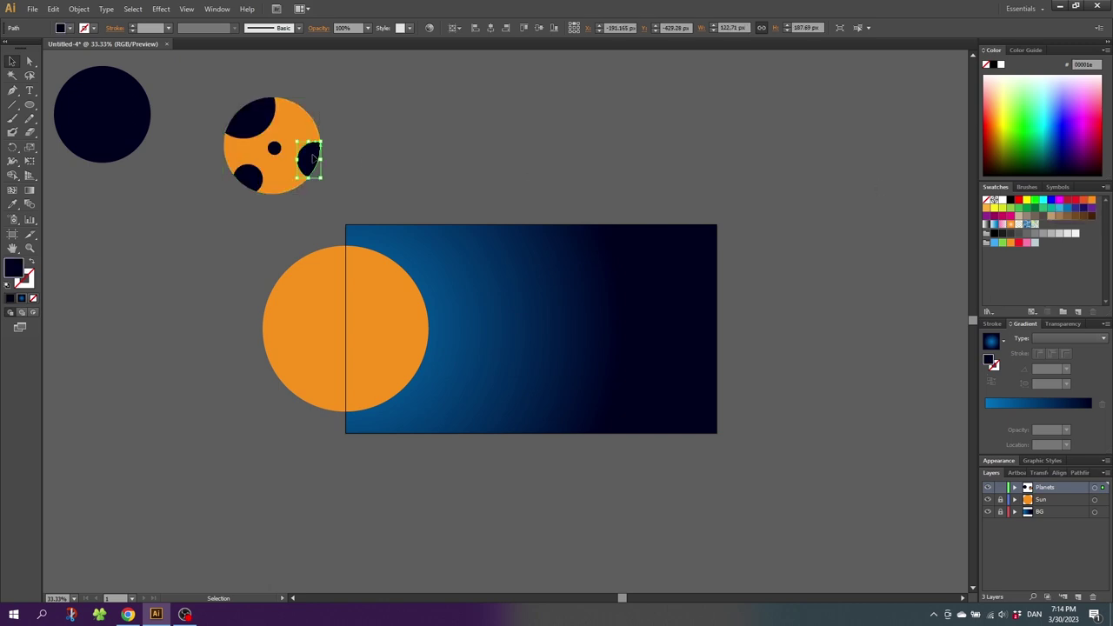
pyautogui.keyDown('shift'); pyautogui.click(274, 148); pyautogui.keyUp('shift')
pyautogui.keyDown('shift'); pyautogui.click(257, 128); pyautogui.keyUp('shift')
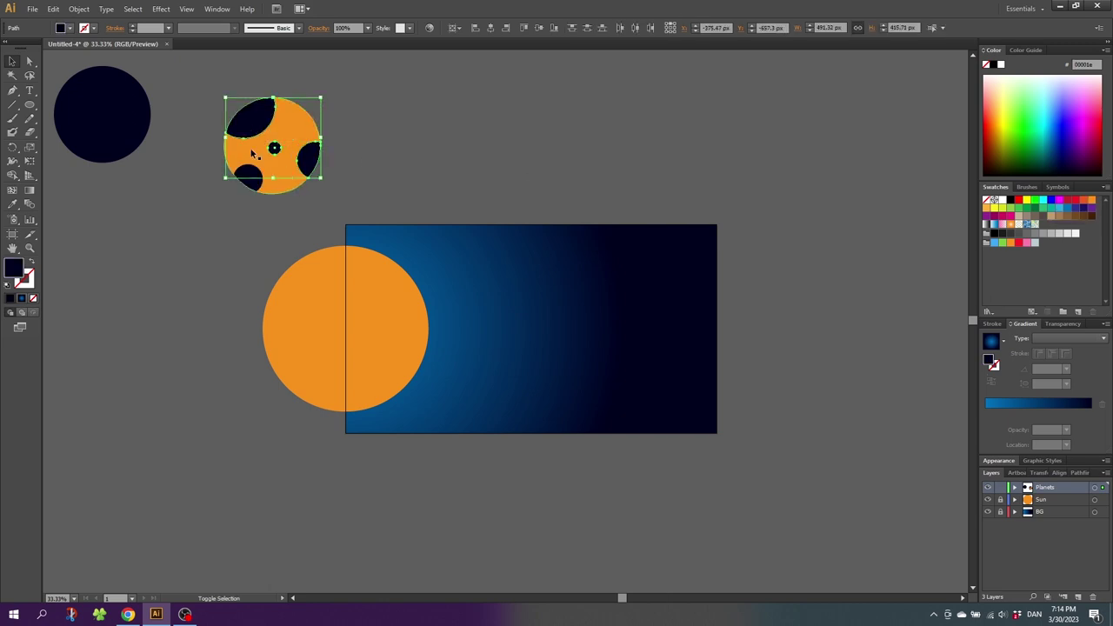
pyautogui.keyDown('shift'); pyautogui.click(254, 176); pyautogui.keyUp('shift')
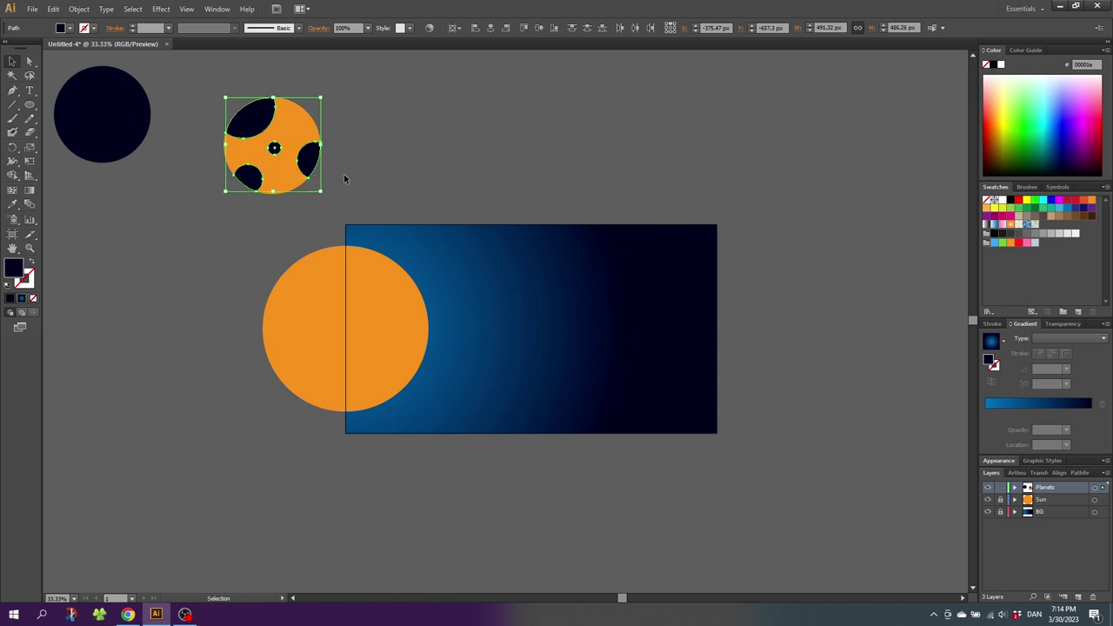
pyautogui.click(1091, 201)
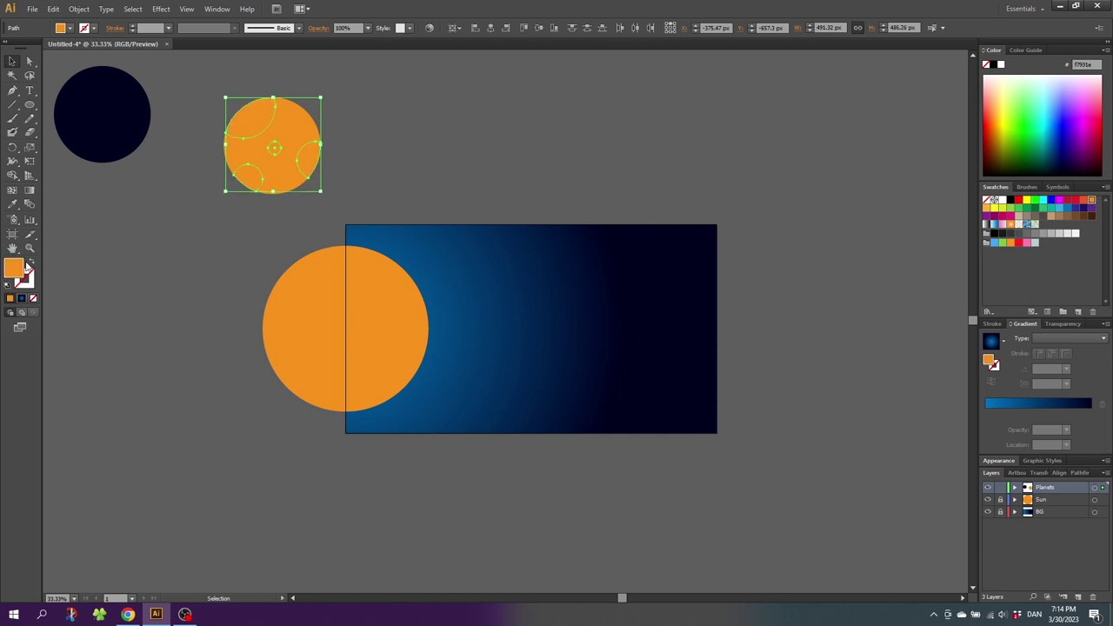
pyautogui.doubleClick(19, 269)
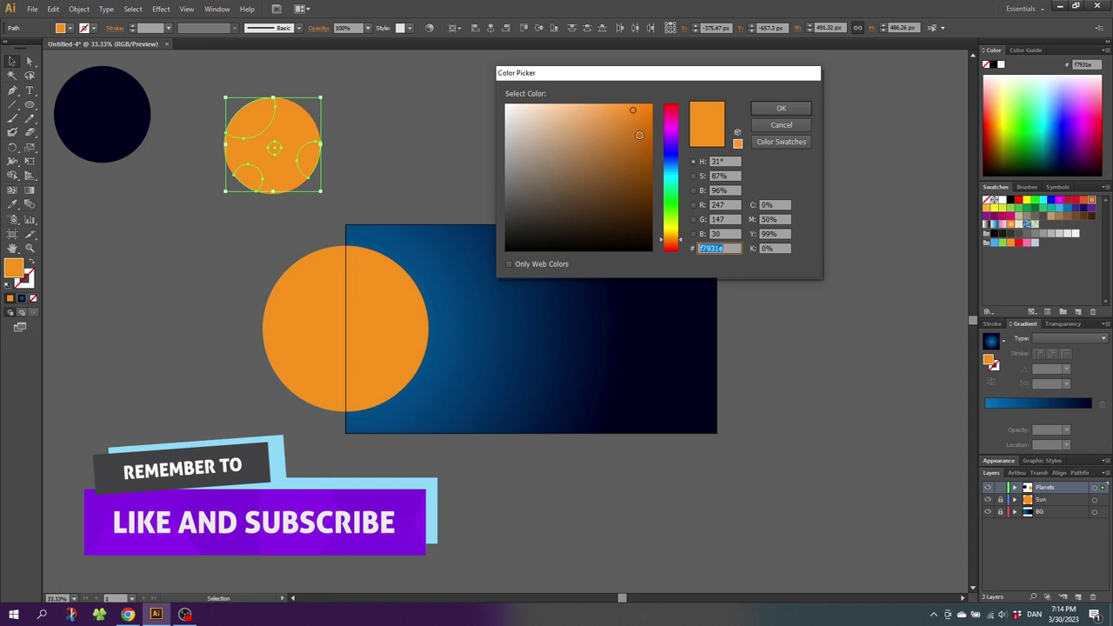
pyautogui.write('824100')
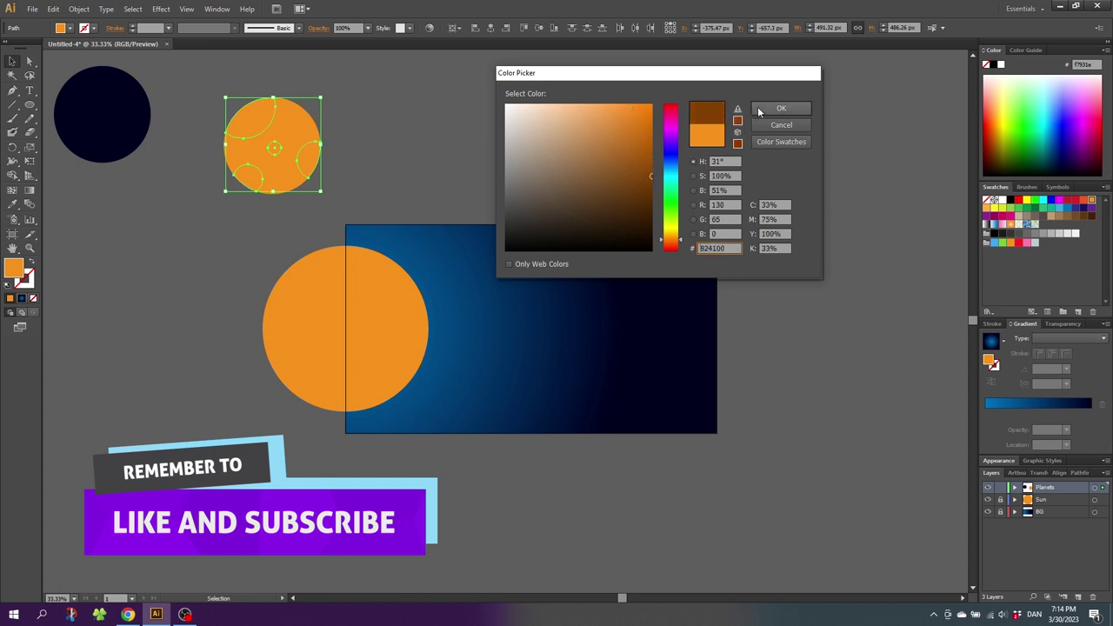
pyautogui.click(781, 109)
pyautogui.click(445, 130)
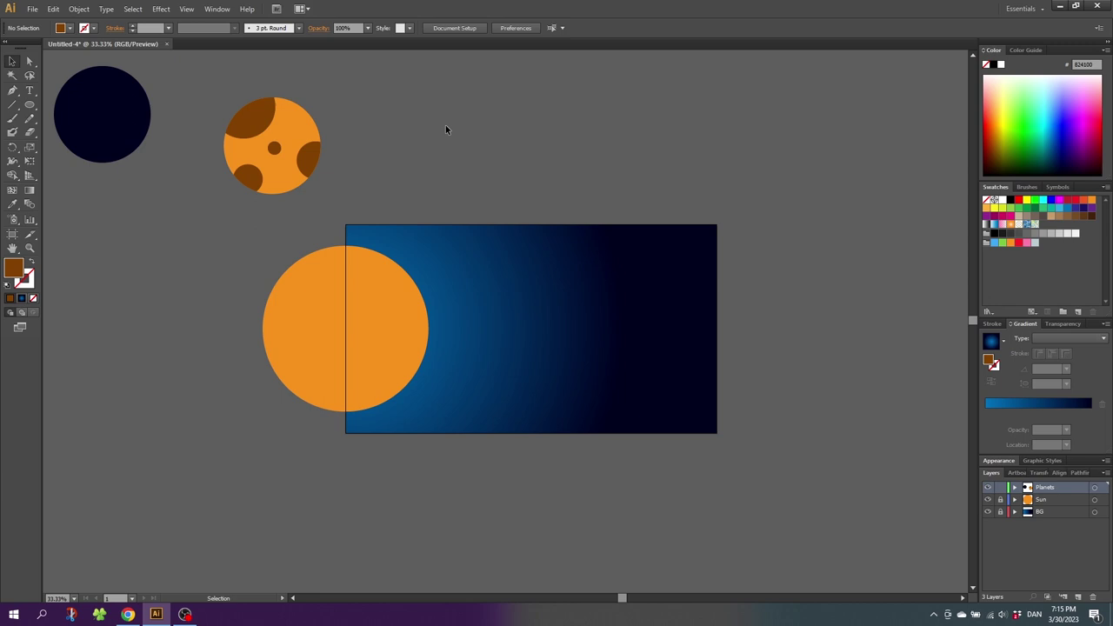
# Step: Build a second planet from a duplicate navy circle with three trimmed craters, coloured orange with brown craters
pyautogui.moveTo(111, 113); pyautogui.dragTo(396, 155)
pyautogui.press('l')
pyautogui.moveTo(446, 198); pyautogui.dragTo(446, 198)
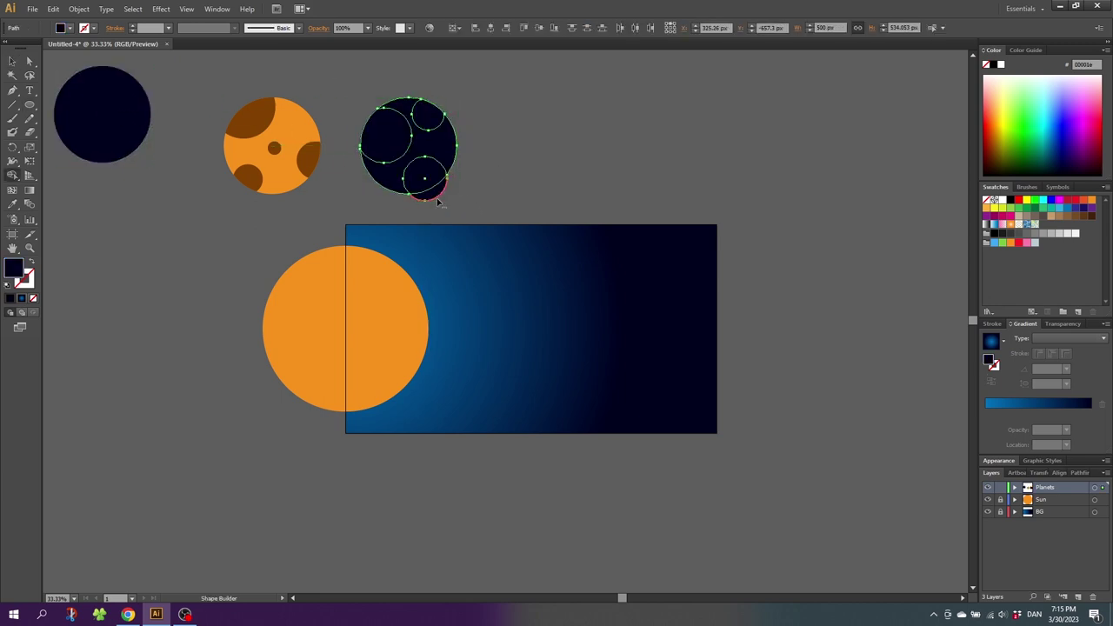
pyautogui.press('v')
pyautogui.click(1091, 200)
pyautogui.click(1090, 211)
# Step: Build a third planet from another duplicate with five craters trimmed to its outline, coloured orange with brown craters
pyautogui.moveTo(94, 102); pyautogui.dragTo(545, 206)
pyautogui.click(515, 154)
pyautogui.moveTo(588, 248); pyautogui.dragTo(477, 93)
pyautogui.hotkey('shift', 'm')
pyautogui.click(556, 109)
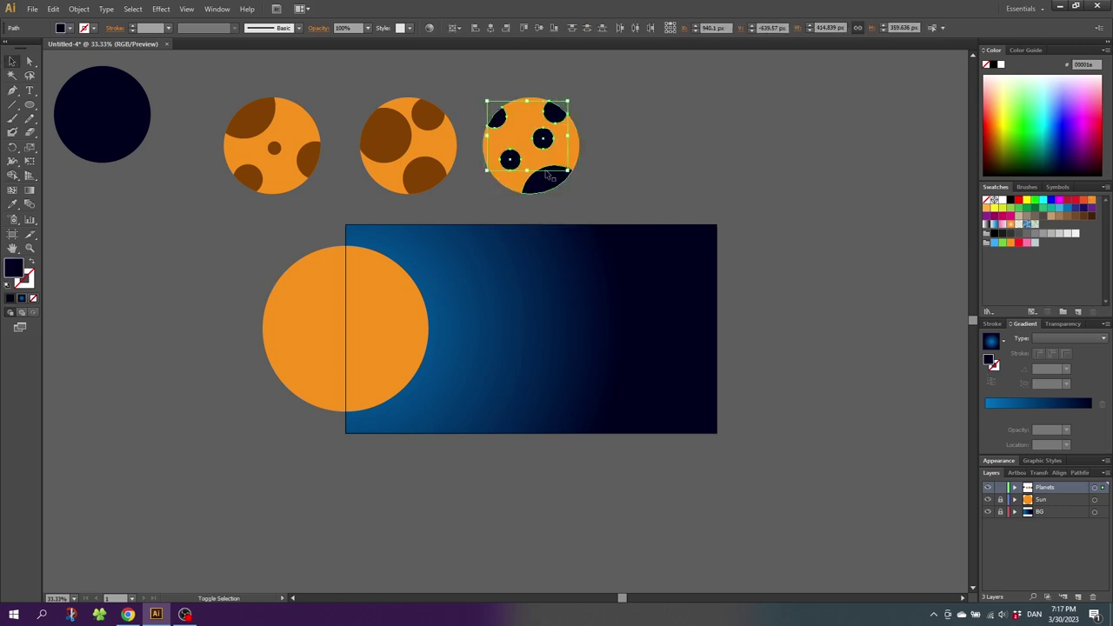
pyautogui.click(531, 173)
pyautogui.press('v')
# Step: Build a fourth planet with three craters from a duplicate navy circle placed beside the third planet
pyautogui.moveTo(150, 117); pyautogui.dragTo(709, 148)
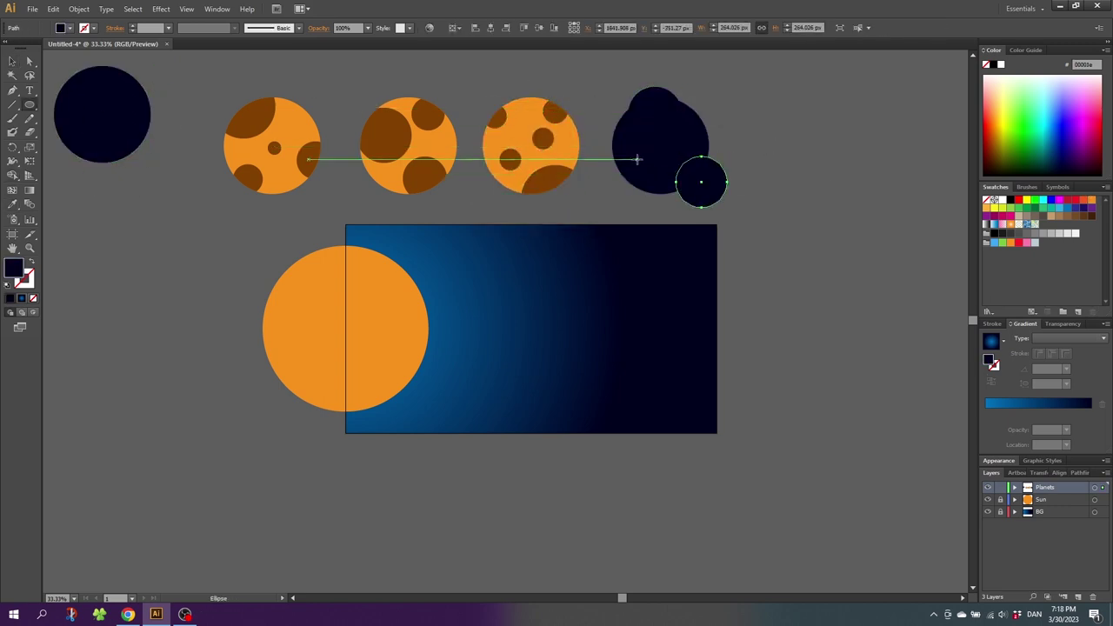
pyautogui.hotkey('ctrl', 'z')
pyautogui.hotkey('ctrl', 'z')
# Step: Add a fifth planet with three trimmed craters beside the fourth and match its orange and brown colours with the Eyedropper
pyautogui.press('l')
pyautogui.moveTo(740, 97); pyautogui.dragTo(836, 193)
pyautogui.moveTo(704, 50)
pyautogui.mouseDown()
pyautogui.moveTo(776, 123)
pyautogui.moveTo(843, 165)
pyautogui.mouseUp()
pyautogui.moveTo(741, 141)
pyautogui.mouseDown()
pyautogui.moveTo(779, 184)
pyautogui.moveTo(881, 104)
pyautogui.mouseUp()
pyautogui.press('v')
pyautogui.press('i')
pyautogui.click(687, 165)
pyautogui.click(656, 118)
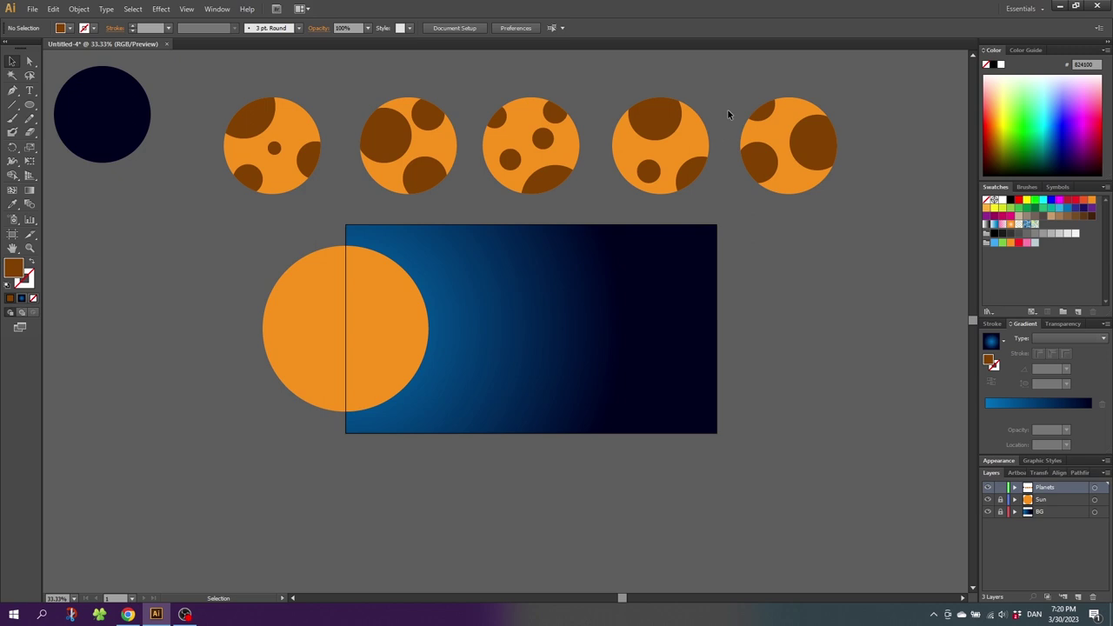
# Step: Place a duplicate of the spare navy circle above the first cratered planet
pyautogui.scroll(3, 722, 132)
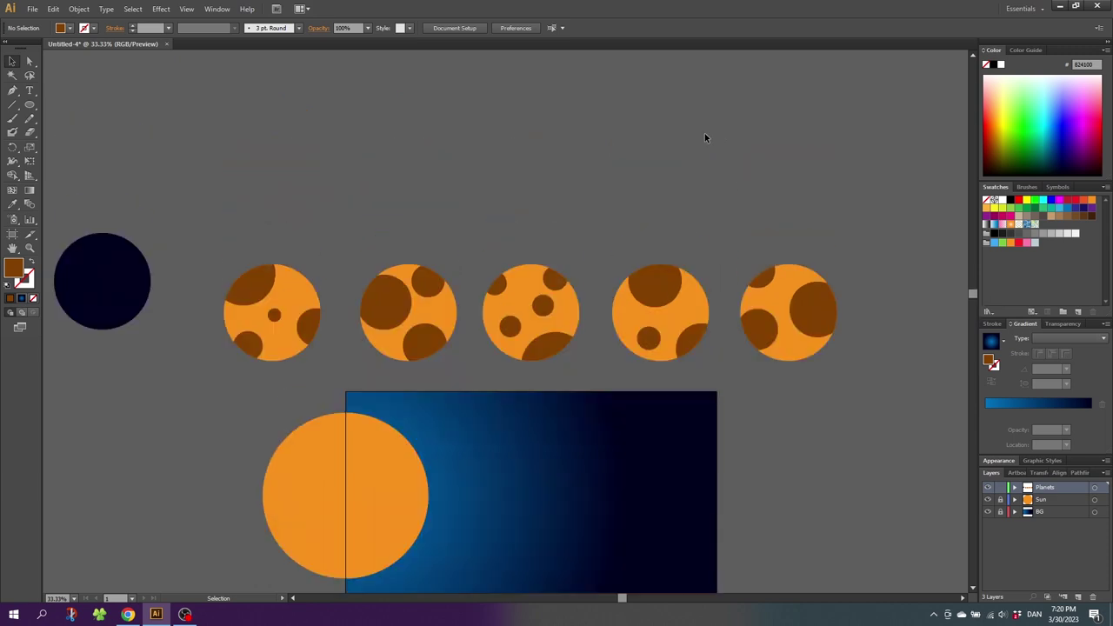
pyautogui.click(110, 278)
pyautogui.moveTo(111, 278); pyautogui.dragTo(278, 177)
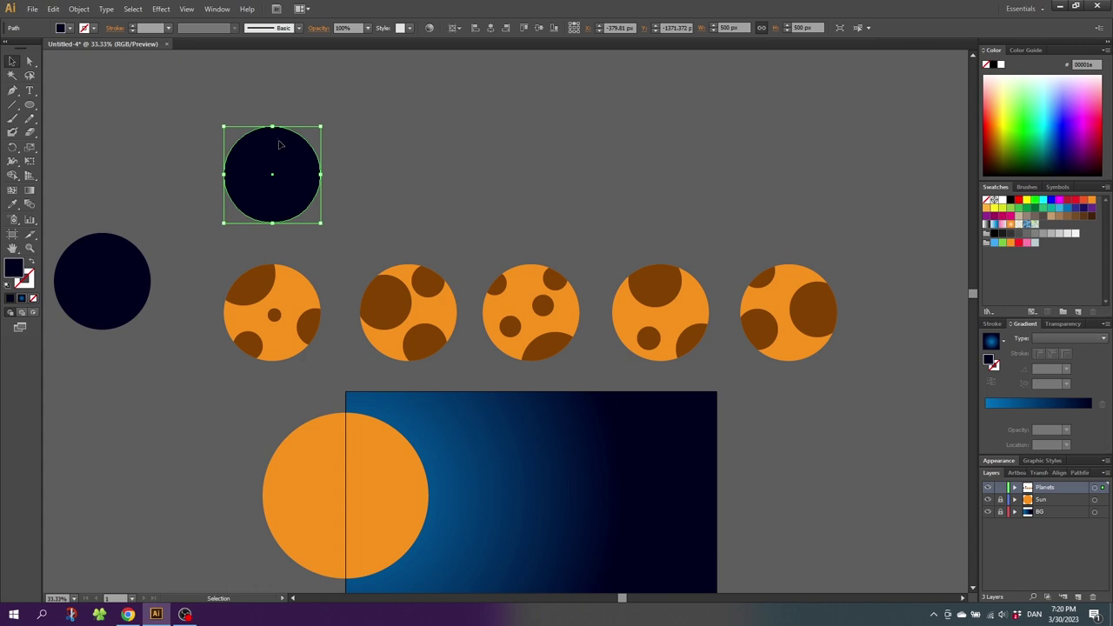
# Step: Draw a navy rectangle about 1086 px wide beside the upper navy circle and set its height to 100 px
pyautogui.moveTo(28, 110); pyautogui.dragTo(67, 104)
pyautogui.moveTo(383, 126); pyautogui.dragTo(593, 169)
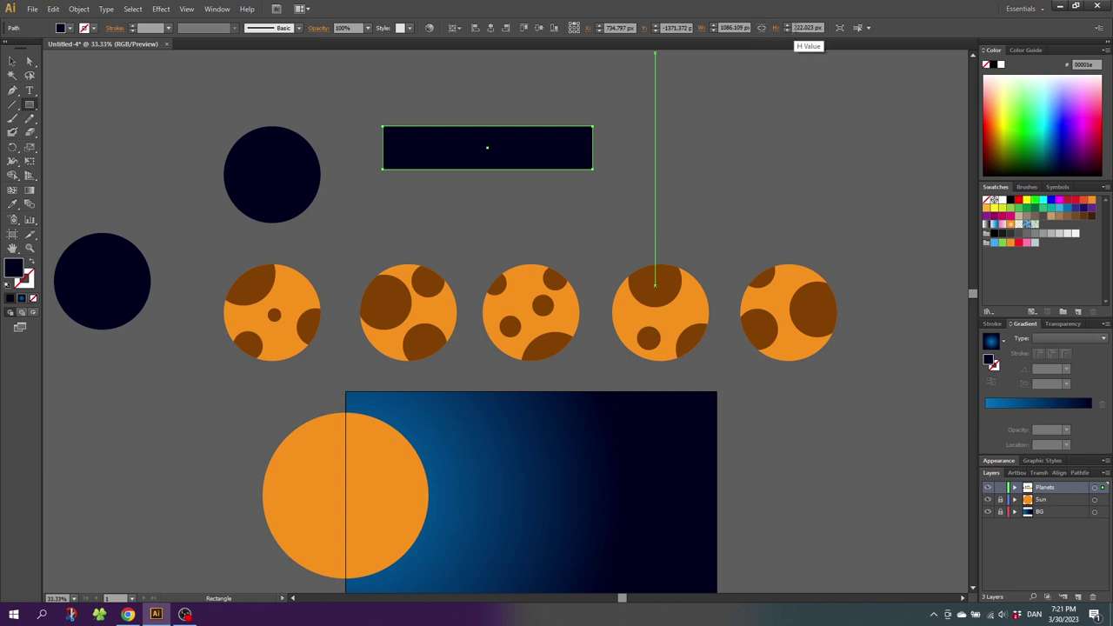
pyautogui.click(804, 28)
pyautogui.write('10')
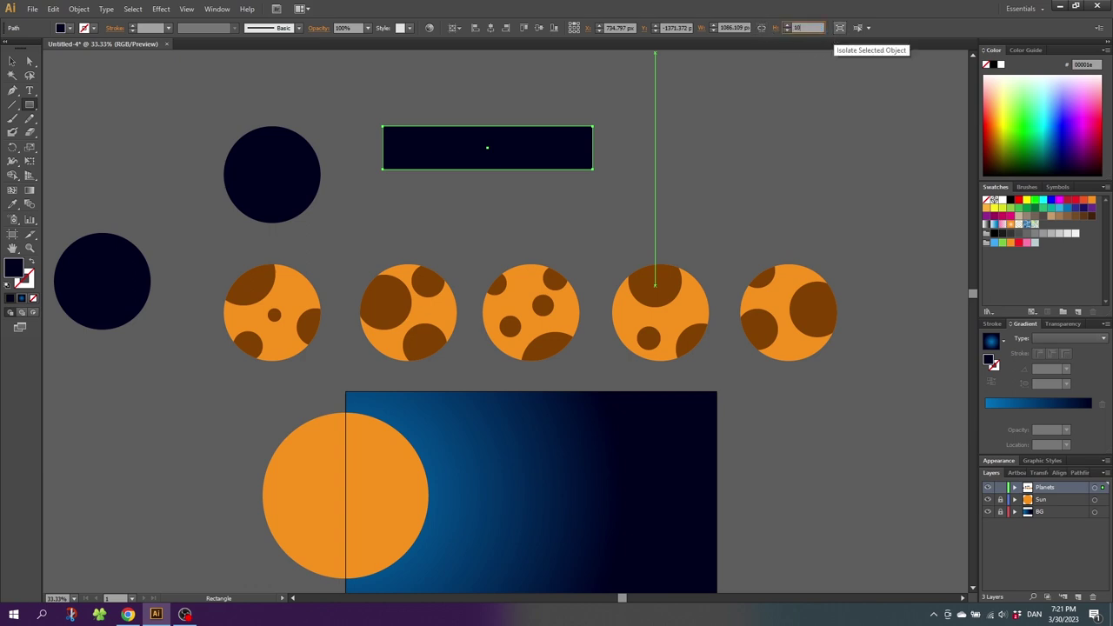
pyautogui.write('0')
pyautogui.press('Return')
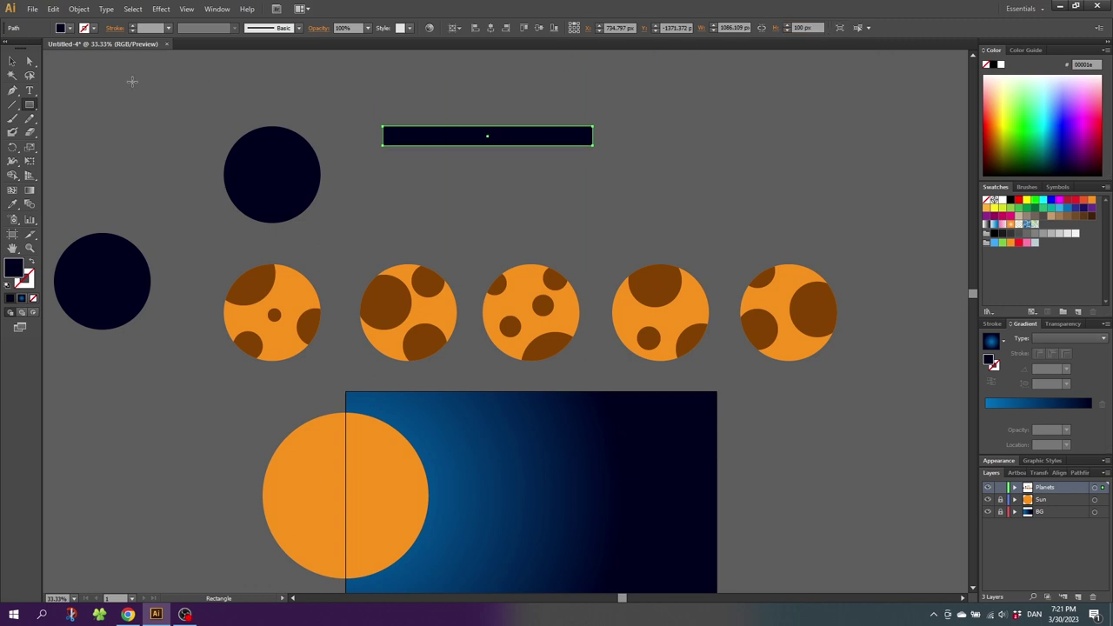
# Step: Move the rectangle over the circle's top edge and duplicate it downward into five touching bands covering the circle
pyautogui.click(12, 61)
pyautogui.moveTo(476, 140); pyautogui.dragTo(270, 157)
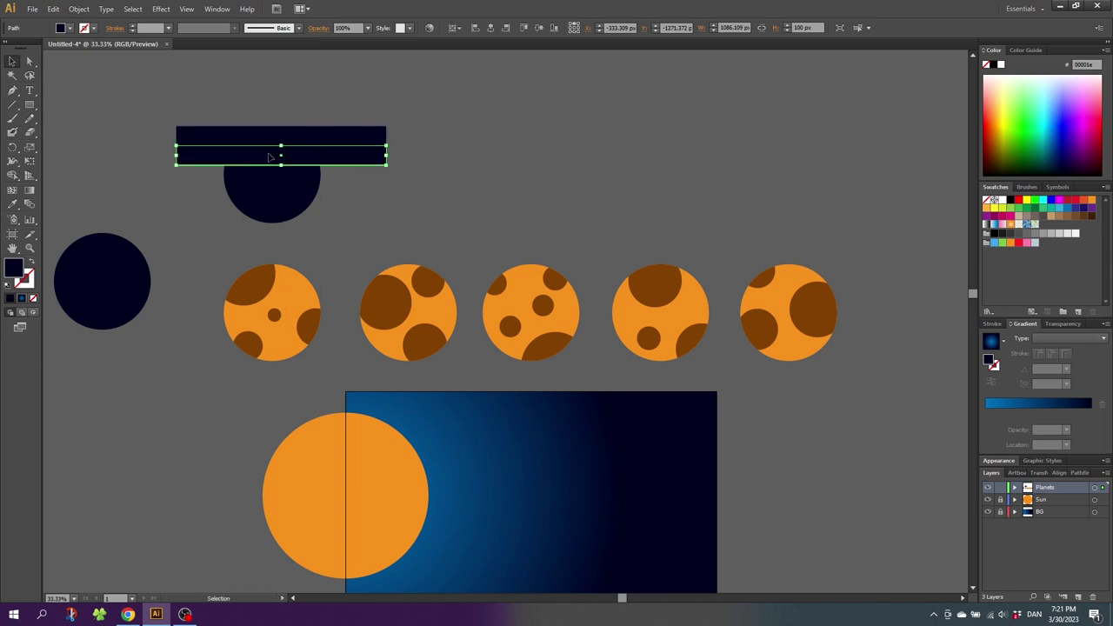
pyautogui.hotkey('ctrl', 'd')
pyautogui.hotkey('ctrl', 'd')
pyautogui.hotkey('ctrl', 'd')
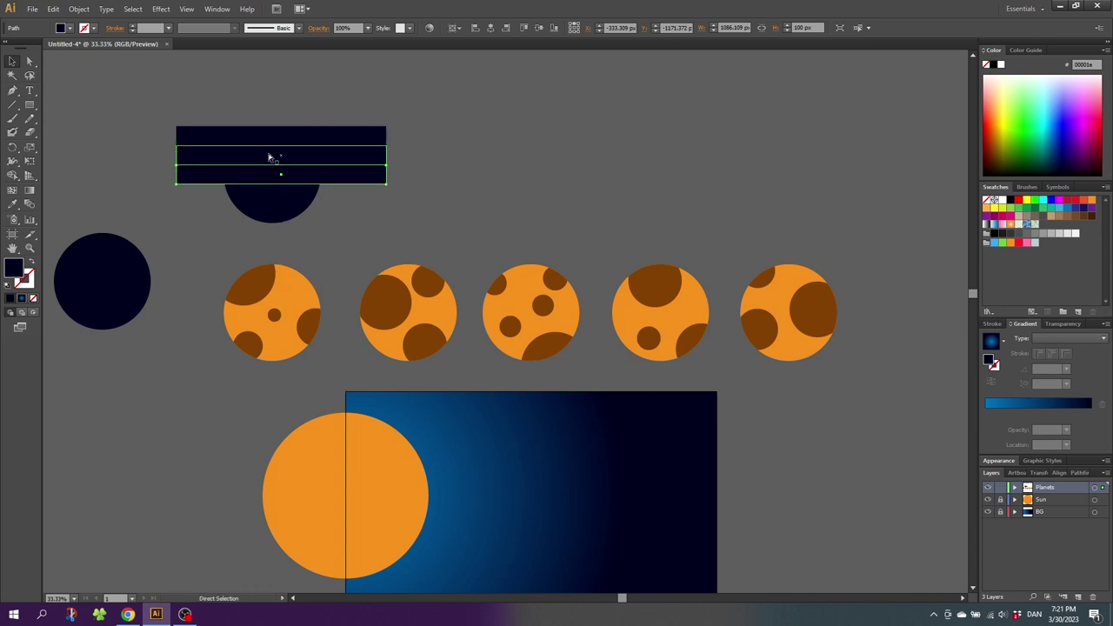
# Step: Select the circle with the five bands and unite the pieces inside the circle band by band with the Shape Builder
pyautogui.moveTo(222, 108); pyautogui.dragTo(310, 231)
pyautogui.click(12, 175)
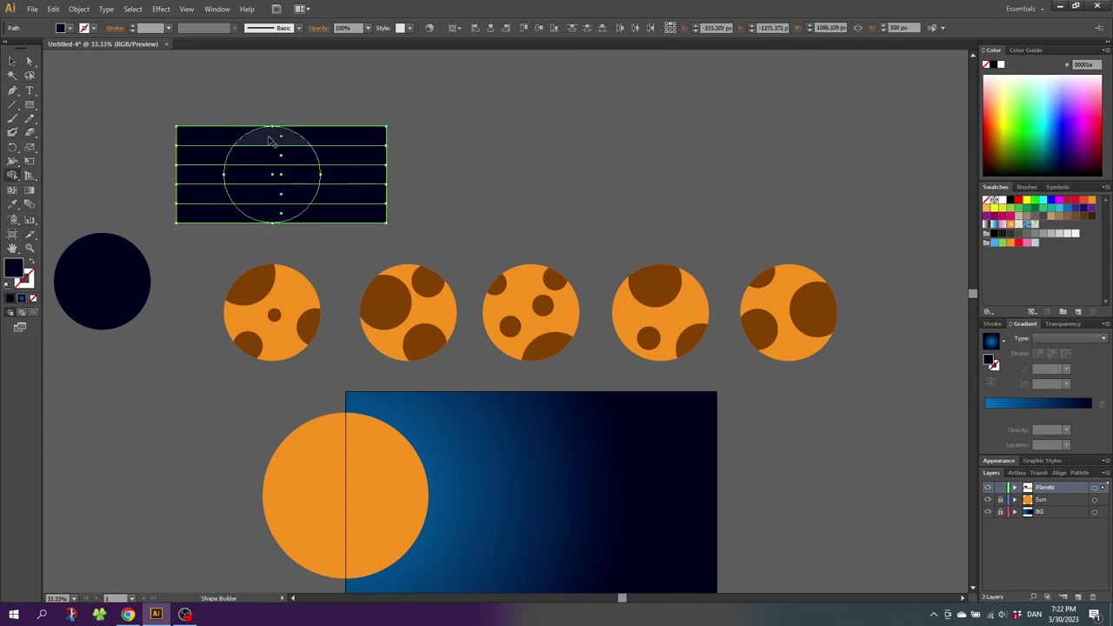
pyautogui.moveTo(270, 139); pyautogui.dragTo(274, 219)
# Step: Delete the leftover band pieces protruding on both sides of the circle
pyautogui.click(13, 62)
pyautogui.moveTo(157, 93); pyautogui.dragTo(211, 230)
pyautogui.press('Delete')
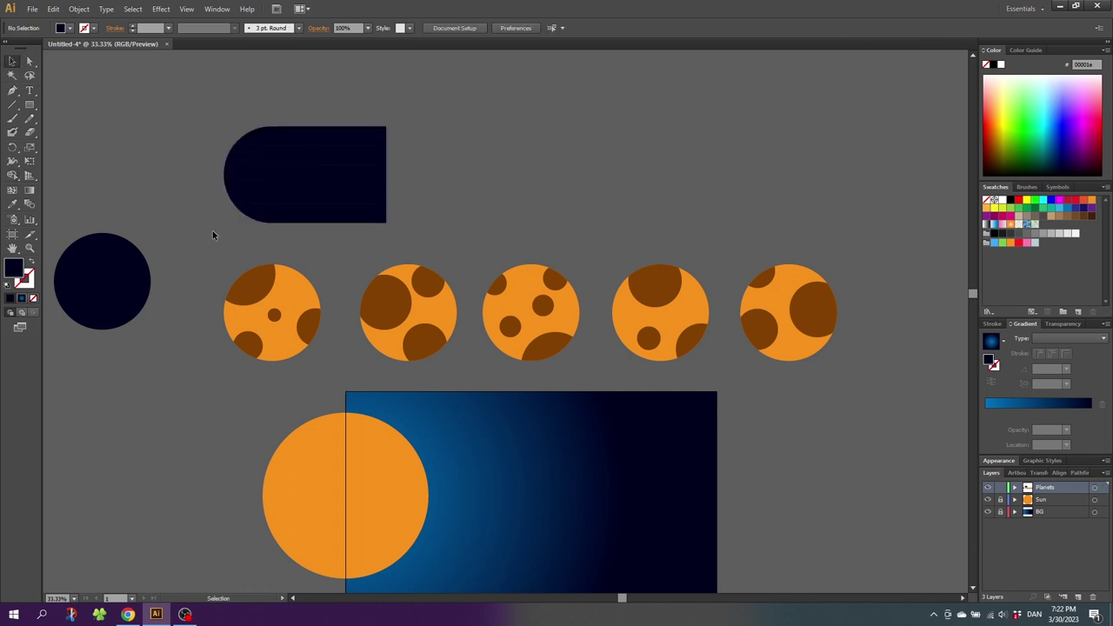
pyautogui.moveTo(372, 130); pyautogui.dragTo(399, 229)
pyautogui.press('Delete')
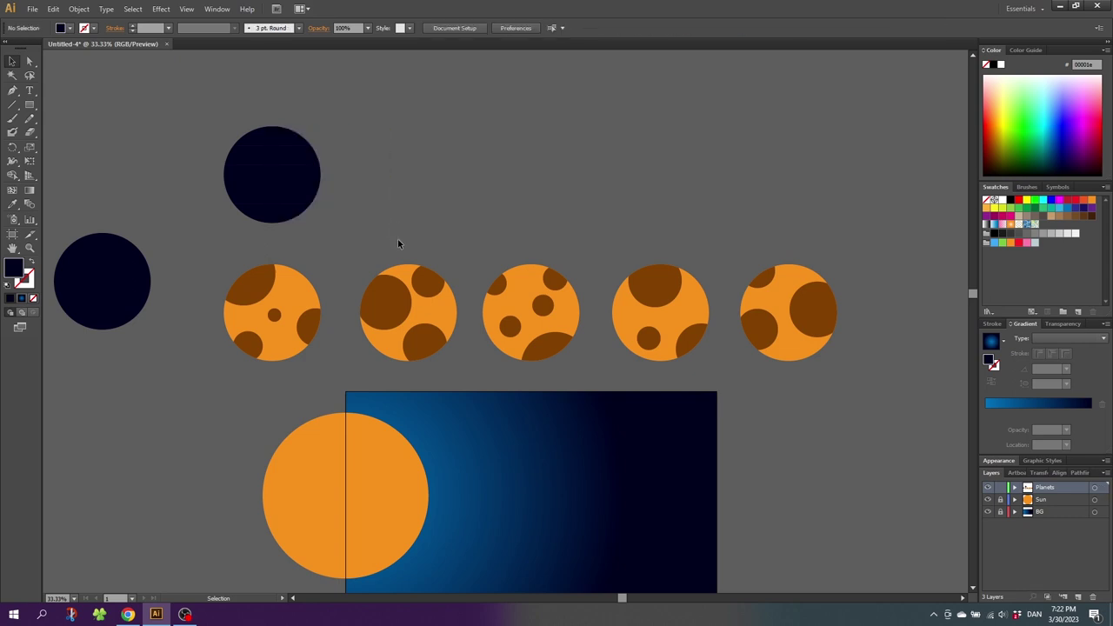
# Step: Fill the top and bottom bands of the striped circle with the orange f7931e swatch
pyautogui.click(278, 139)
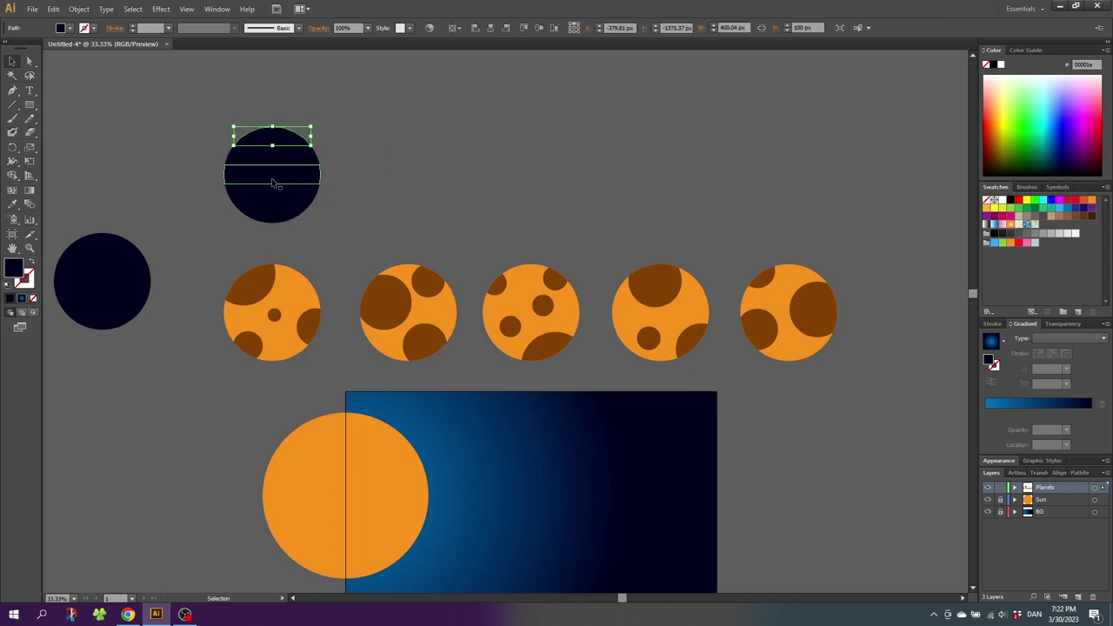
pyautogui.keyDown('shift'); pyautogui.click(274, 216); pyautogui.keyUp('shift')
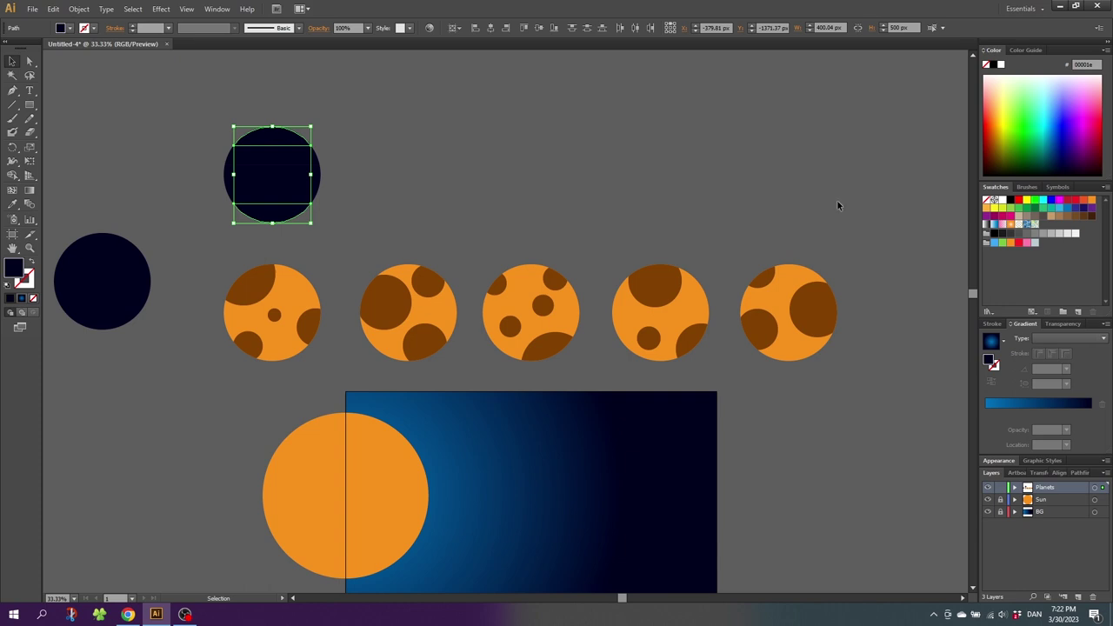
pyautogui.click(1091, 200)
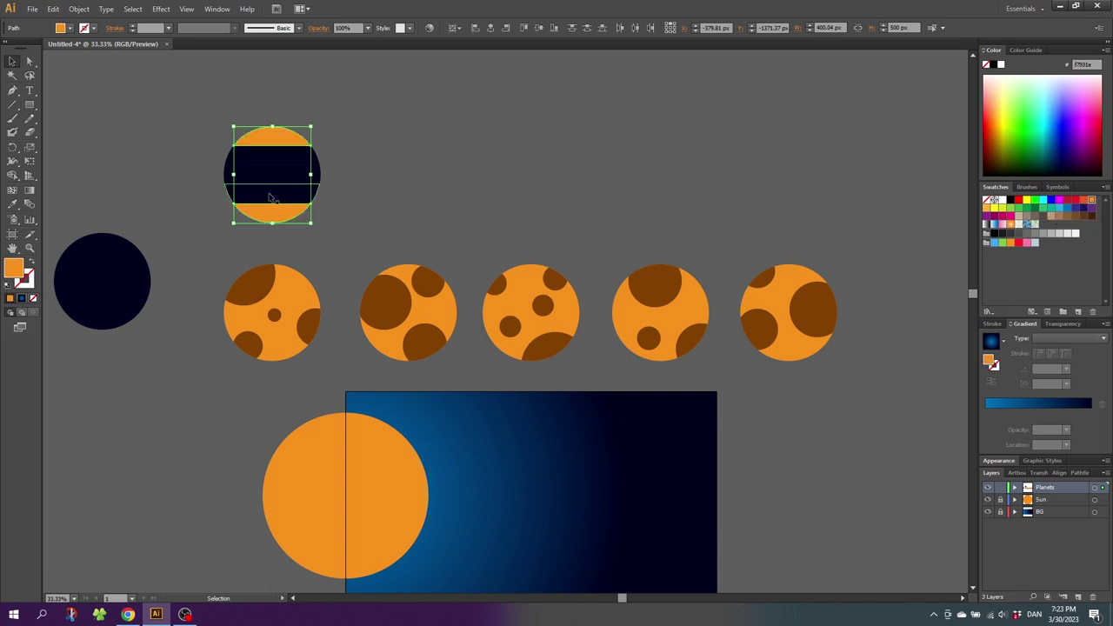
# Step: Fill the second and fourth bands with the brown sampled from a crater of the first planet
pyautogui.click(270, 170)
pyautogui.keyDown('shift'); pyautogui.click(270, 161); pyautogui.keyUp('shift')
pyautogui.click(12, 204)
pyautogui.click(249, 270)
pyautogui.click(13, 61)
# Step: Fill the middle band of the striped planet with a light peach tint of the orange
pyautogui.click(252, 174)
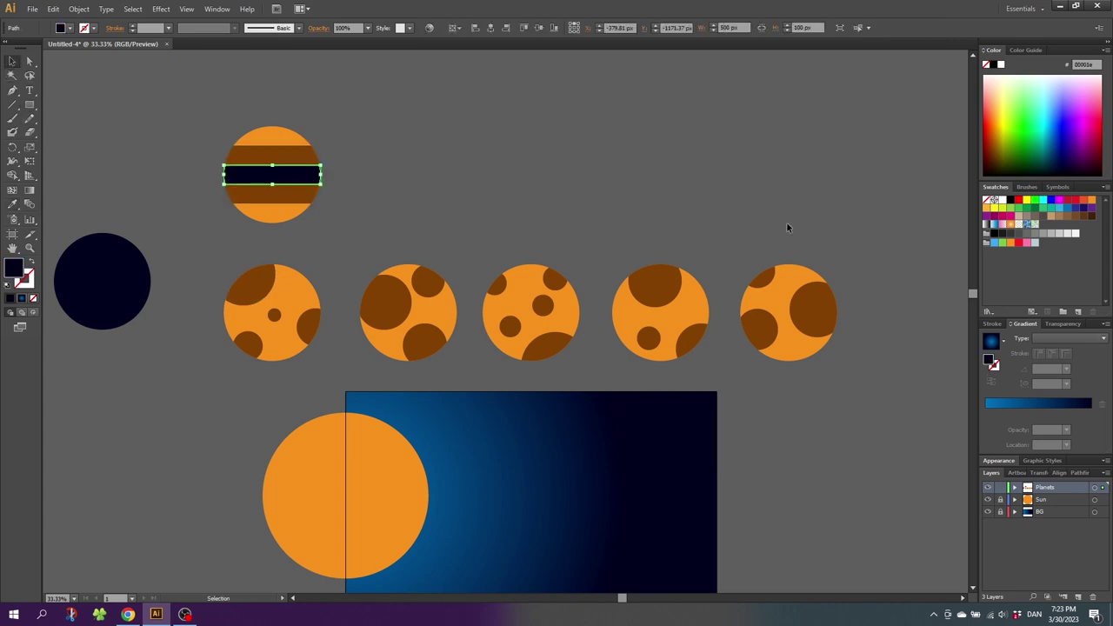
pyautogui.click(1091, 201)
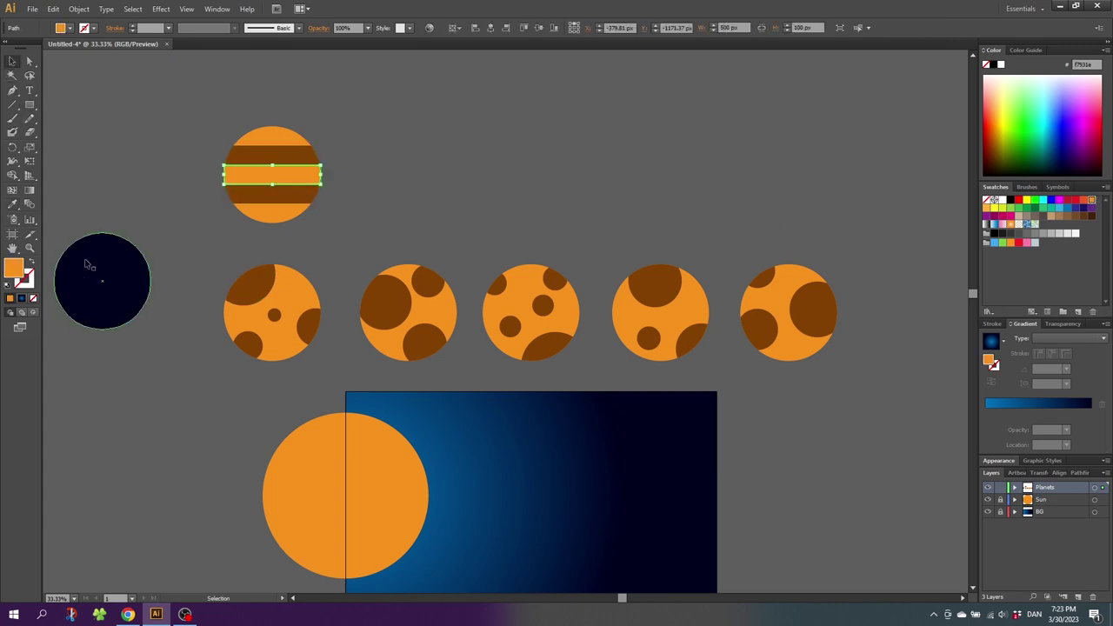
pyautogui.doubleClick(14, 269)
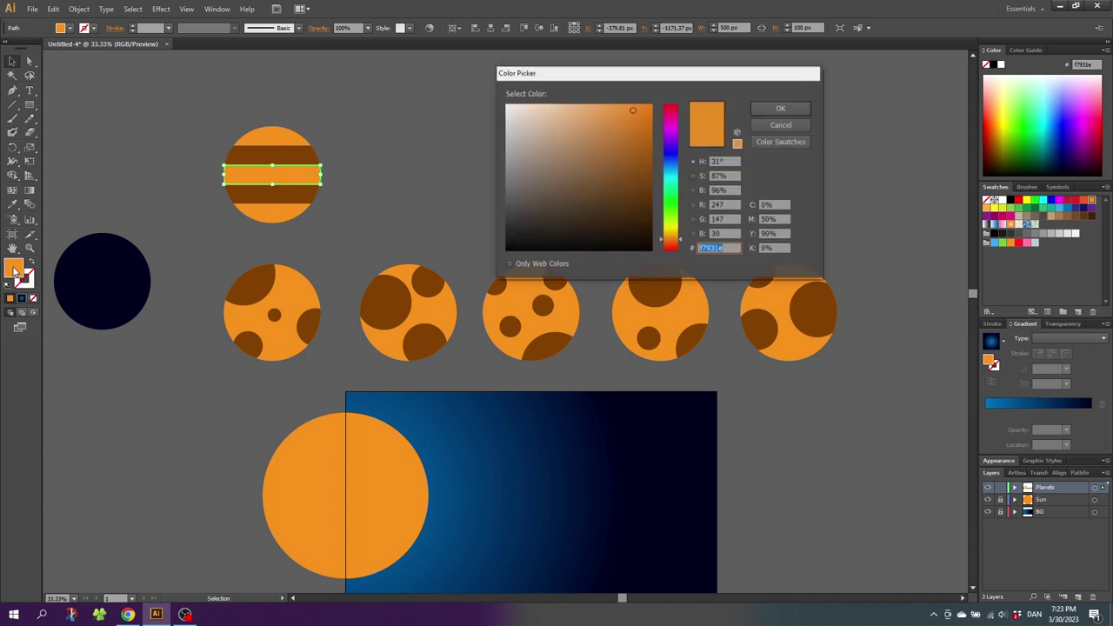
pyautogui.click(581, 109)
pyautogui.moveTo(581, 108); pyautogui.dragTo(571, 104)
pyautogui.click(759, 110)
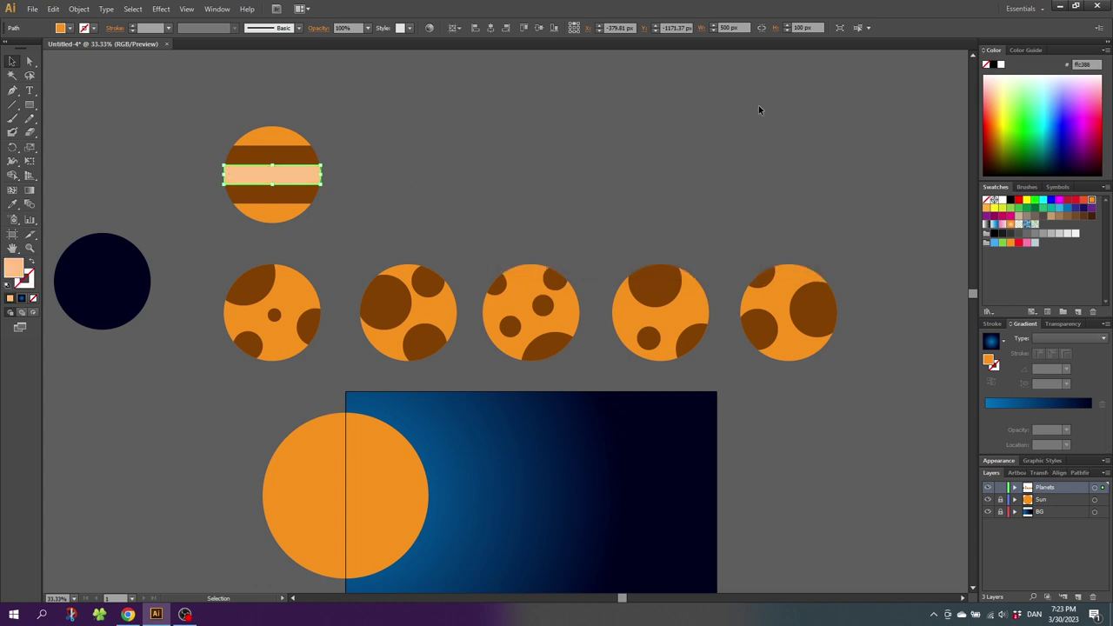
pyautogui.click(533, 137)
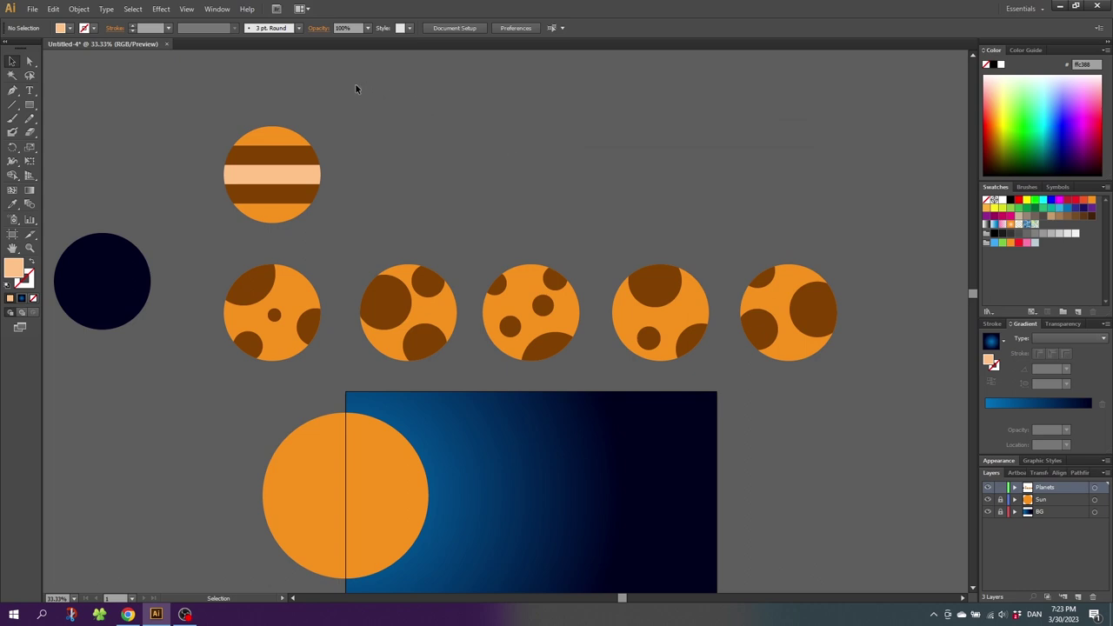
# Step: Duplicate the striped planet twice in a row beside the original
pyautogui.click(221, 240)
pyautogui.moveTo(272, 179); pyautogui.dragTo(576, 180)
pyautogui.scroll(3, 579, 185)
pyautogui.click(579, 190)
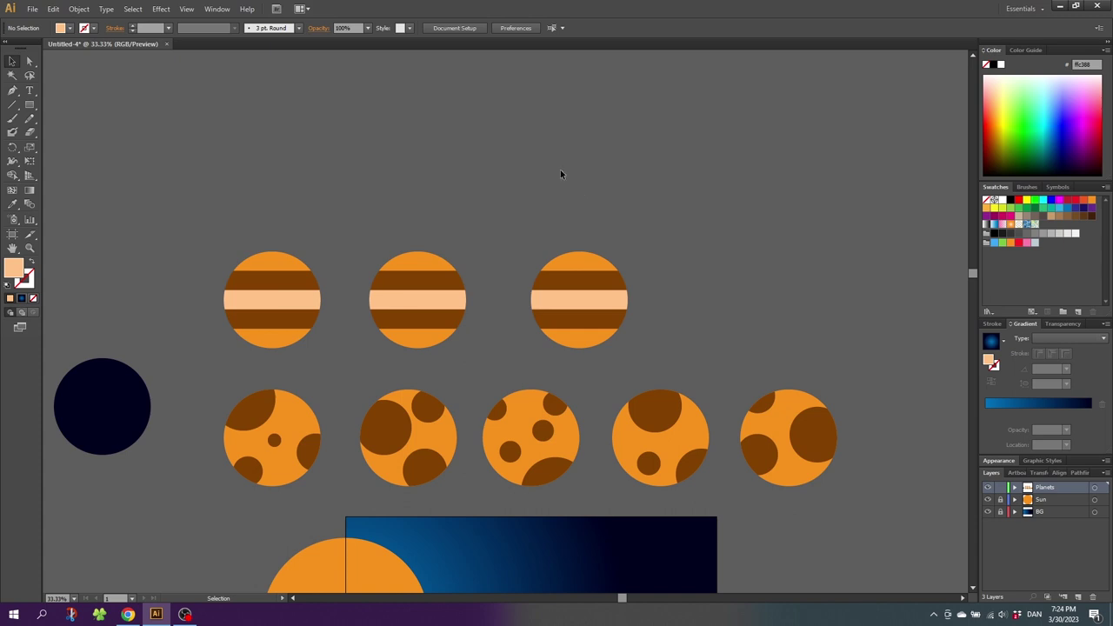
# Step: Duplicate the dark navy circle above the striped planets and paste a copy of the duplicate in front of it
pyautogui.click(124, 400)
pyautogui.moveTo(124, 400); pyautogui.dragTo(518, 139)
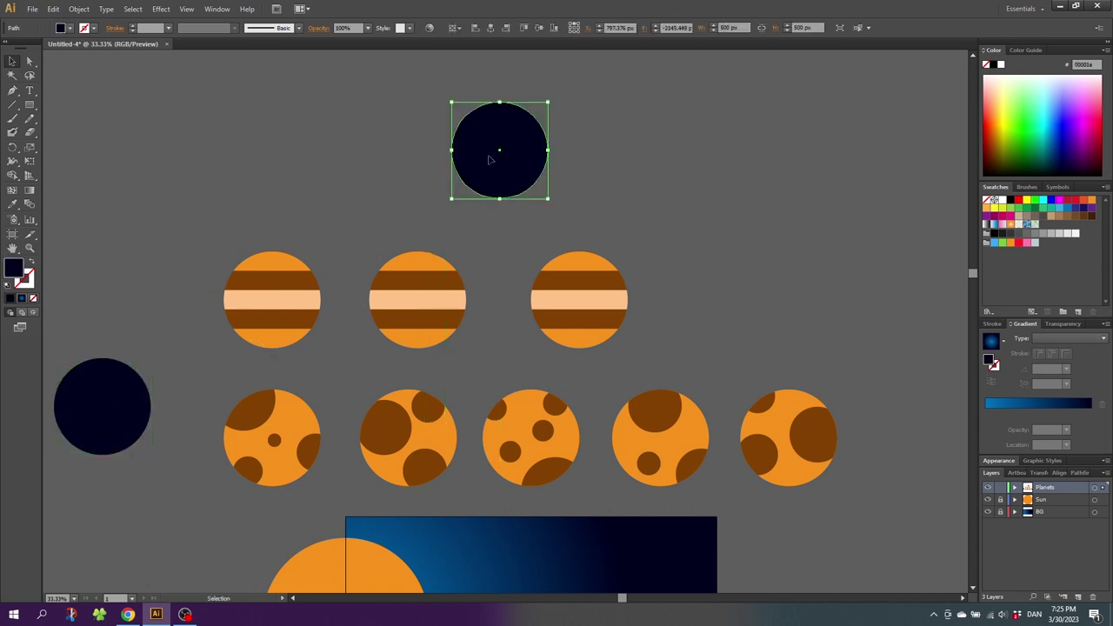
pyautogui.click(53, 9)
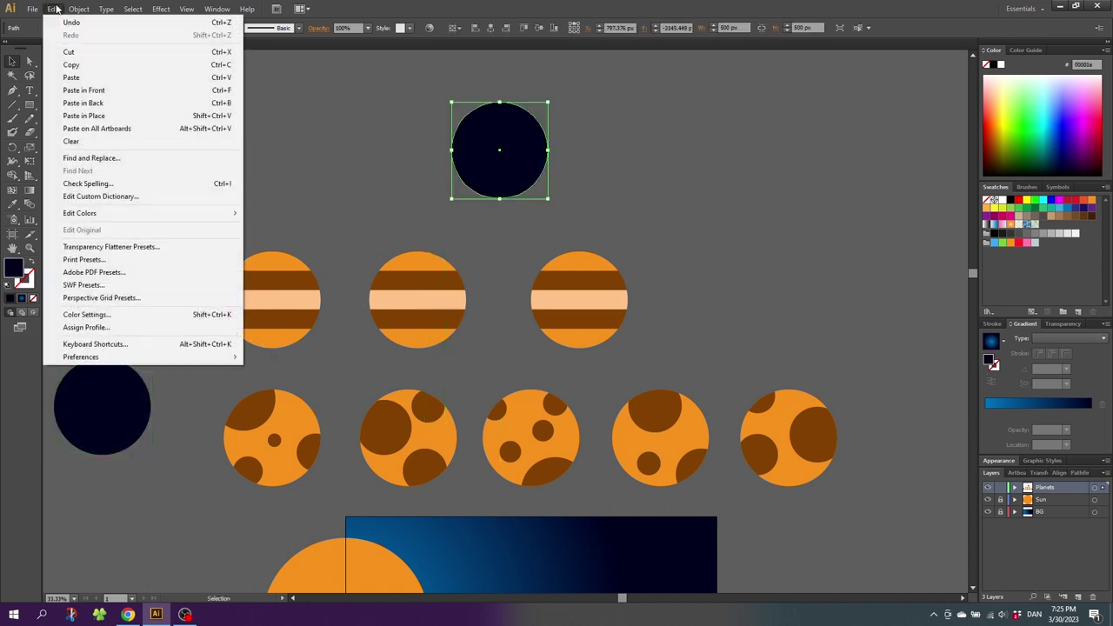
pyautogui.click(74, 64)
pyautogui.click(53, 9)
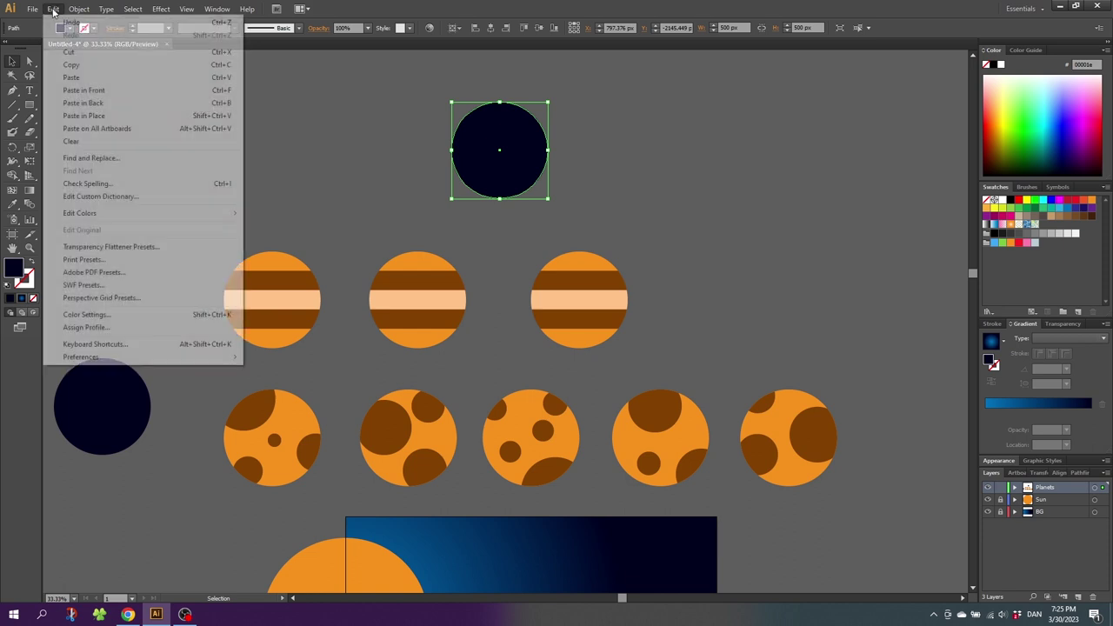
pyautogui.click(84, 90)
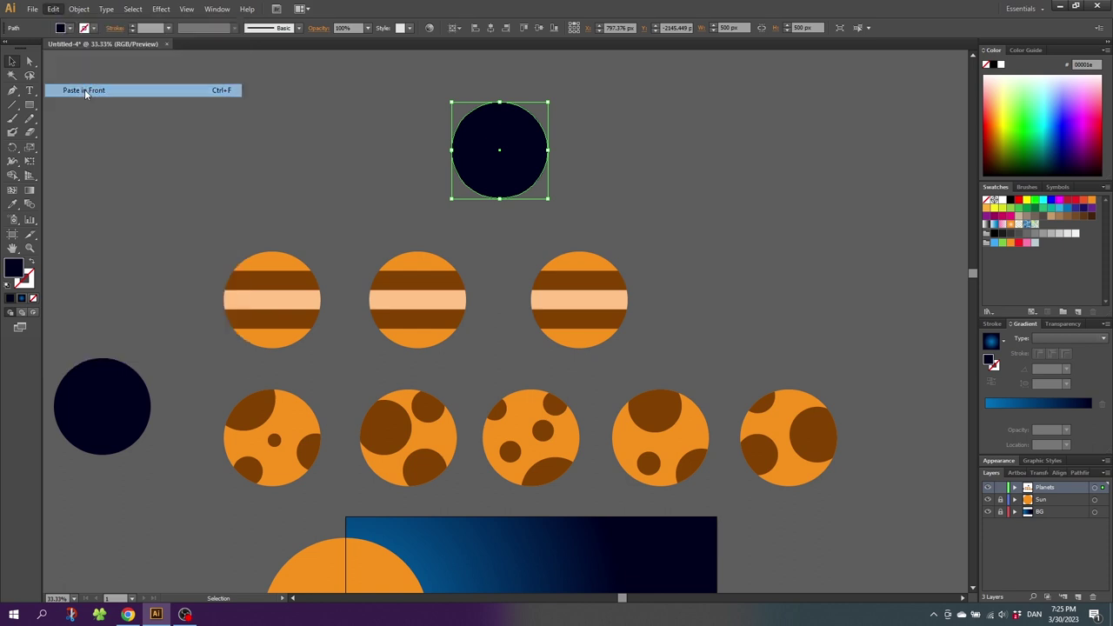
# Step: Reshape the front circle into a flat ellipse 250 px tall and about 907 px wide, centred on the circle behind it
pyautogui.moveTo(496, 196); pyautogui.dragTo(498, 200)
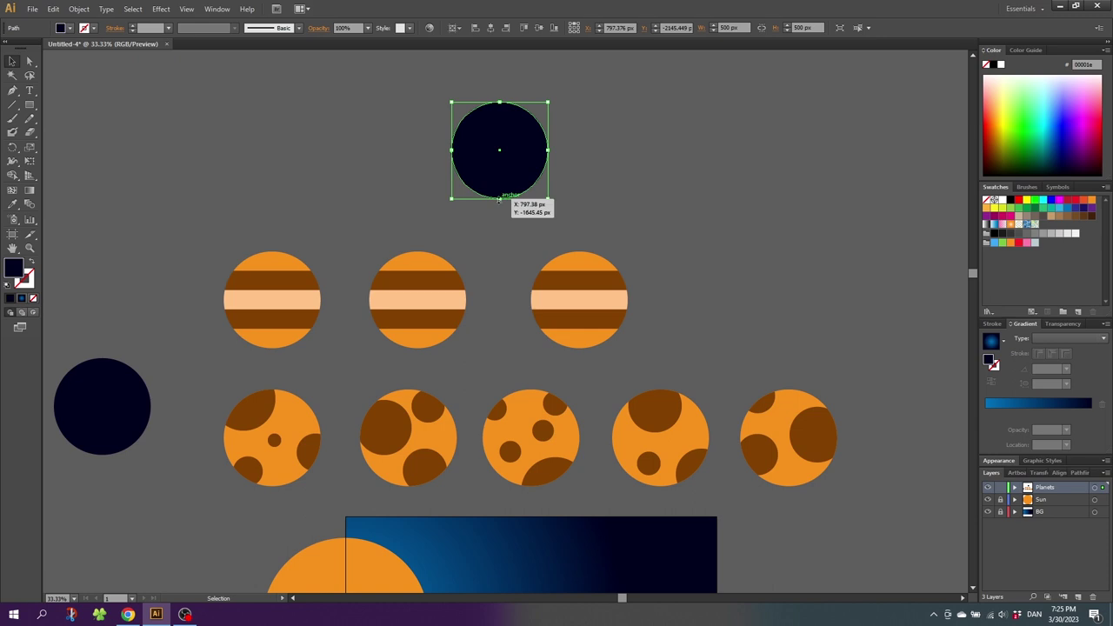
pyautogui.moveTo(498, 200); pyautogui.dragTo(502, 150)
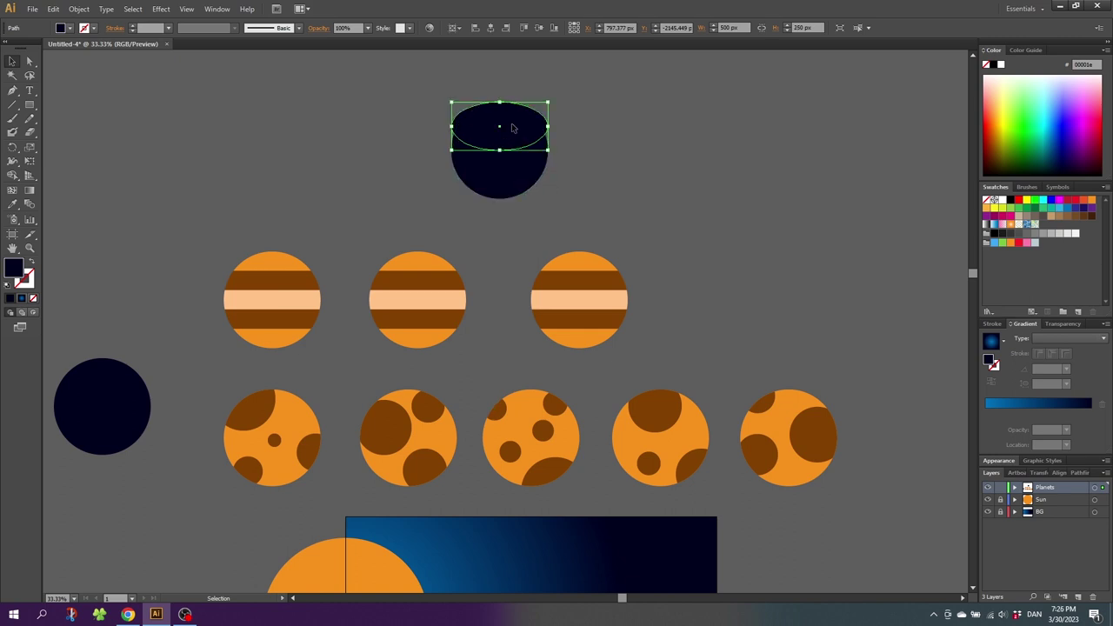
pyautogui.moveTo(512, 128); pyautogui.dragTo(588, 150)
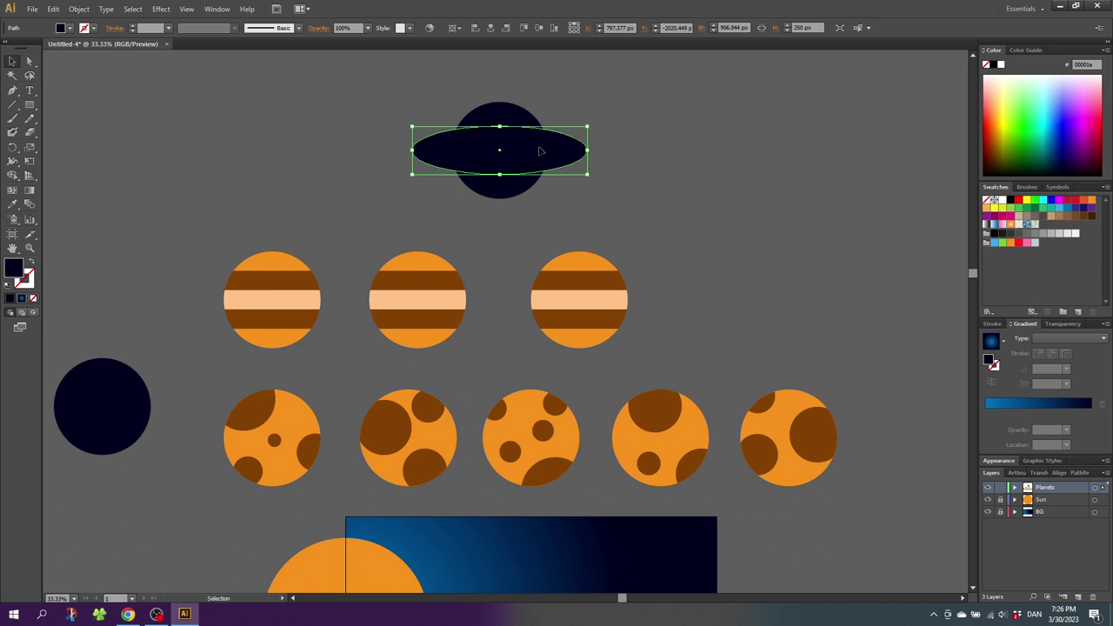
# Step: Paste a copy of the wide ellipse in front and scale it proportionally from its centre to about 624 by 172 px
pyautogui.click(53, 9)
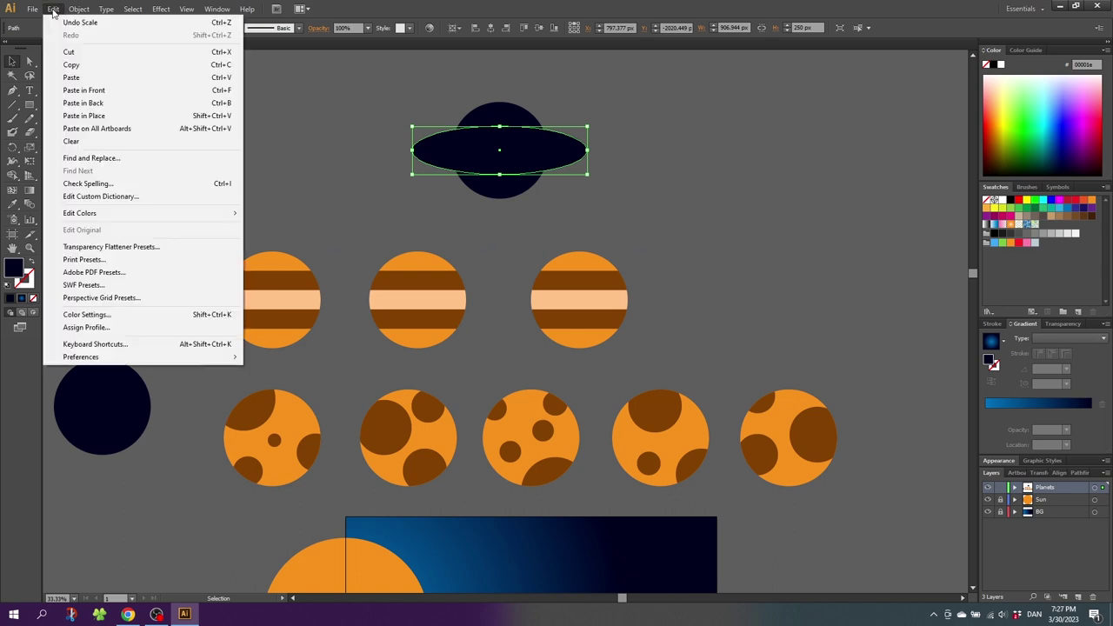
pyautogui.click(71, 64)
pyautogui.click(53, 9)
pyautogui.click(86, 92)
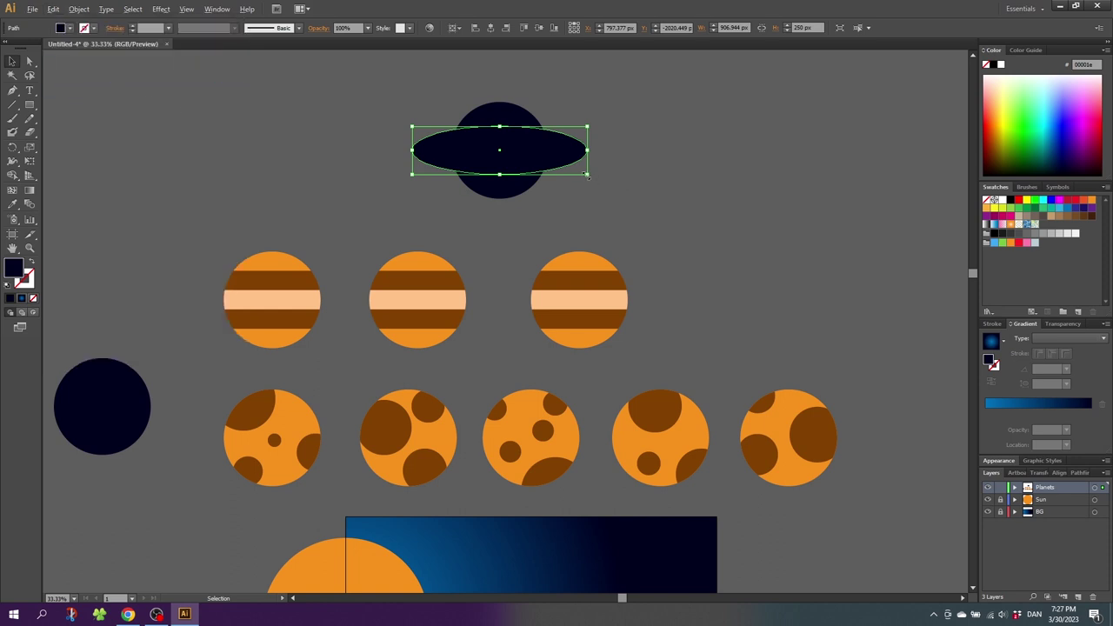
pyautogui.press('shift')
pyautogui.moveTo(587, 174)
pyautogui.mouseDown()
pyautogui.moveTo(596, 179)
pyautogui.moveTo(578, 166)
pyautogui.mouseUp()
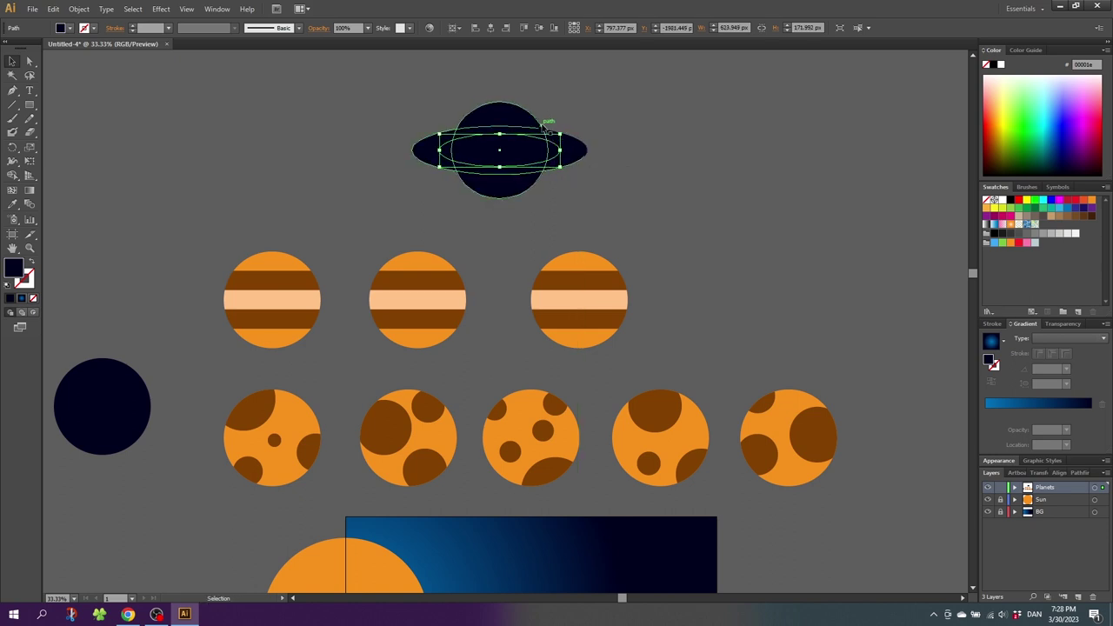
# Step: Shift the smaller ellipse slightly upward inside the wide one and fill it with light green bdff71
pyautogui.moveTo(523, 156); pyautogui.dragTo(522, 148)
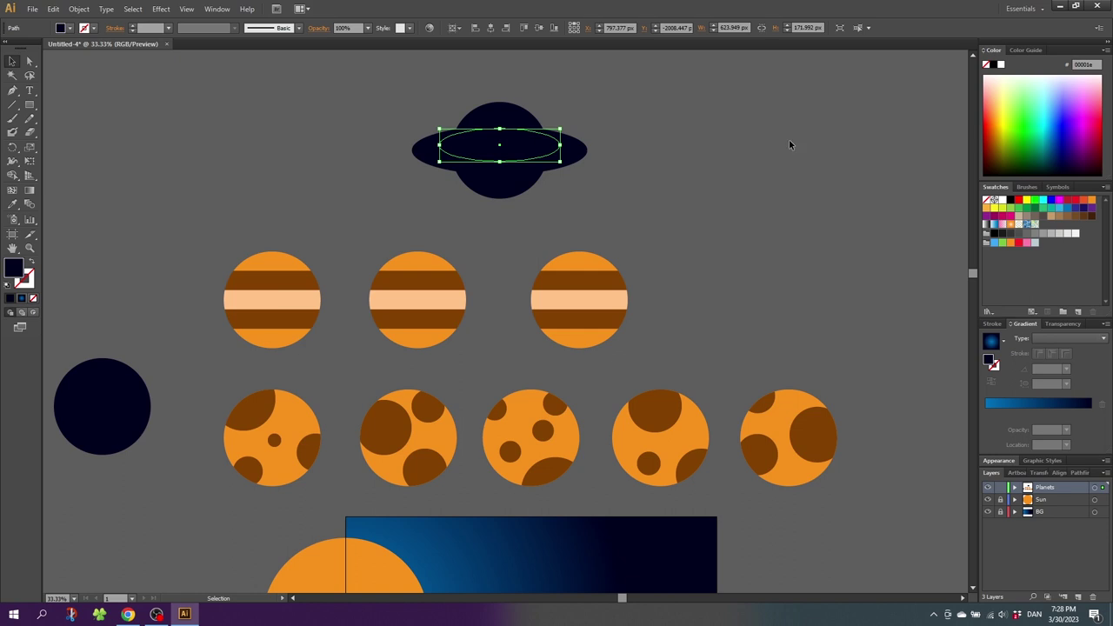
pyautogui.click(1014, 98)
pyautogui.click(575, 137)
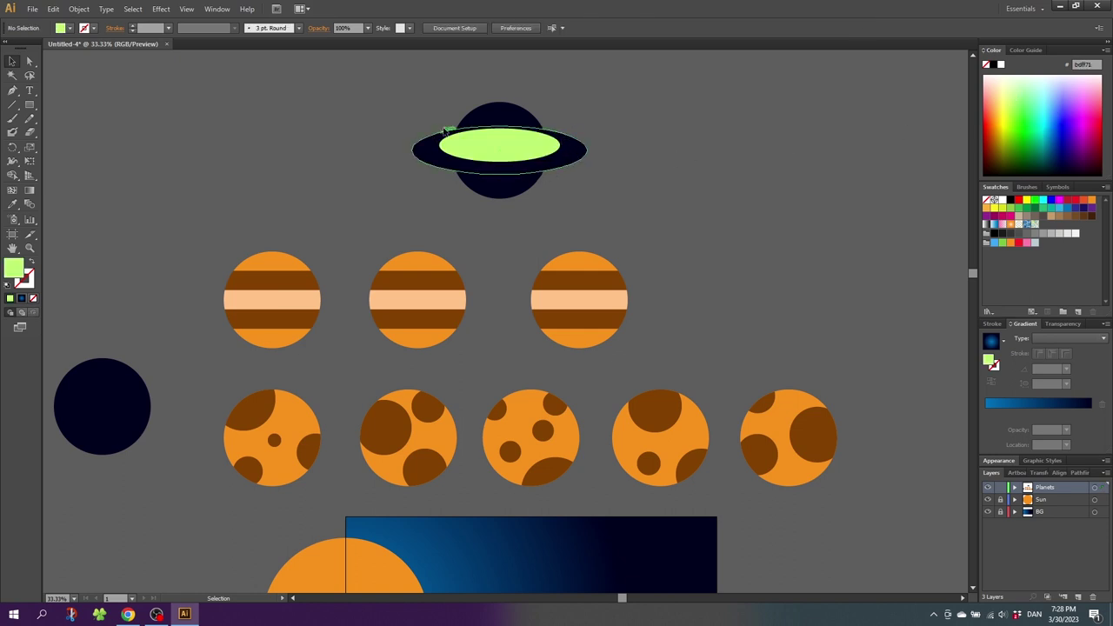
# Step: Paste a copy of the dark circle behind the ellipses in front and enlarge it from its centre to about 548 px
pyautogui.click(500, 116)
pyautogui.click(52, 9)
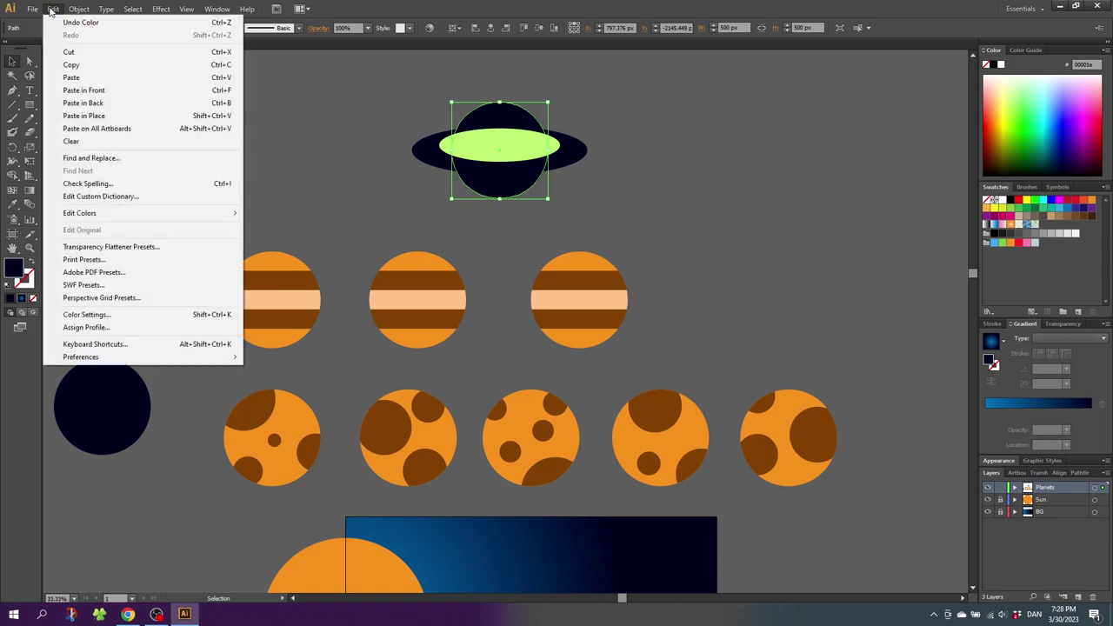
pyautogui.click(70, 64)
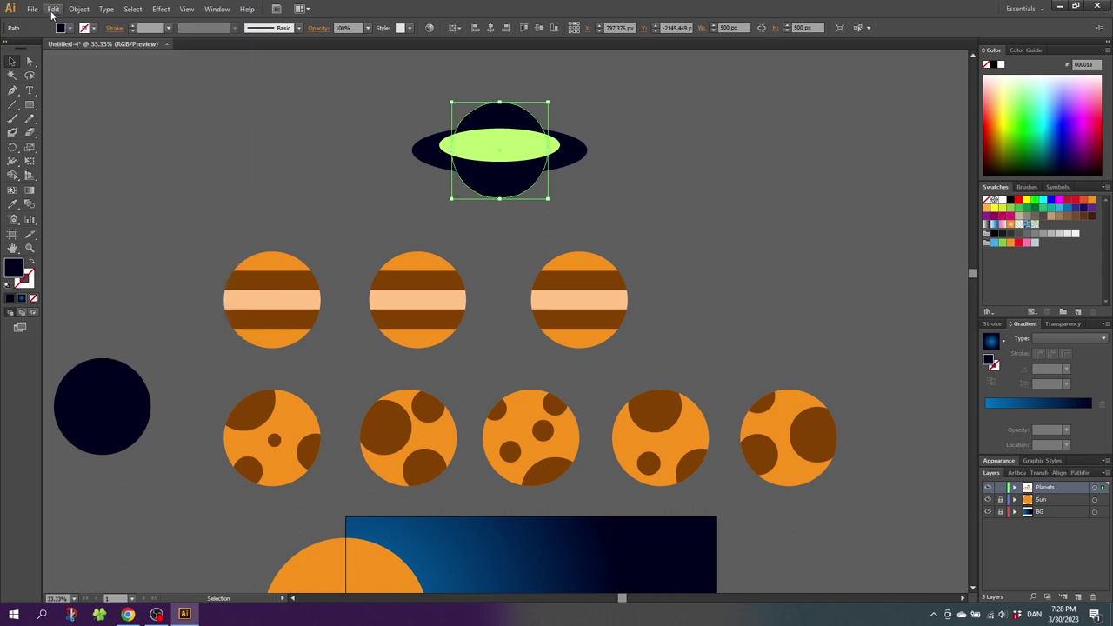
pyautogui.click(51, 10)
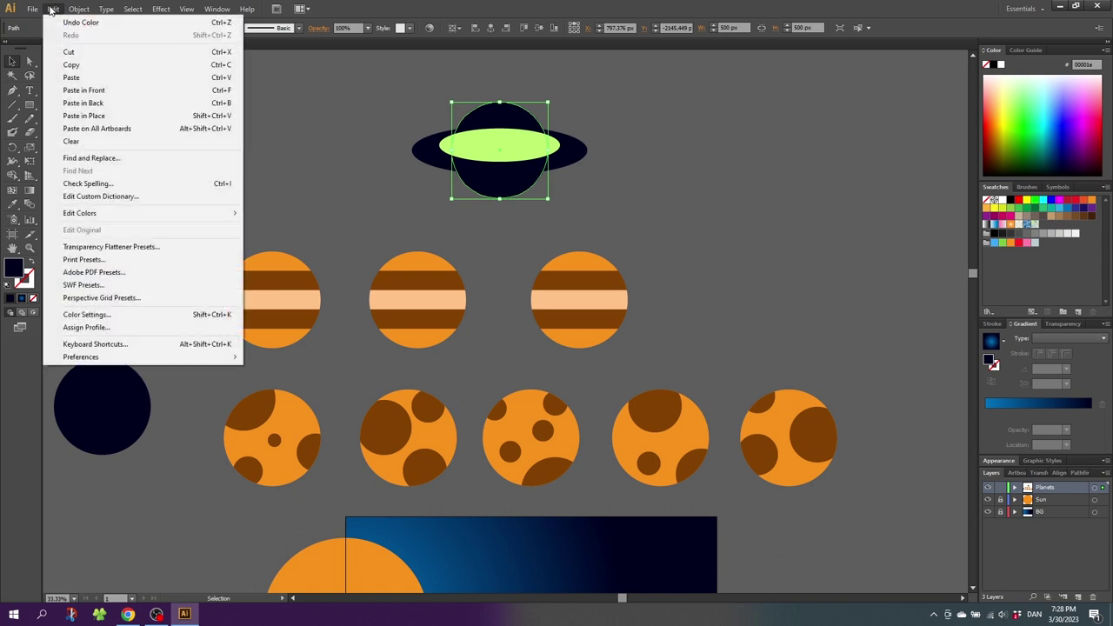
pyautogui.click(81, 90)
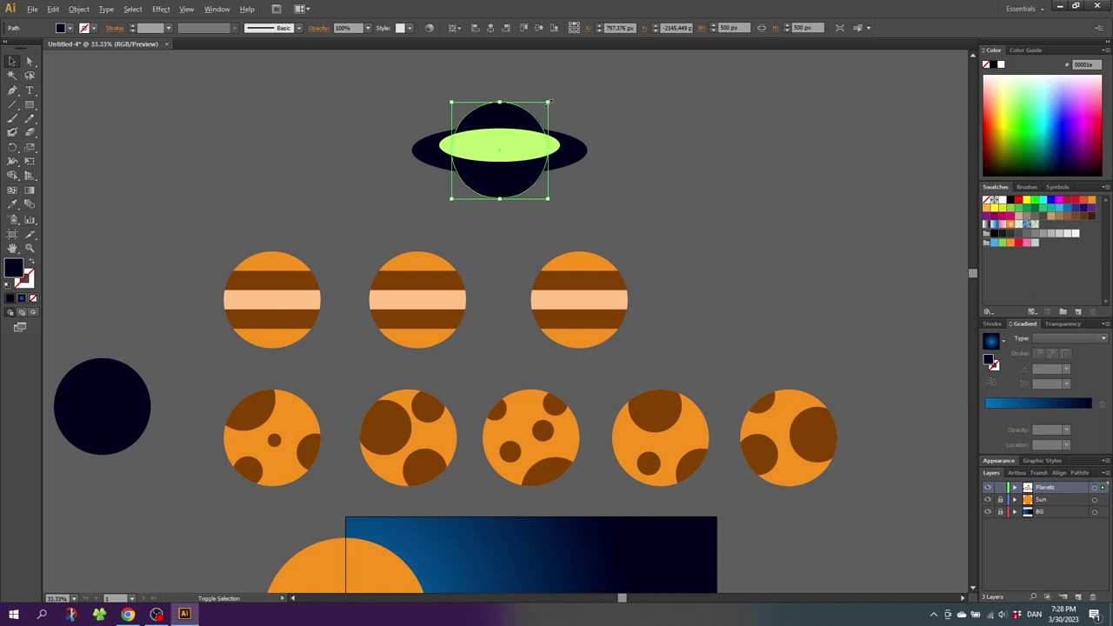
pyautogui.moveTo(547, 103); pyautogui.dragTo(548, 103)
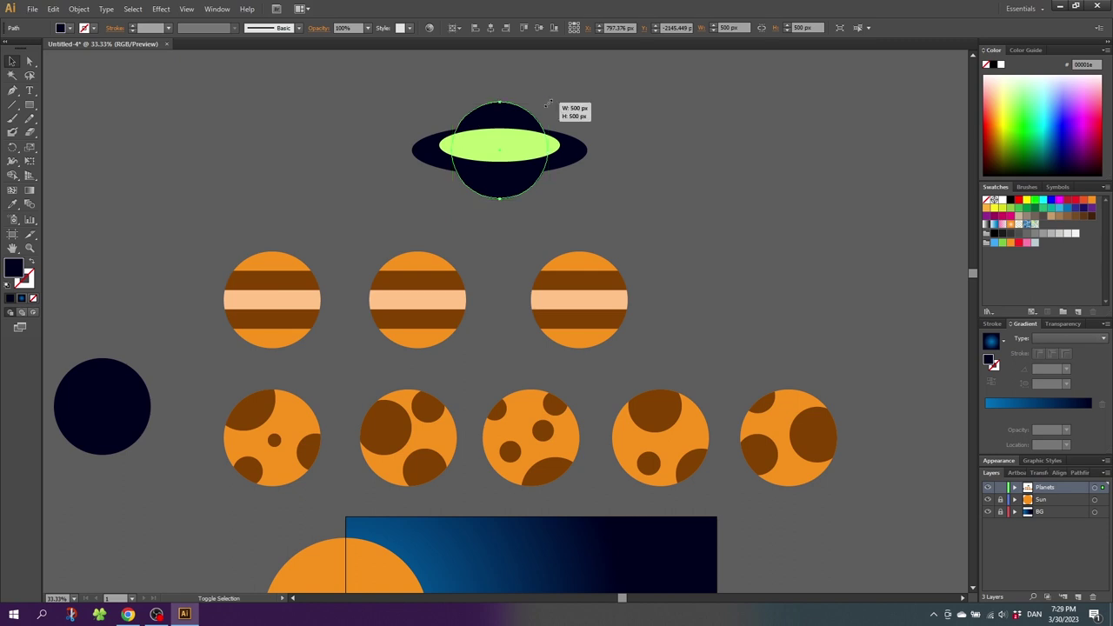
pyautogui.moveTo(549, 102); pyautogui.dragTo(553, 98)
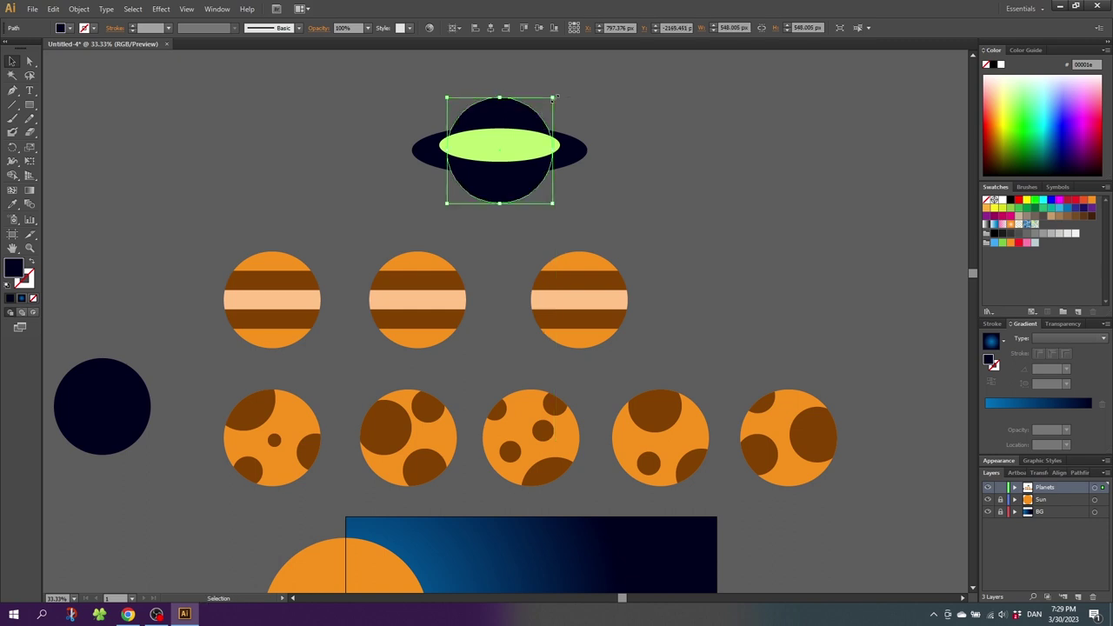
# Step: Use Shape Builder to remove the circle and inner ellipse areas and merge the remaining pieces into one open planet ring
pyautogui.moveTo(582, 84); pyautogui.dragTo(461, 179)
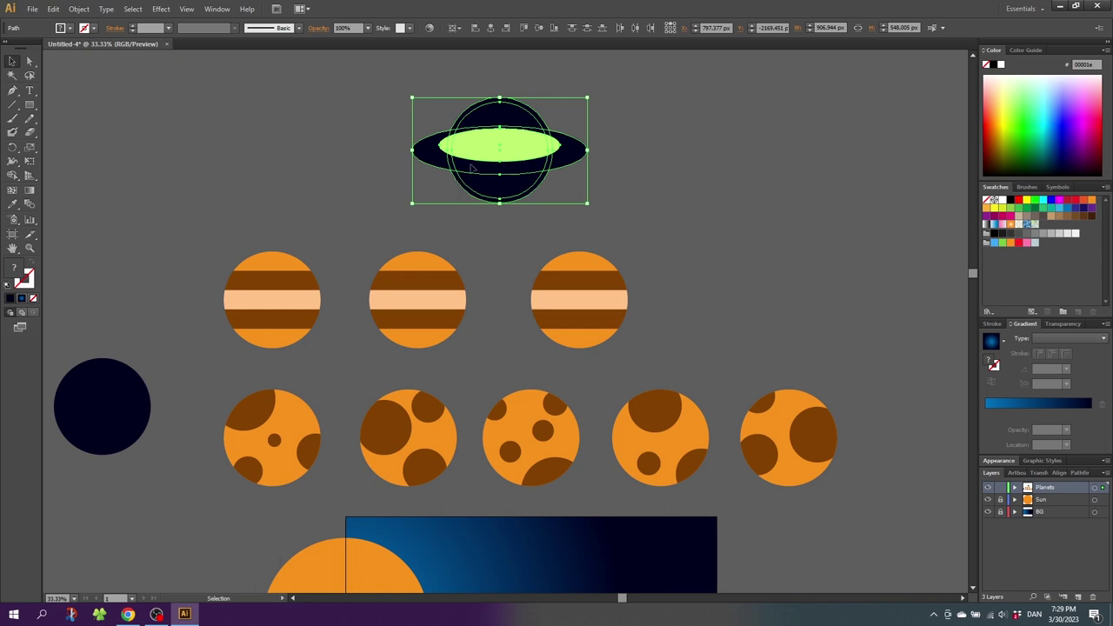
pyautogui.hotkey('shift', 'm')
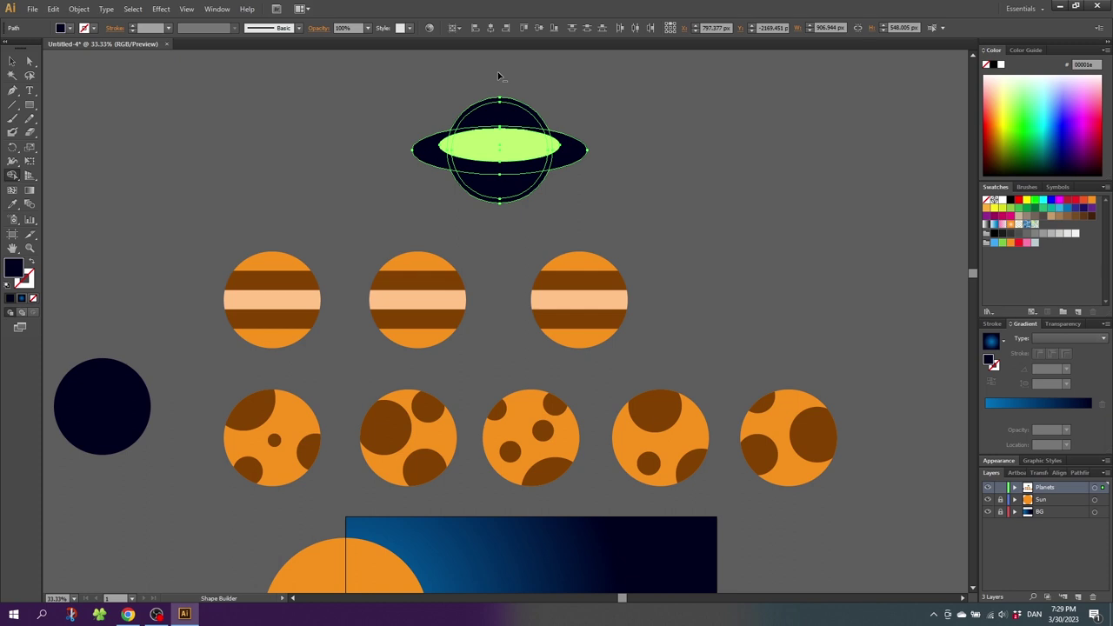
pyautogui.moveTo(498, 75); pyautogui.dragTo(500, 152)
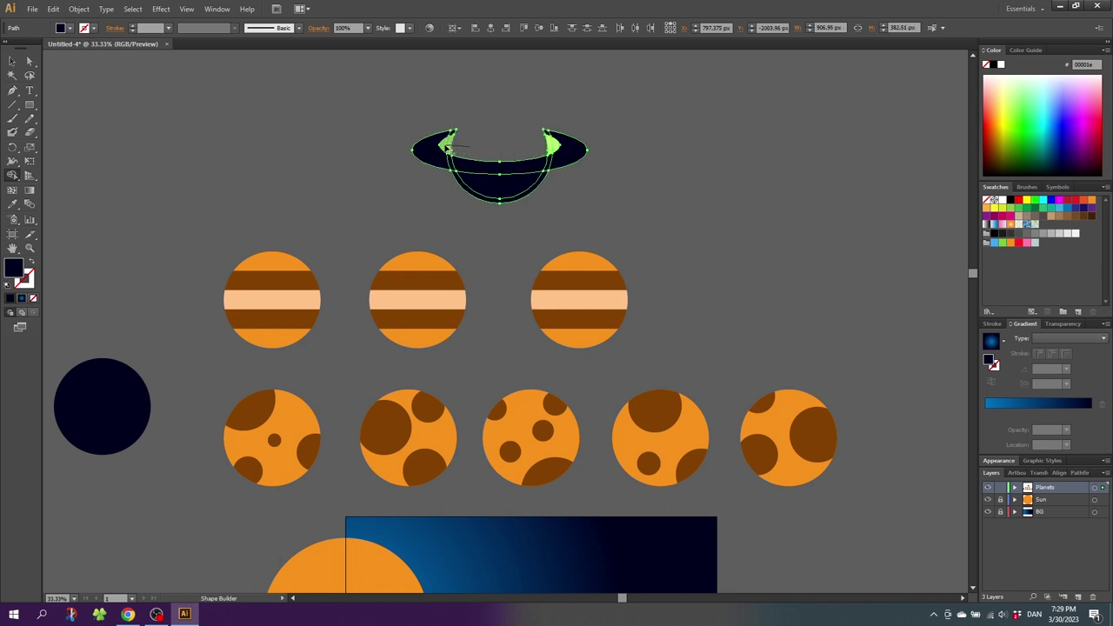
pyautogui.moveTo(550, 142); pyautogui.dragTo(552, 148)
pyautogui.moveTo(506, 226); pyautogui.dragTo(502, 188)
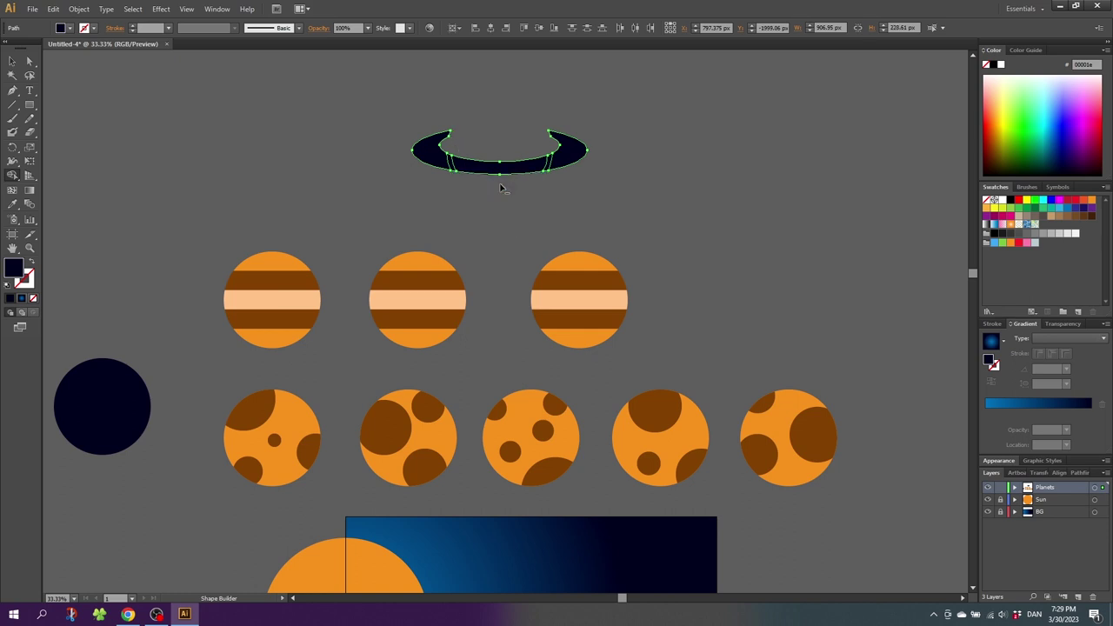
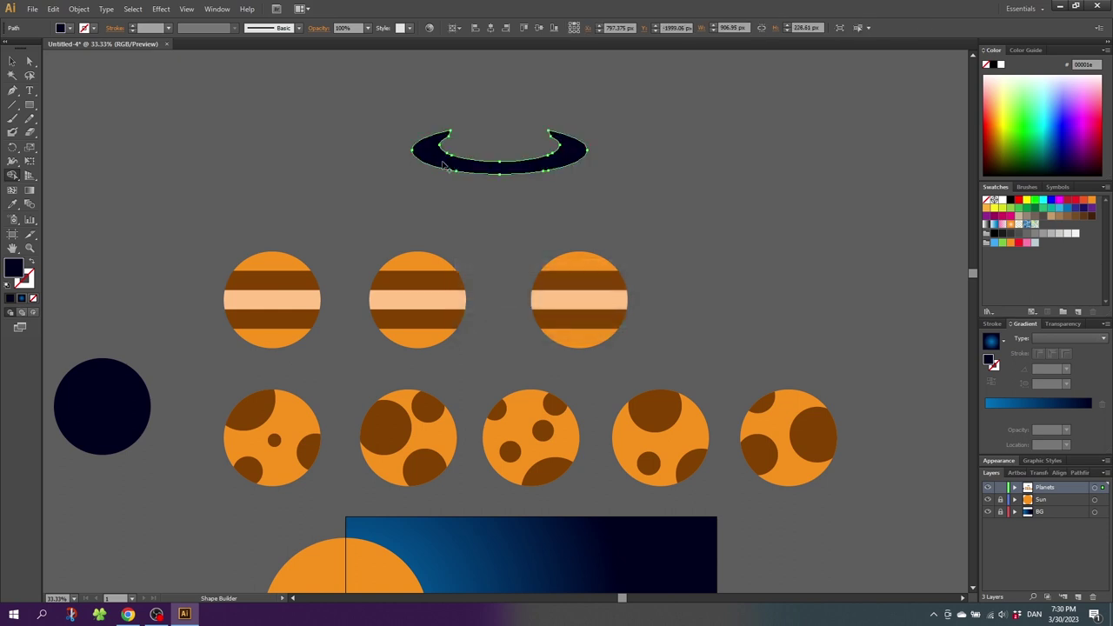
pyautogui.click(12, 60)
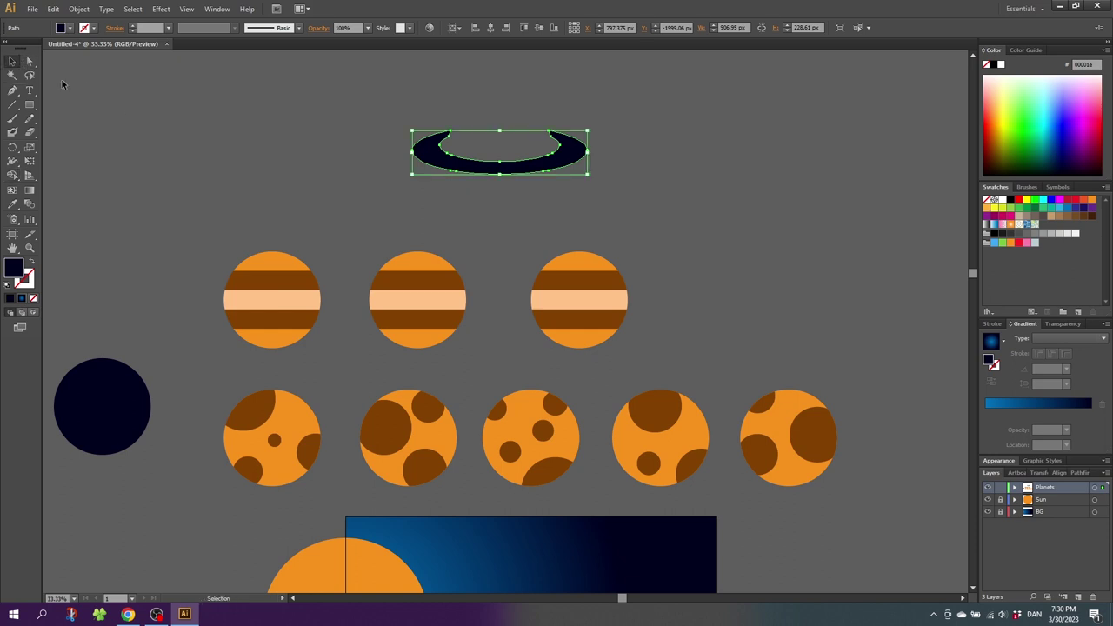
# Step: Group all the bands of the third striped planet in the row
pyautogui.moveTo(523, 231); pyautogui.dragTo(640, 350)
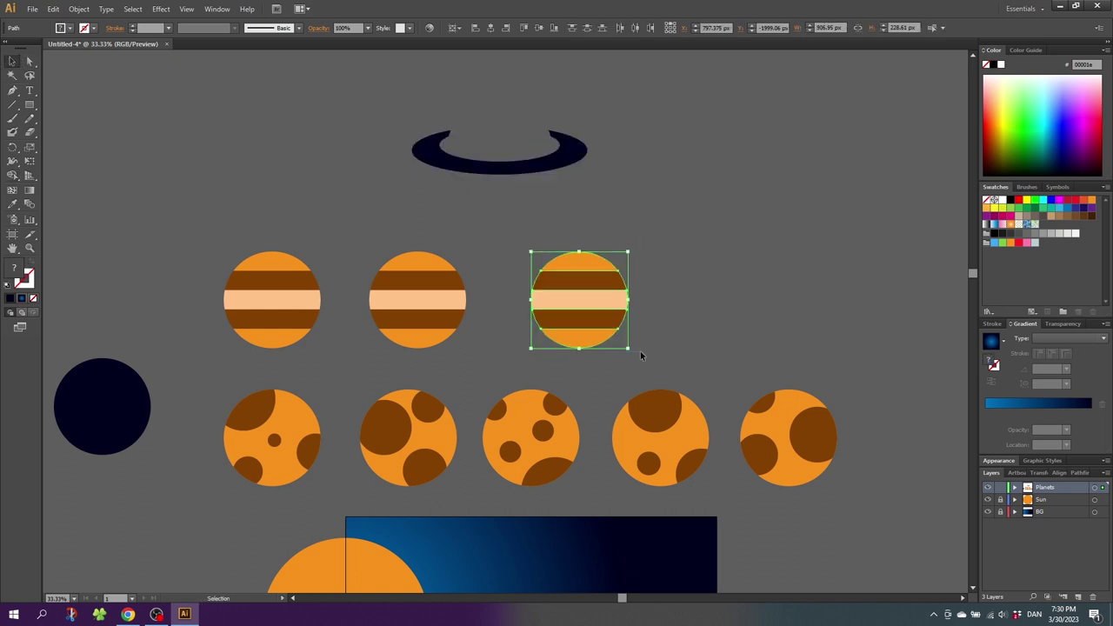
pyautogui.rightClick(583, 301)
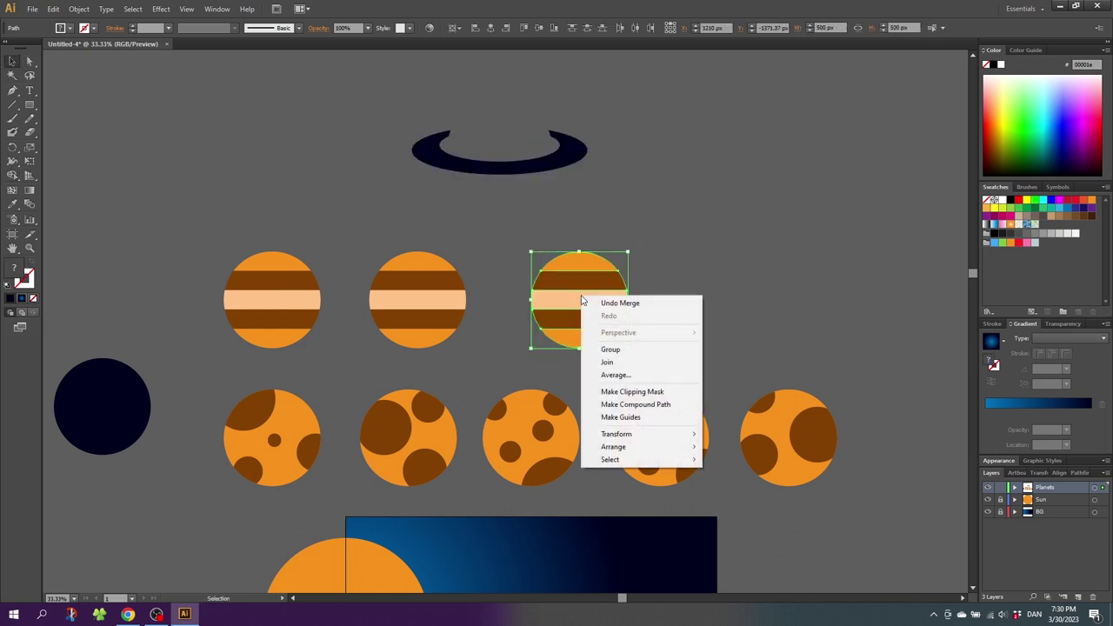
pyautogui.click(608, 349)
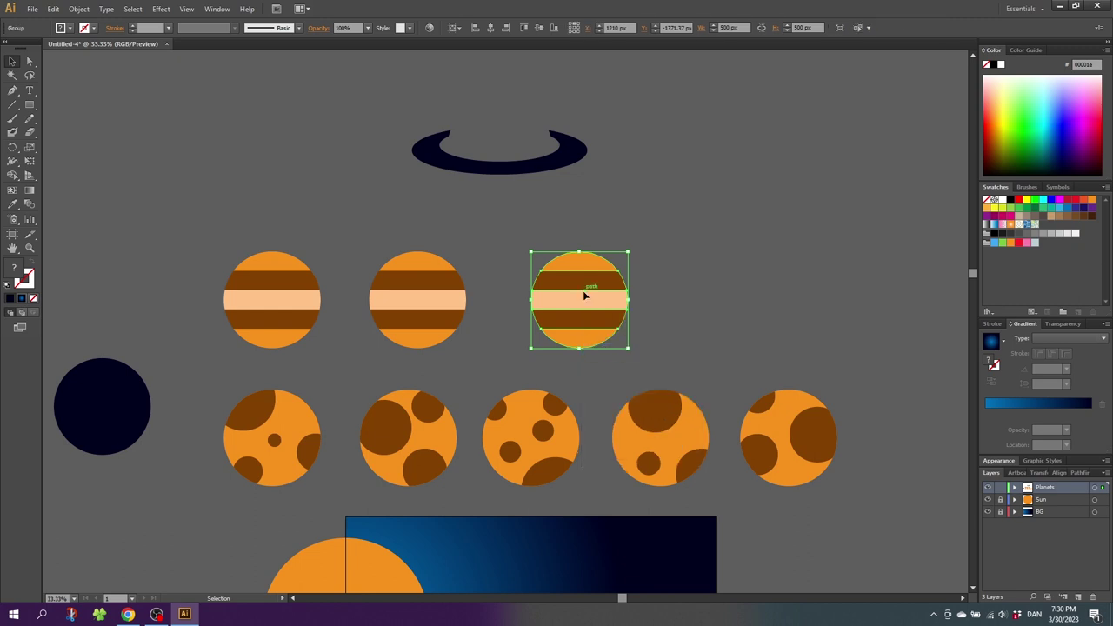
# Step: Centre the dark ring horizontally and vertically on the grouped striped planet, using the planet as the key object
pyautogui.keyDown('shift'); pyautogui.click(551, 165); pyautogui.keyUp('shift')
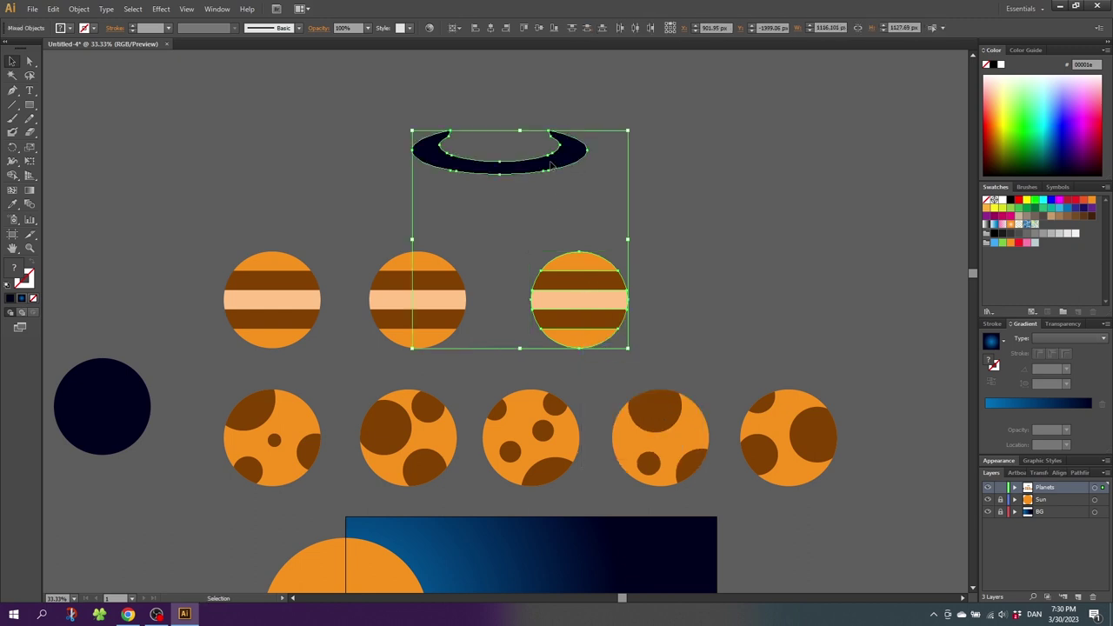
pyautogui.click(573, 284)
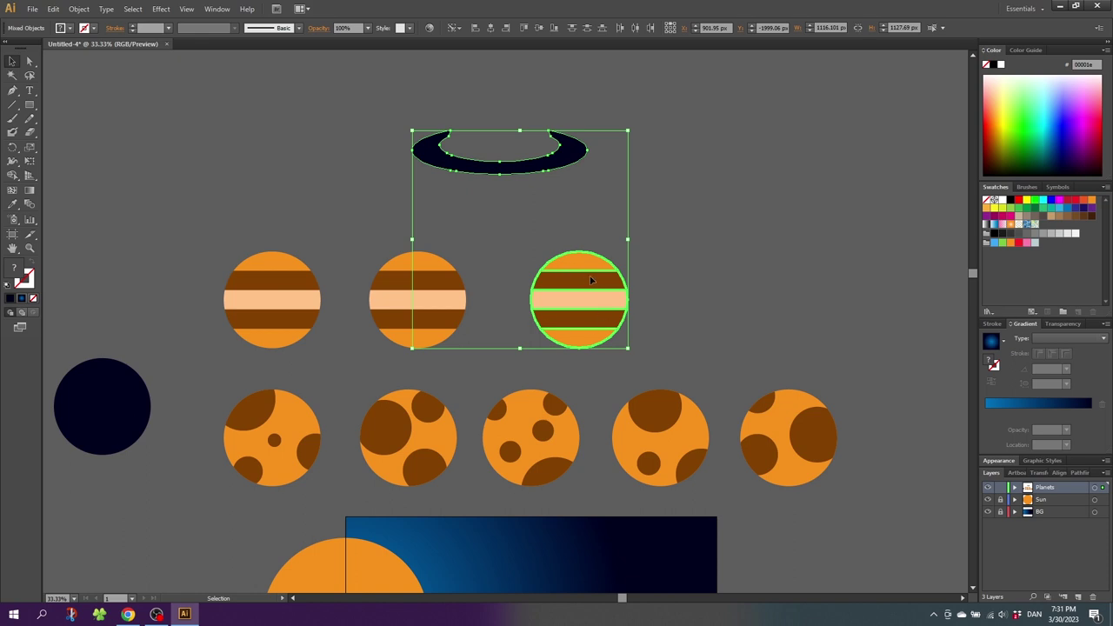
pyautogui.click(459, 28)
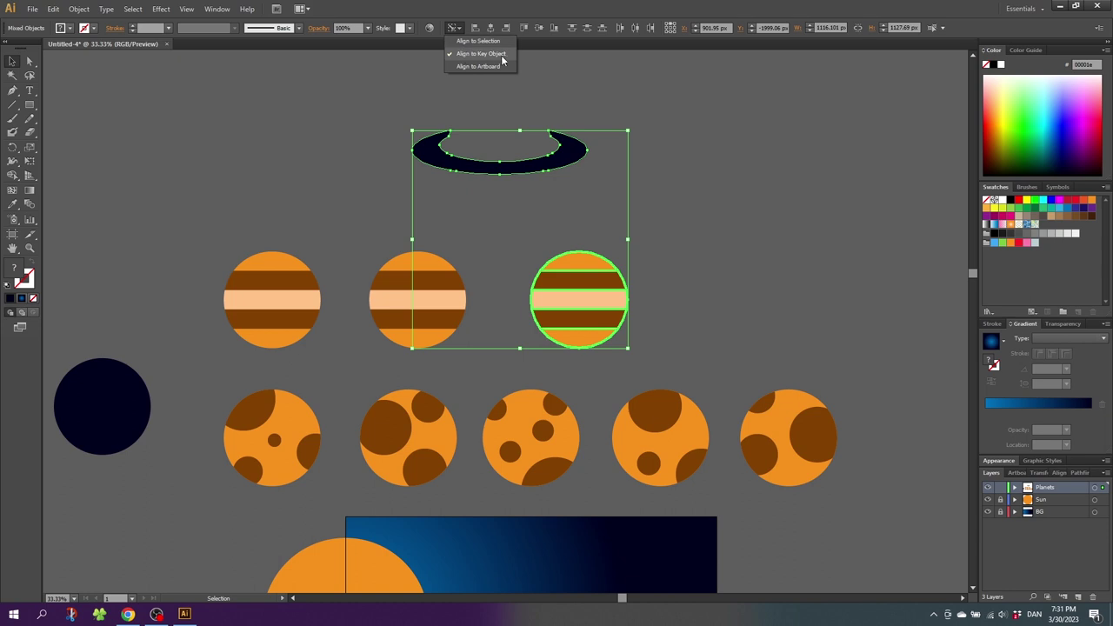
pyautogui.click(483, 54)
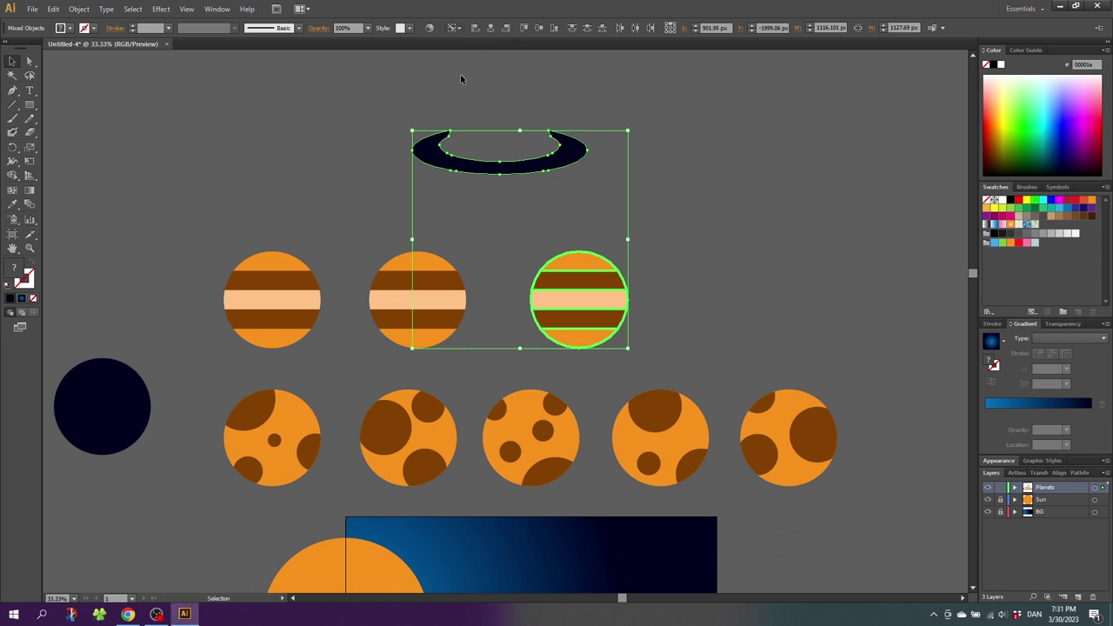
pyautogui.click(488, 28)
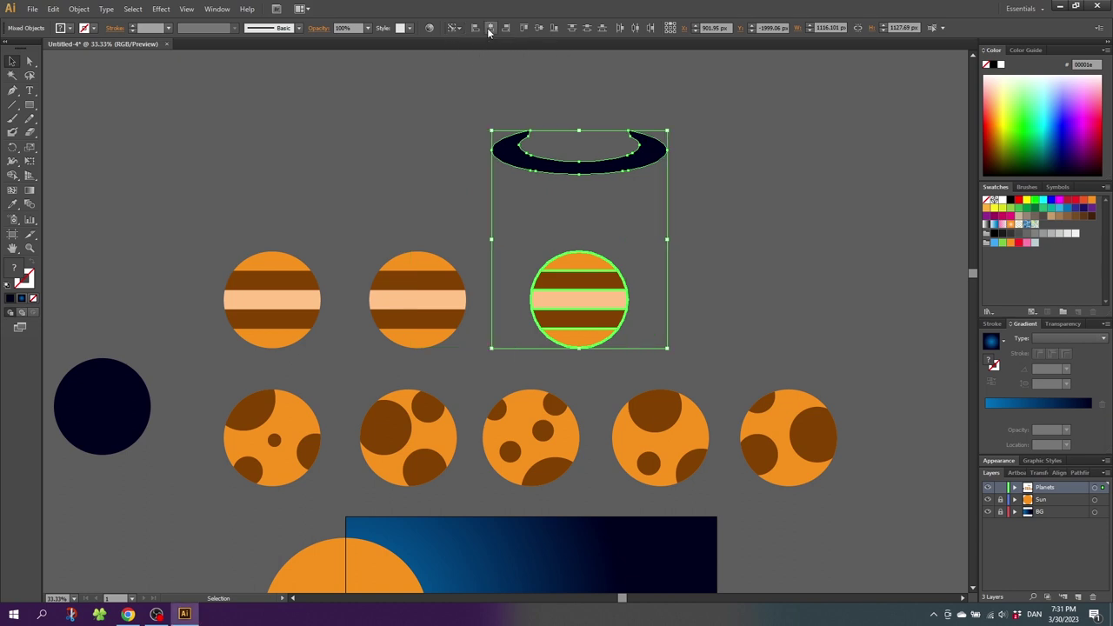
pyautogui.click(539, 29)
pyautogui.click(497, 231)
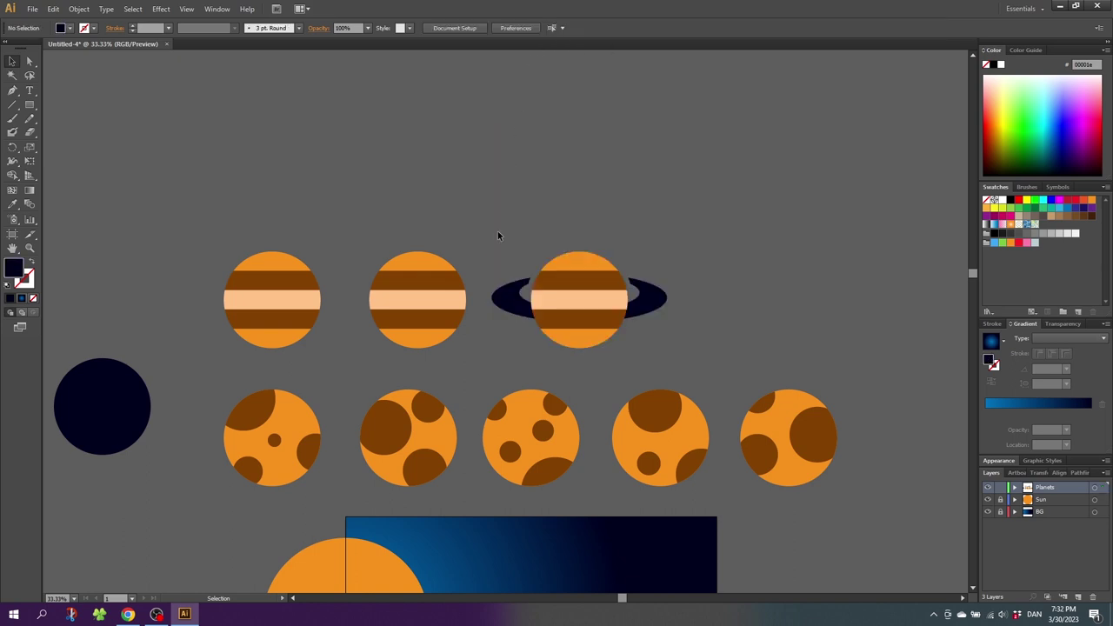
# Step: Bring the dark planet ring to the front of the striped planet
pyautogui.click(513, 302)
pyautogui.rightClick(512, 300)
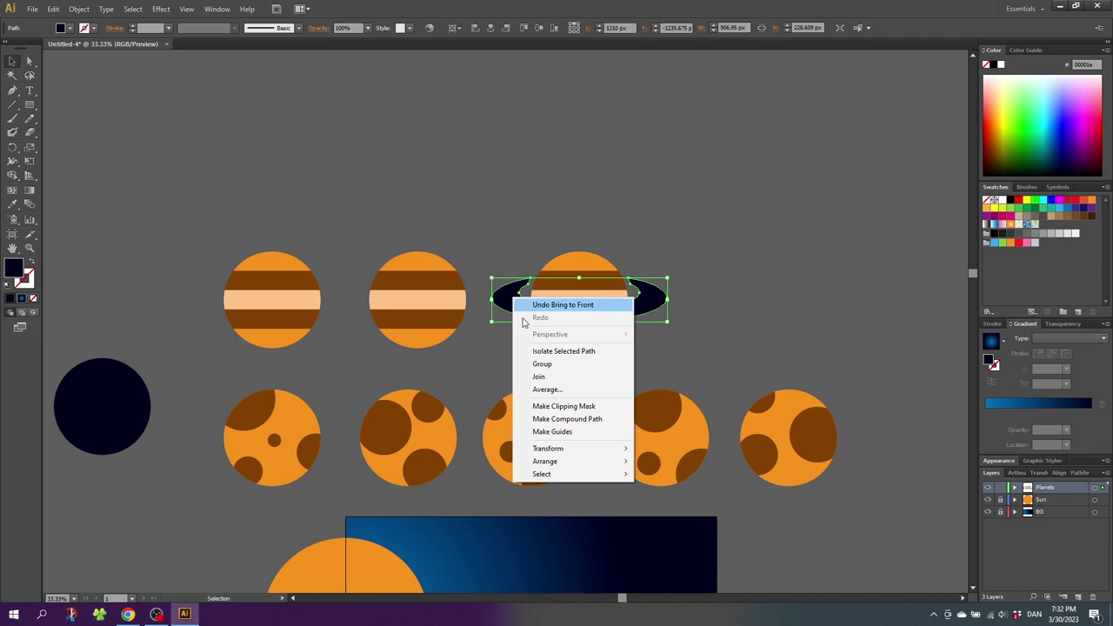
pyautogui.moveTo(566, 462)
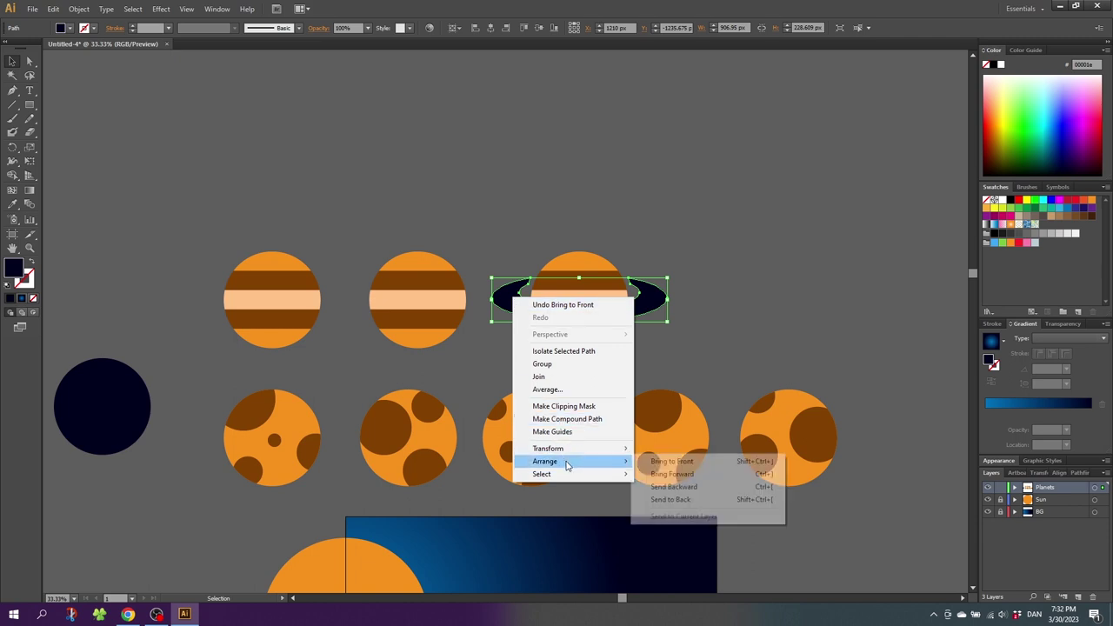
pyautogui.click(678, 464)
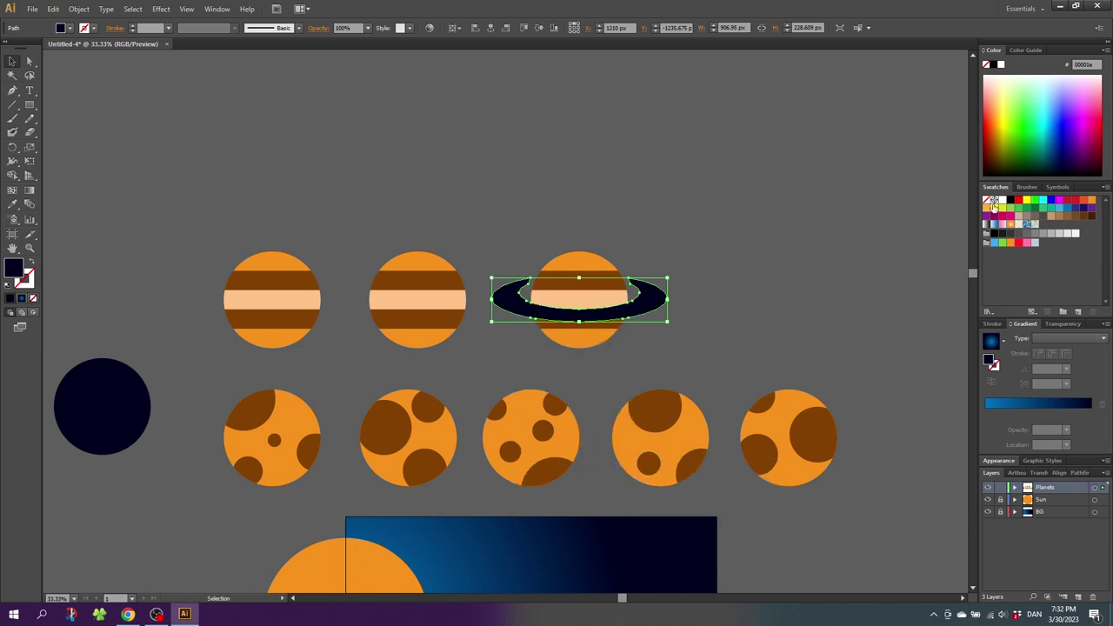
# Step: Fill the planet ring with white and lower its opacity so it becomes semi-transparent
pyautogui.click(1002, 200)
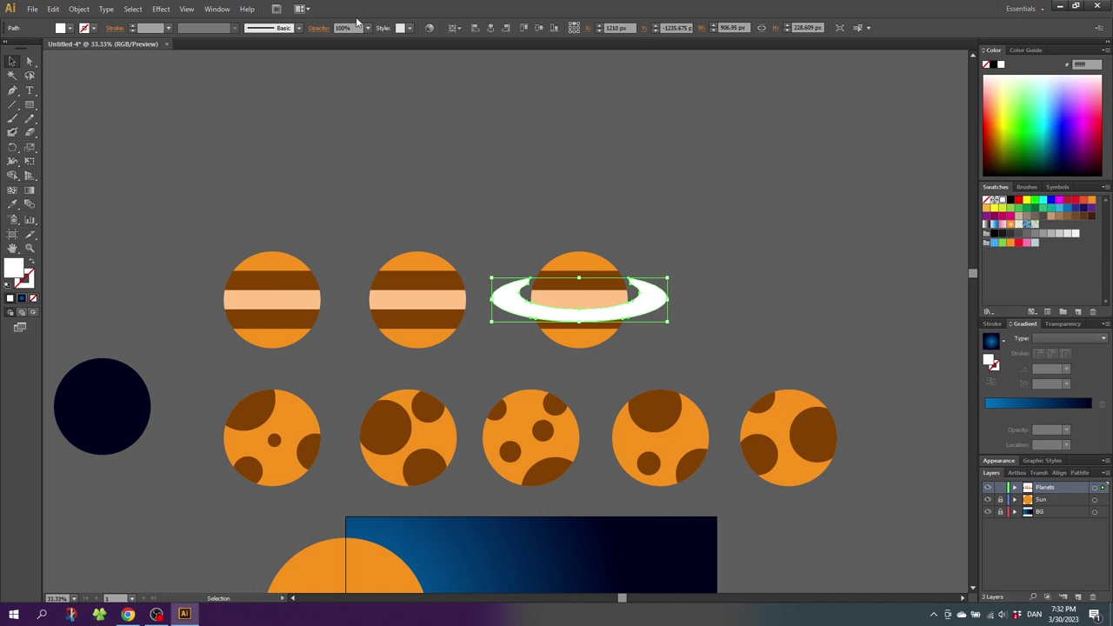
pyautogui.click(369, 29)
pyautogui.click(379, 105)
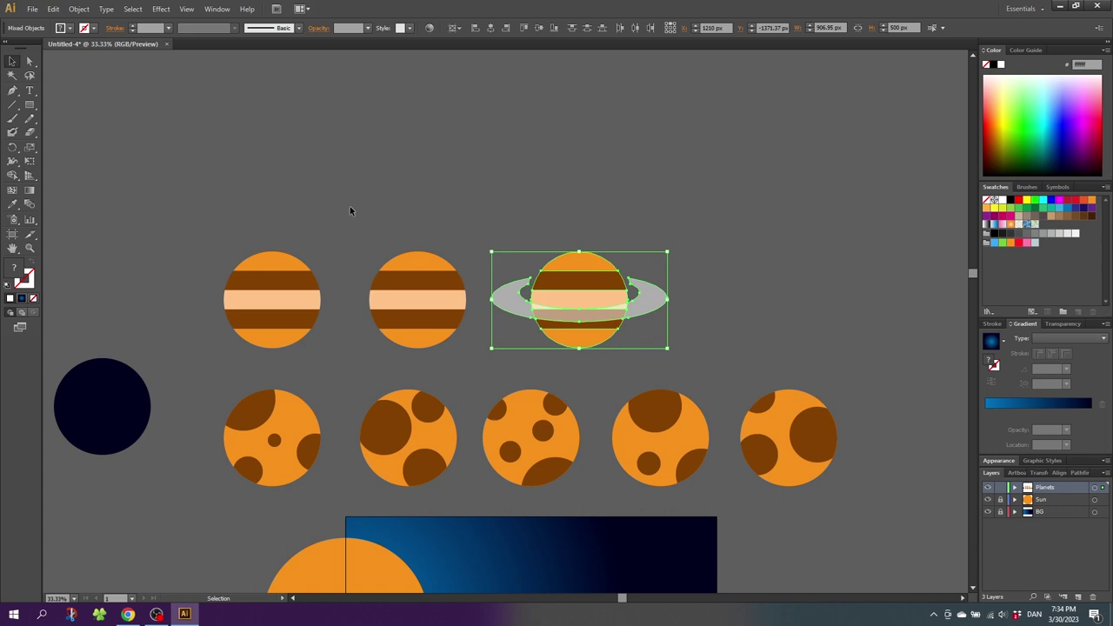
# Step: Duplicate the second striped planet to the right of the ringed planet and group the copy's bands
pyautogui.click(418, 298)
pyautogui.moveTo(417, 298); pyautogui.dragTo(762, 300)
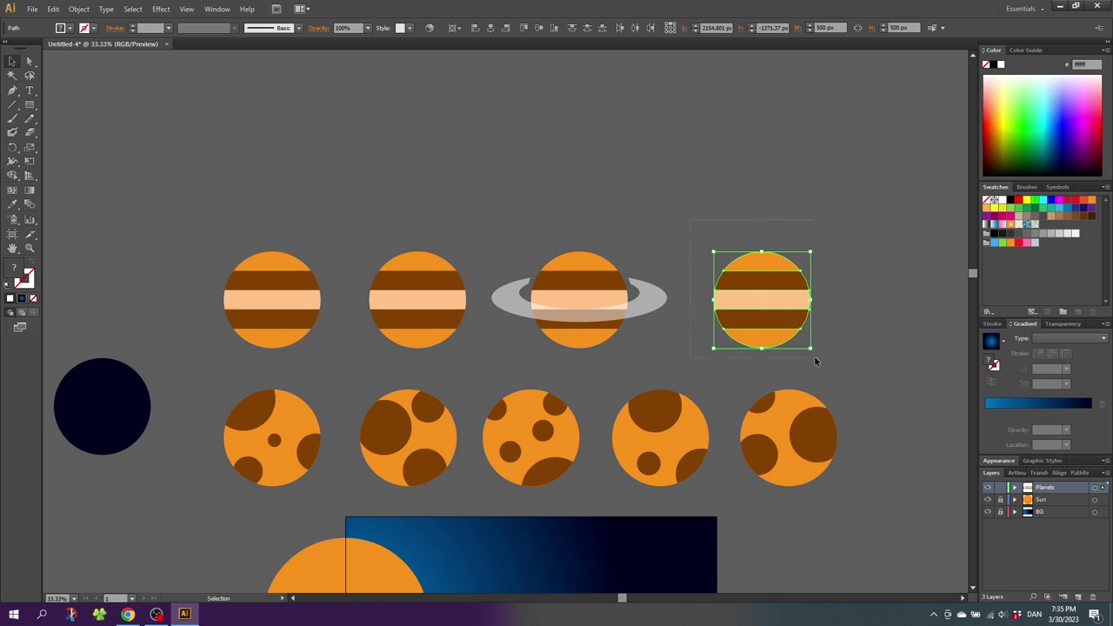
pyautogui.rightClick(768, 304)
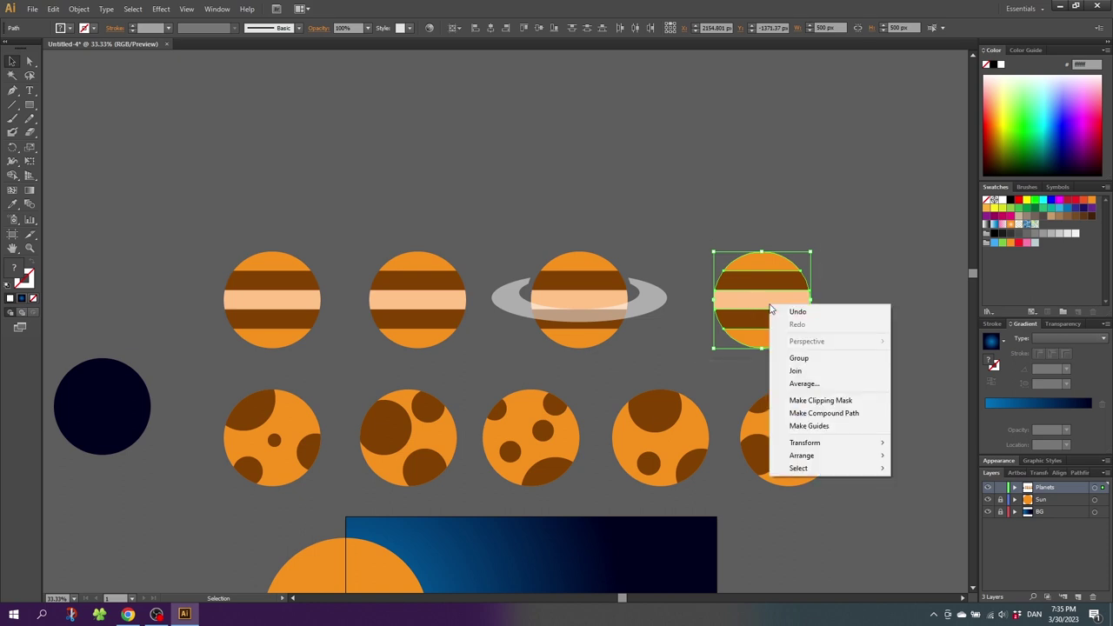
pyautogui.click(798, 358)
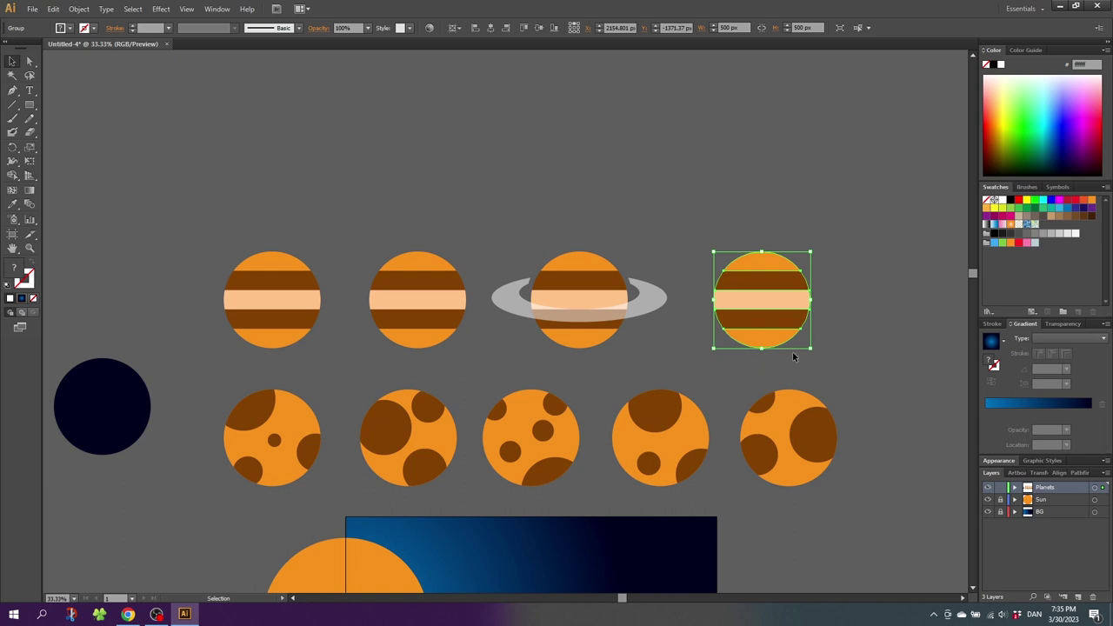
# Step: Group the parts of each remaining striped and cratered planet
pyautogui.rightClick(416, 296)
pyautogui.rightClick(290, 442)
pyautogui.click(314, 317)
pyautogui.rightClick(546, 440)
pyautogui.click(570, 321)
pyautogui.click(788, 435)
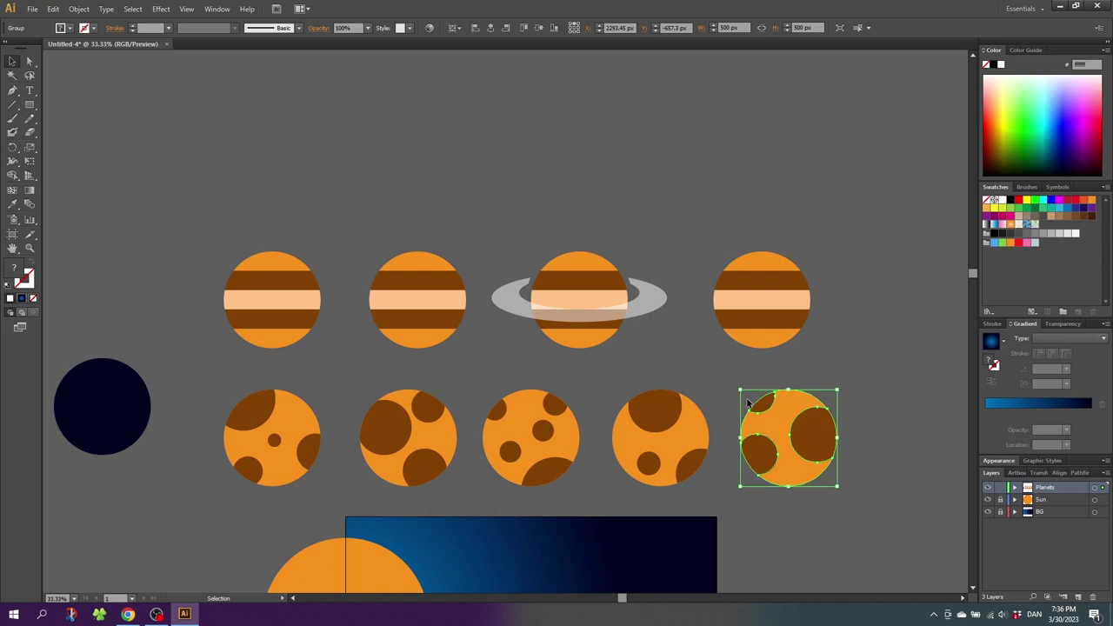
# Step: Rotate each of the four striped planets, including the ringed one, slightly counter-clockwise so their bands tilt upward to the right
pyautogui.click(777, 324)
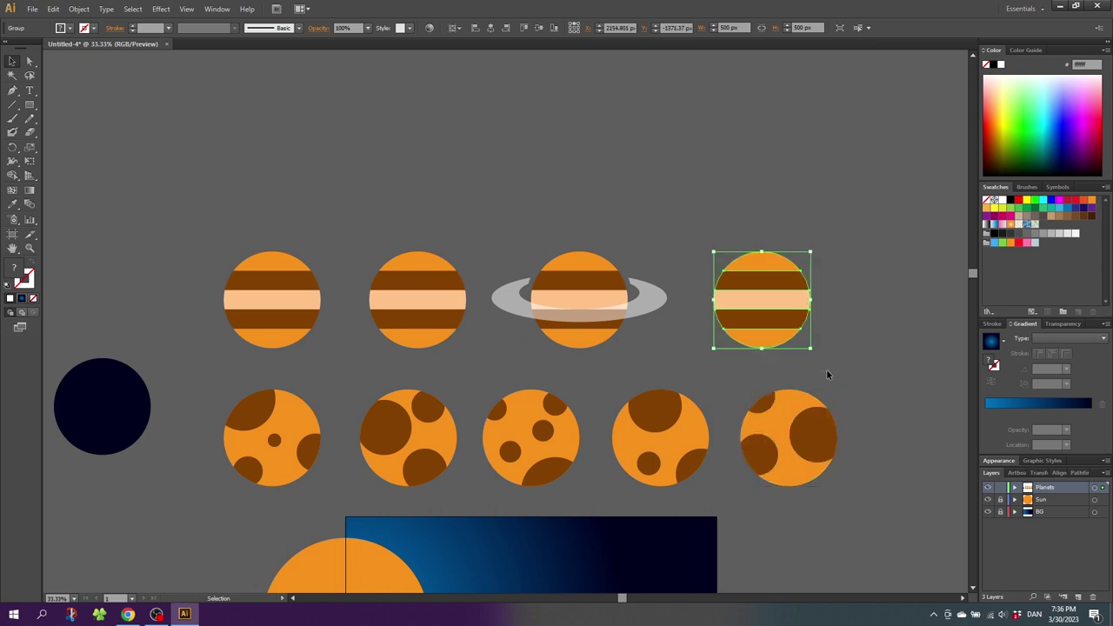
pyautogui.moveTo(815, 246); pyautogui.dragTo(804, 228)
pyautogui.click(579, 300)
pyautogui.moveTo(674, 248); pyautogui.dragTo(682, 213)
pyautogui.click(417, 300)
pyautogui.moveTo(471, 248); pyautogui.dragTo(461, 223)
pyautogui.click(272, 300)
pyautogui.moveTo(323, 248); pyautogui.dragTo(313, 233)
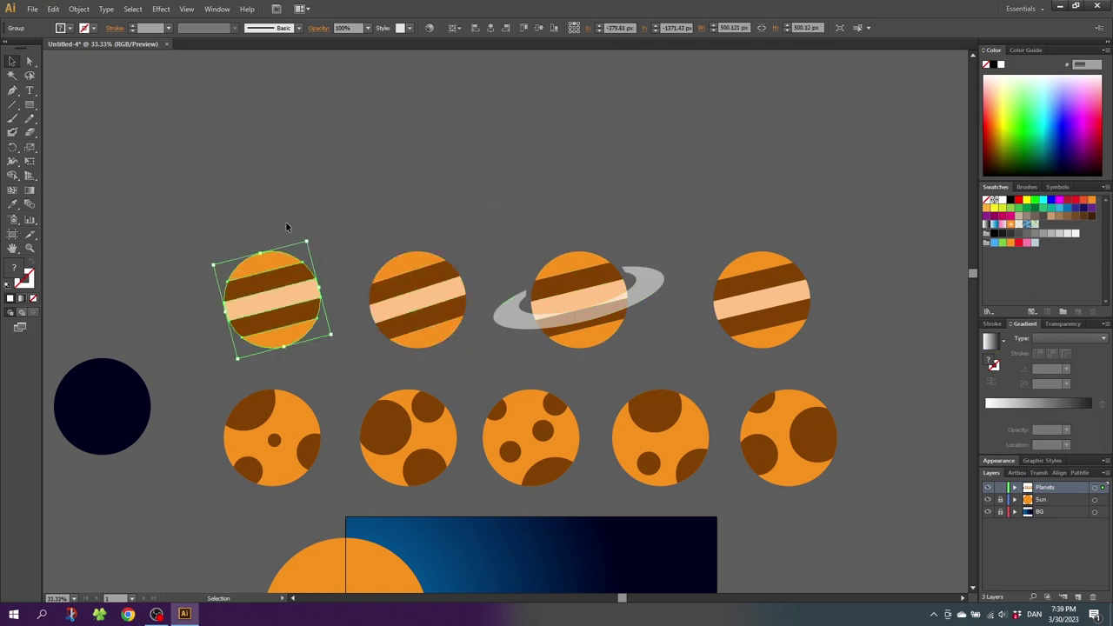
# Step: Move the four striped planets together to the right end of the cratered planets' row
pyautogui.click(30, 248)
pyautogui.keyDown('alt'); pyautogui.click(527, 408); pyautogui.keyUp('alt')
pyautogui.keyDown('alt'); pyautogui.click(513, 375); pyautogui.keyUp('alt')
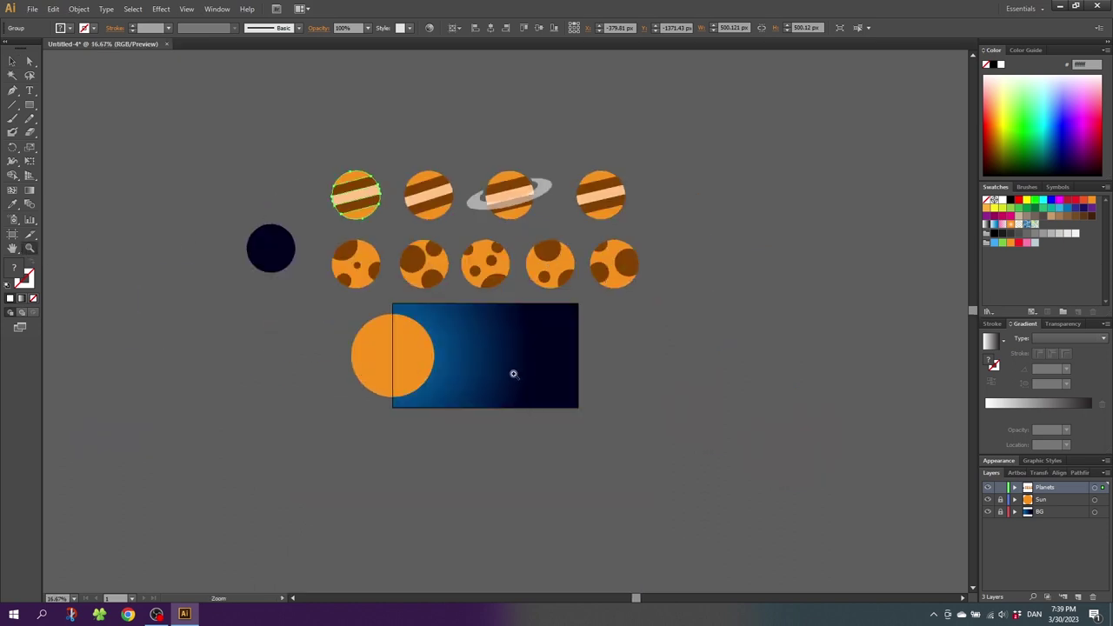
pyautogui.click(12, 60)
pyautogui.moveTo(327, 124); pyautogui.dragTo(645, 211)
pyautogui.moveTo(426, 187); pyautogui.dragTo(765, 261)
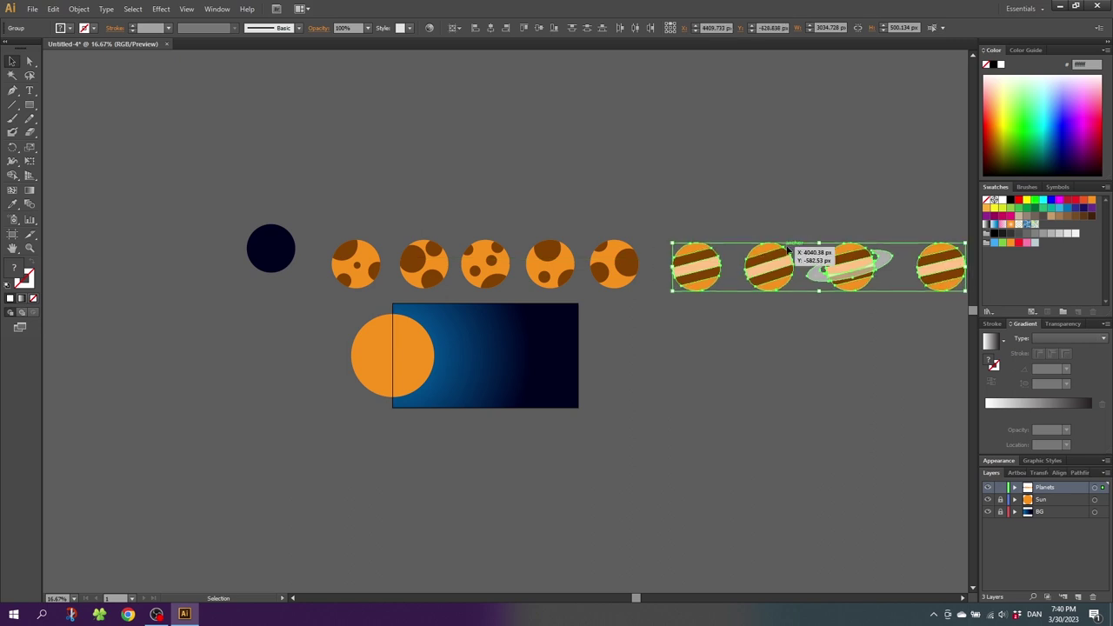
# Step: Centre all nine planets vertically on the artboard and distribute them evenly horizontally across their selection
pyautogui.keyDown('shift'); pyautogui.click(349, 277); pyautogui.keyUp('shift')
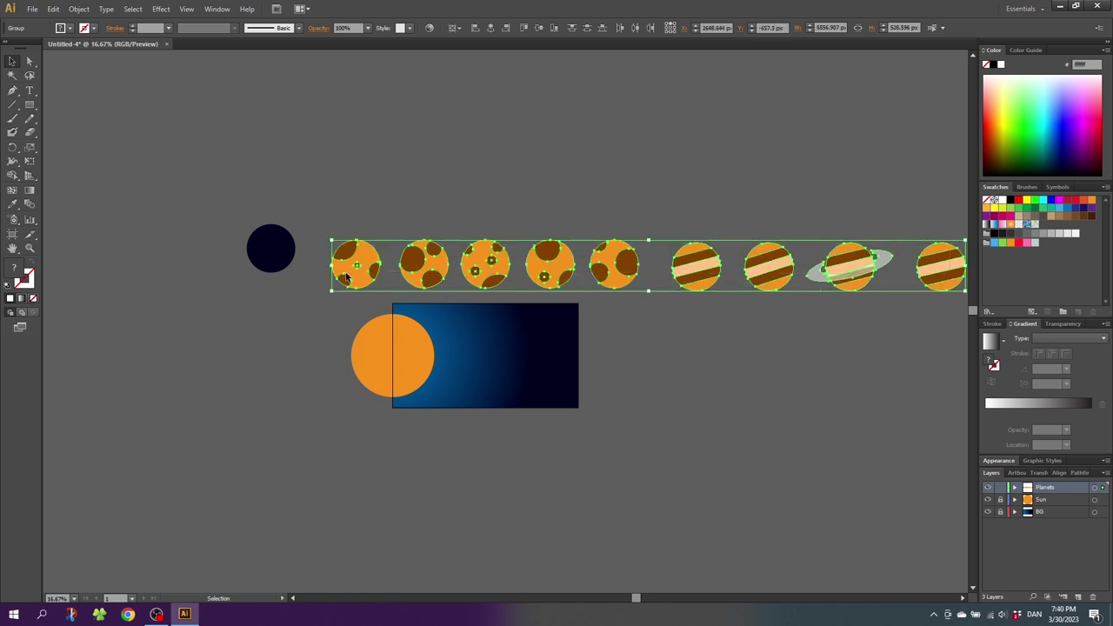
pyautogui.click(538, 27)
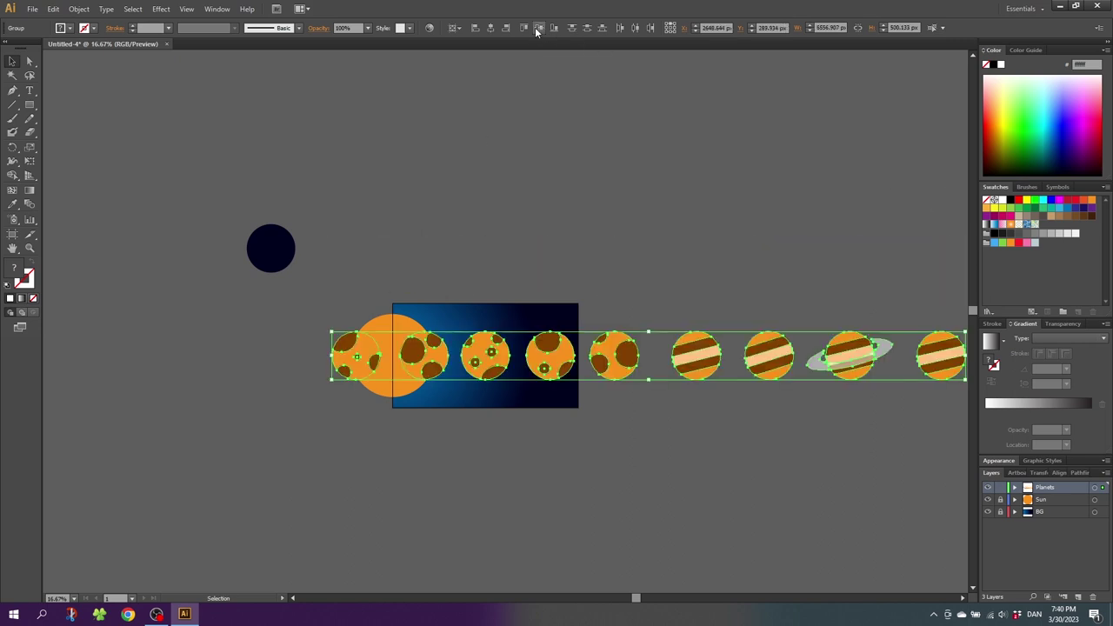
pyautogui.click(459, 28)
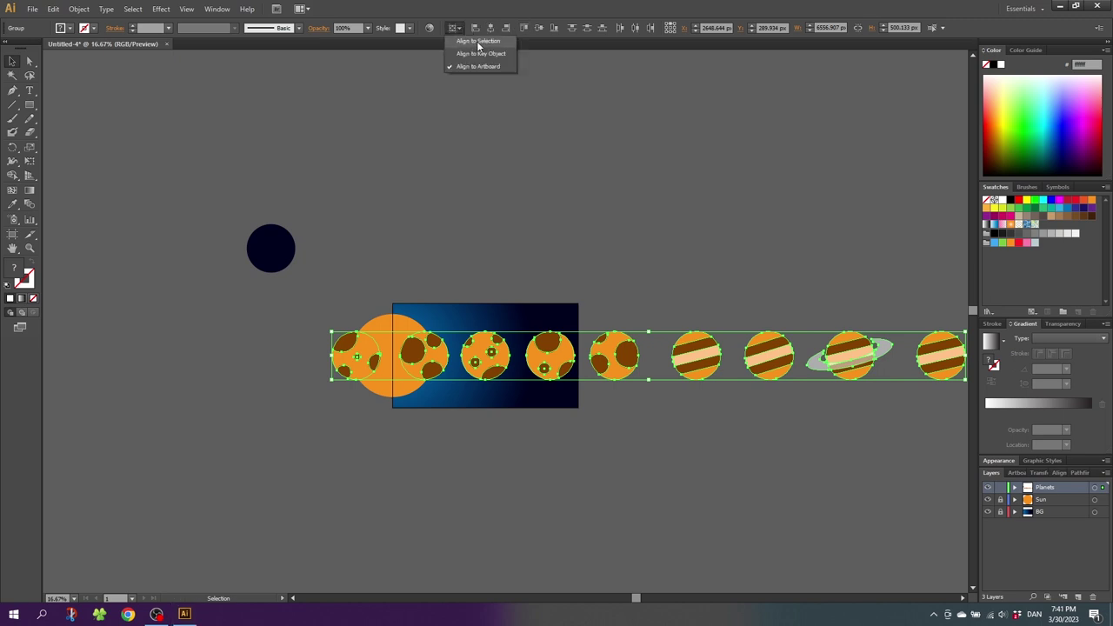
pyautogui.click(478, 41)
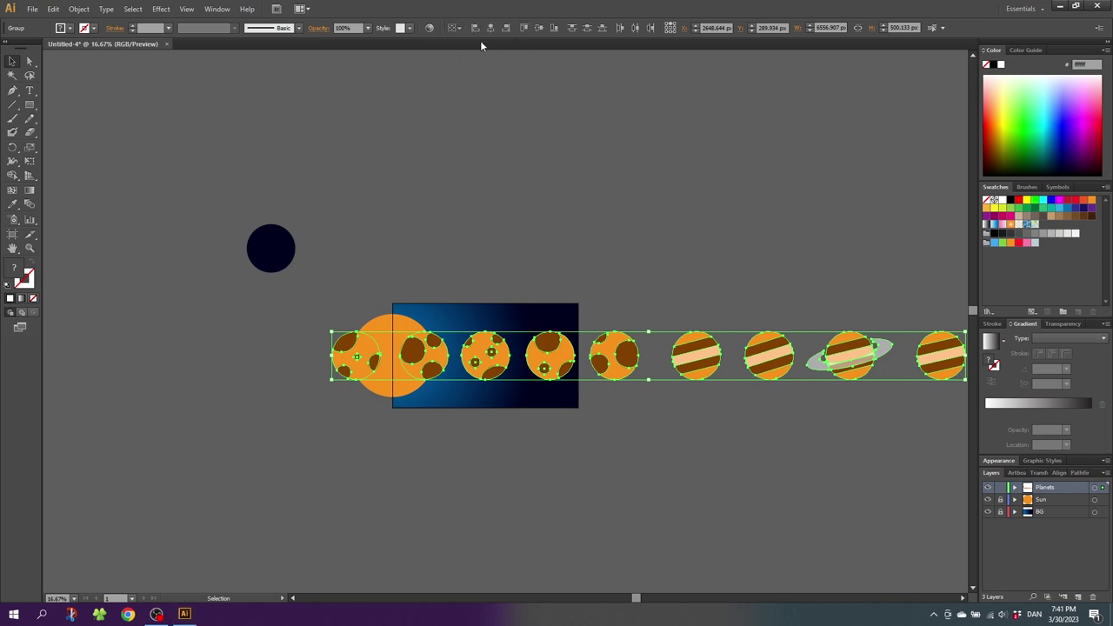
pyautogui.click(635, 29)
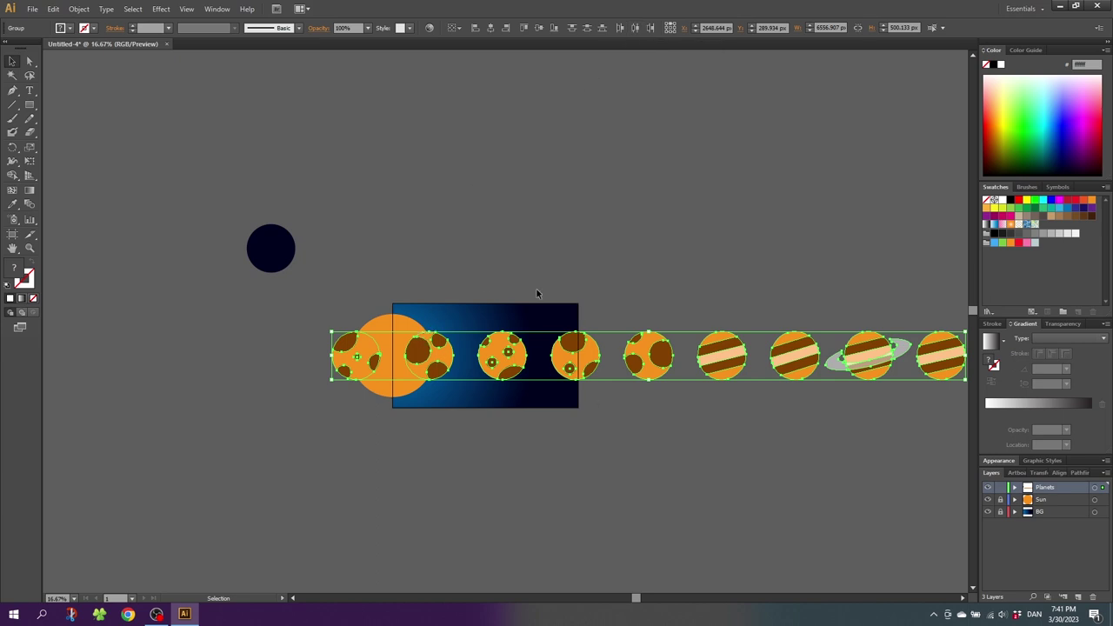
# Step: Scale the planet row to about 1292 px wide, place it beside the sun and centre it vertically on the artboard
pyautogui.moveTo(463, 377); pyautogui.dragTo(570, 350)
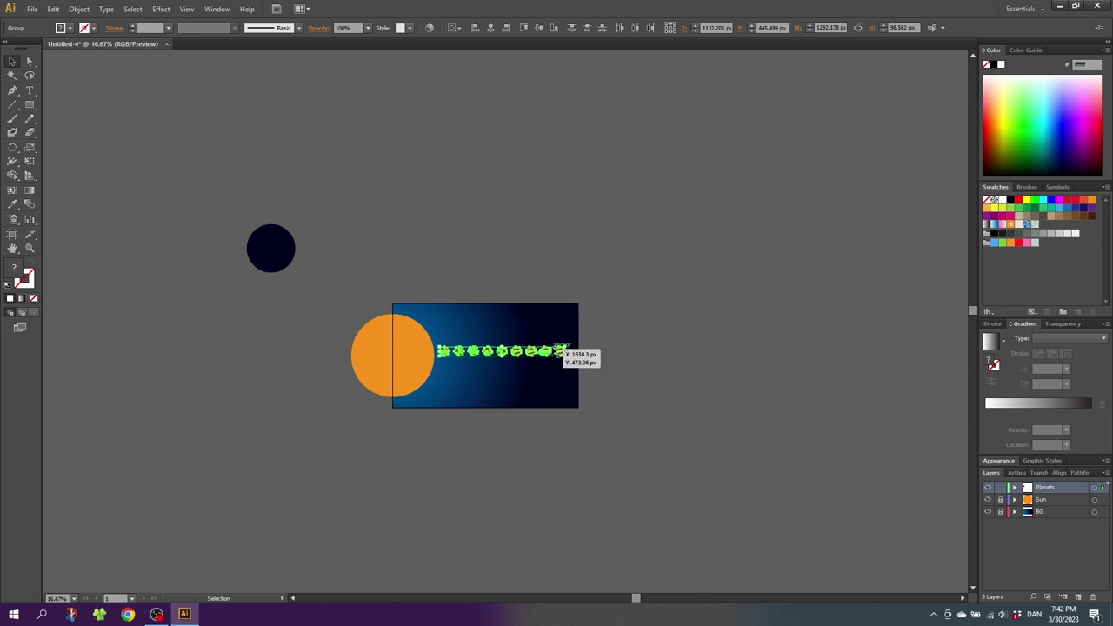
pyautogui.click(457, 27)
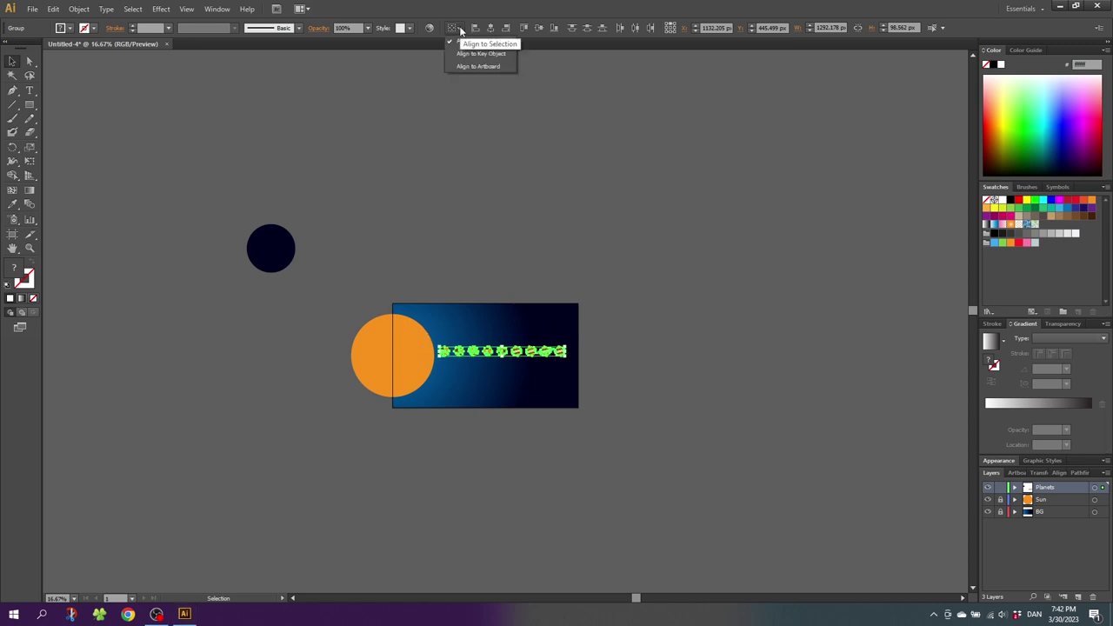
pyautogui.click(483, 67)
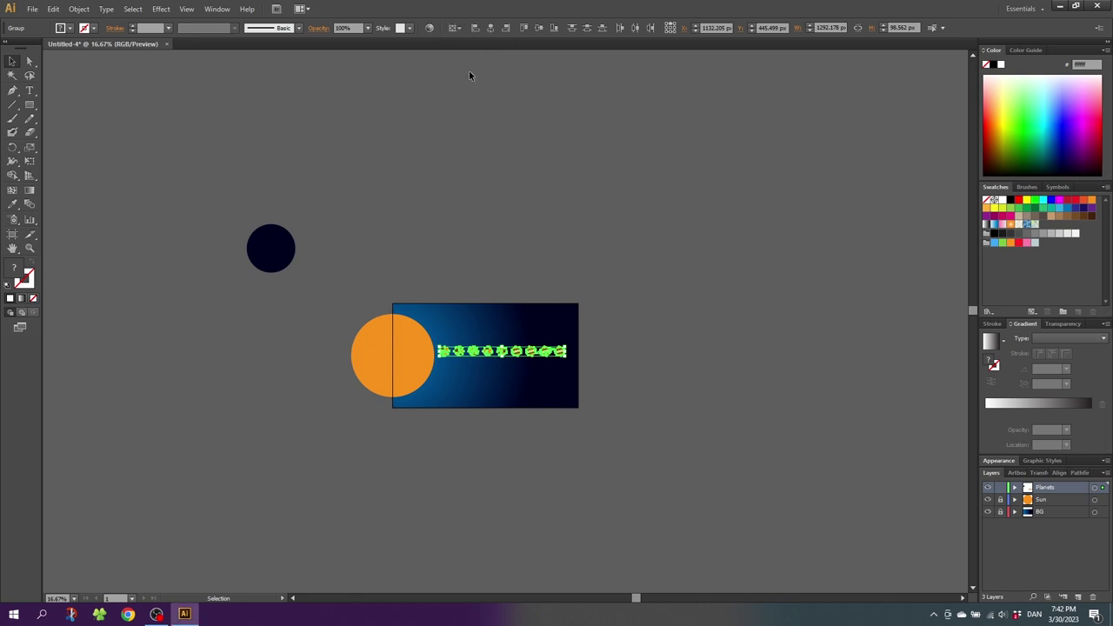
pyautogui.click(539, 28)
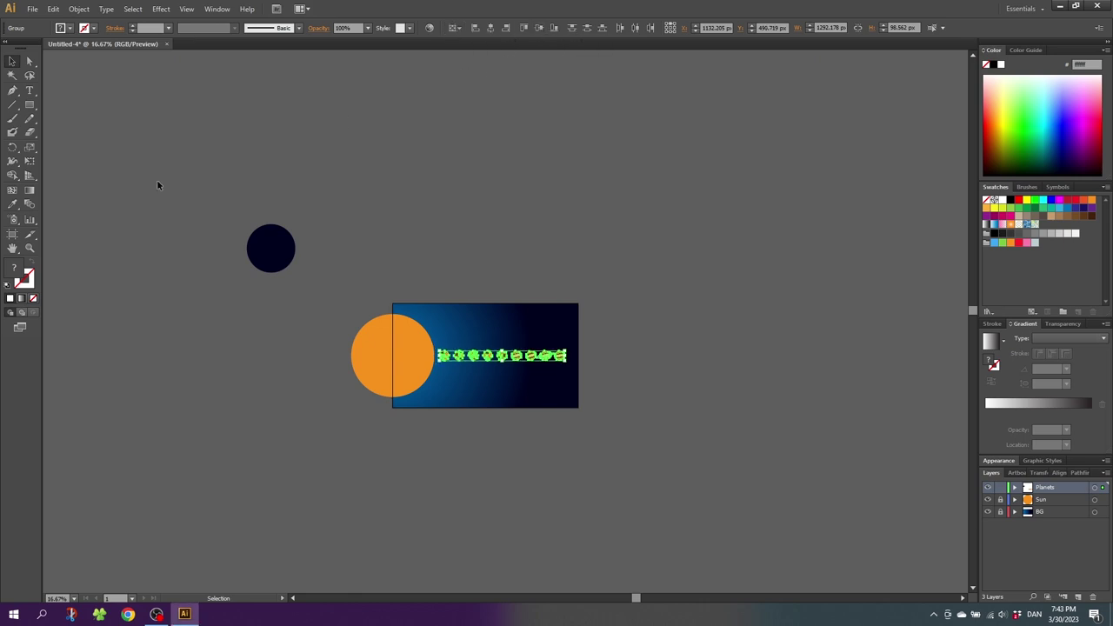
# Step: Reorder the planets within the row, putting a striped planet second, the ringed planet sixth and a cratered planet eighth
pyautogui.click(29, 248)
pyautogui.moveTo(336, 273); pyautogui.dragTo(648, 449)
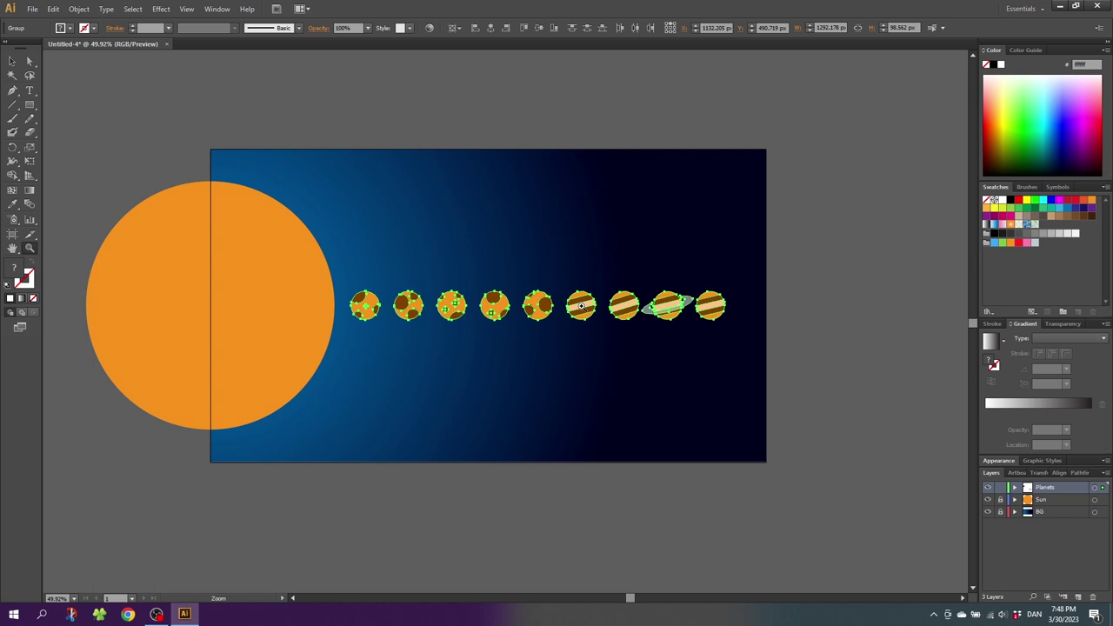
pyautogui.press('v')
pyautogui.moveTo(451, 305); pyautogui.dragTo(457, 306)
pyautogui.moveTo(581, 305)
pyautogui.mouseDown()
pyautogui.moveTo(593, 313)
pyautogui.moveTo(581, 306)
pyautogui.mouseUp()
pyautogui.moveTo(668, 305)
pyautogui.mouseDown()
pyautogui.moveTo(416, 306)
pyautogui.moveTo(665, 305)
pyautogui.mouseUp()
pyautogui.click(642, 265)
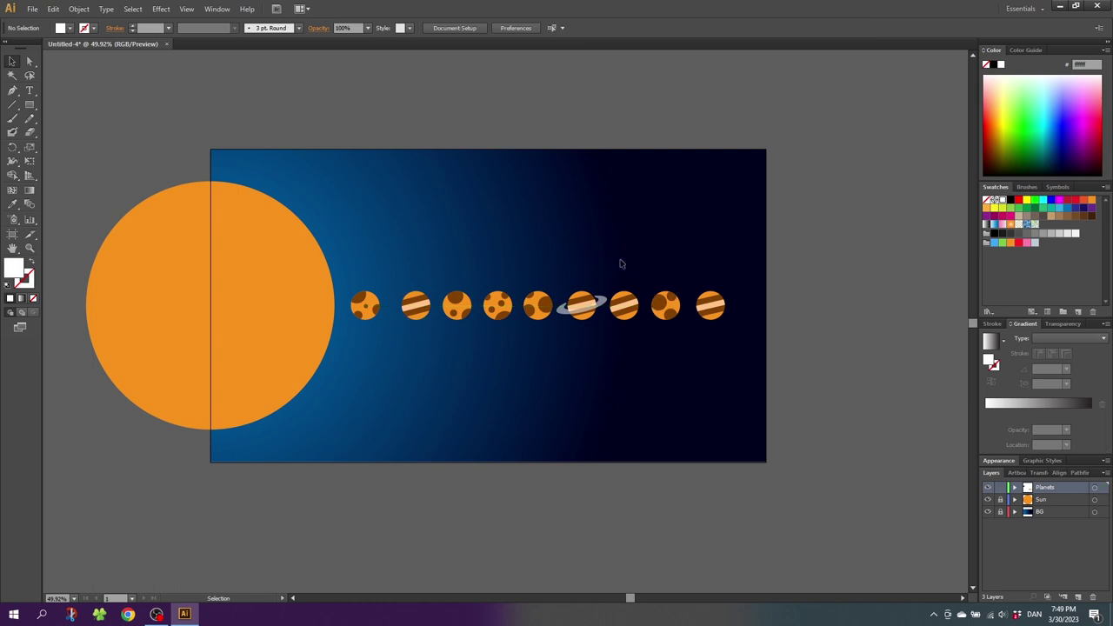
pyautogui.hotkey('ctrl', 'z')
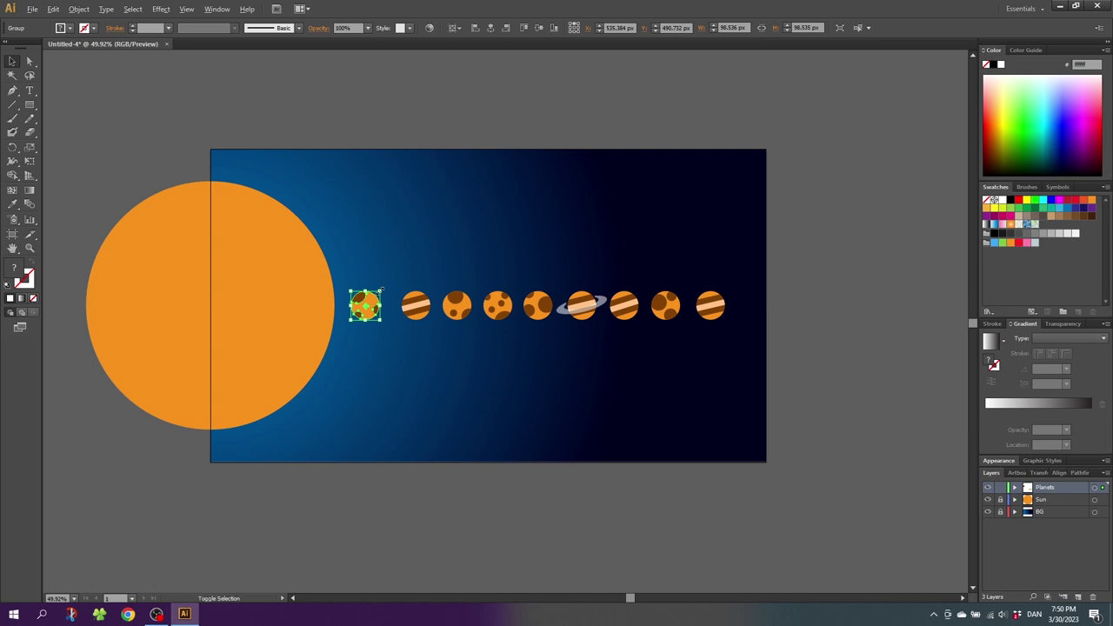
# Step: Shrink the first four planets to varied sizes, the third about 77 px and the fourth about 49 px, and adjust their spacing
pyautogui.moveTo(380, 290); pyautogui.dragTo(439, 306)
pyautogui.click(423, 303)
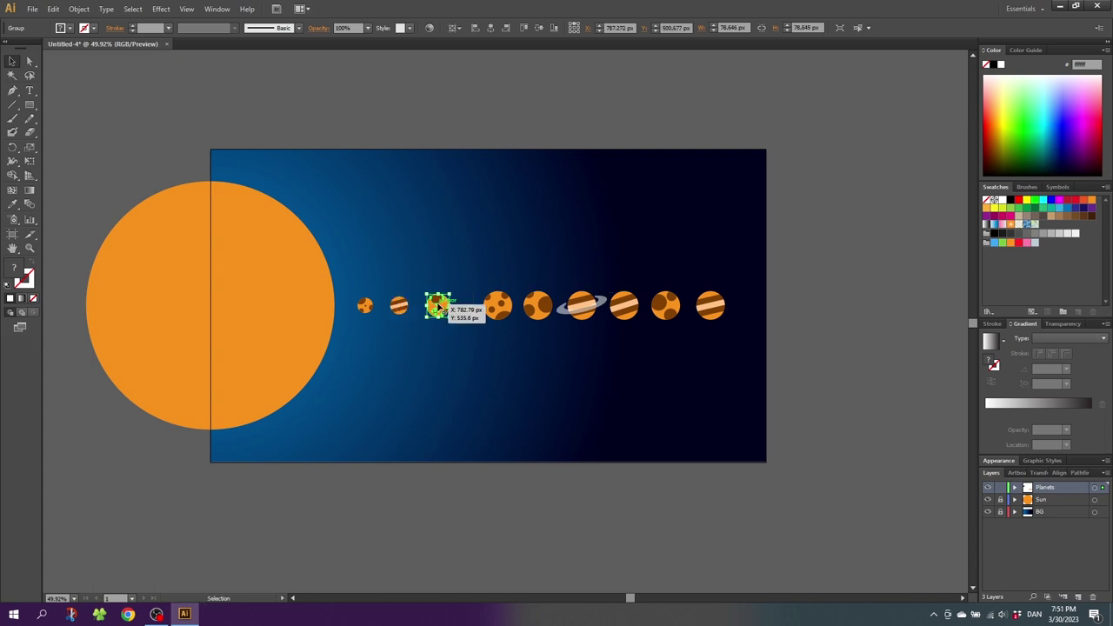
pyautogui.click(499, 308)
pyautogui.moveTo(499, 308)
pyautogui.mouseDown()
pyautogui.moveTo(485, 308)
pyautogui.moveTo(501, 319)
pyautogui.moveTo(492, 313)
pyautogui.mouseUp()
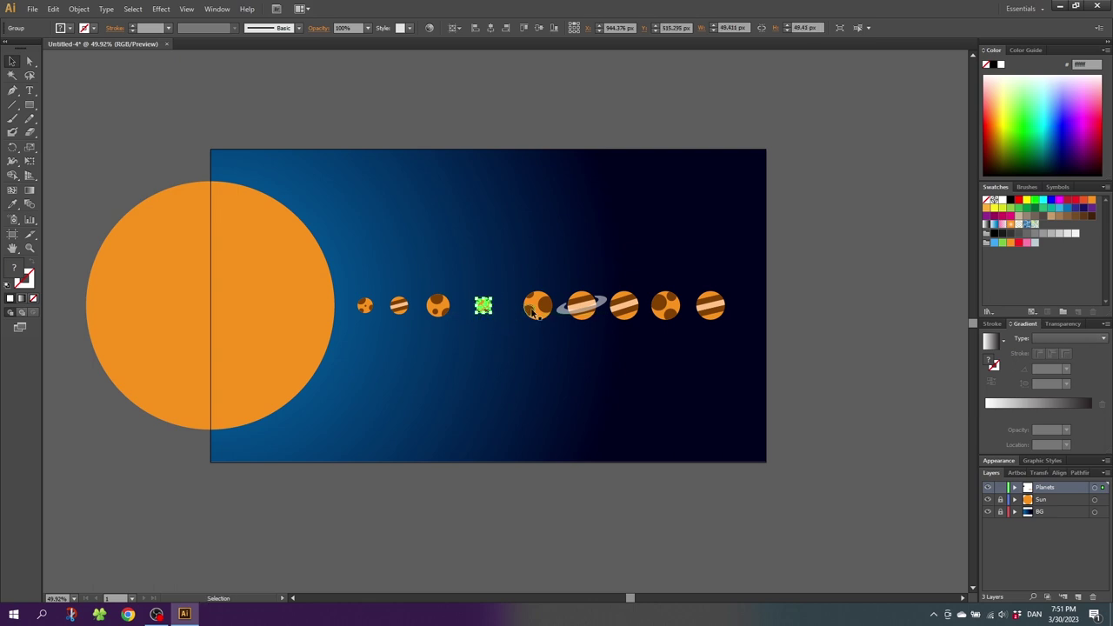
# Step: Enlarge the fifth cratered planet and the ringed planet, shifting the last four planets to the right for spacing
pyautogui.click(534, 313)
pyautogui.moveTo(522, 320); pyautogui.dragTo(506, 327)
pyautogui.click(582, 305)
pyautogui.moveTo(609, 320); pyautogui.dragTo(619, 328)
pyautogui.moveTo(748, 340); pyautogui.dragTo(555, 280)
pyautogui.moveTo(609, 305); pyautogui.dragTo(623, 305)
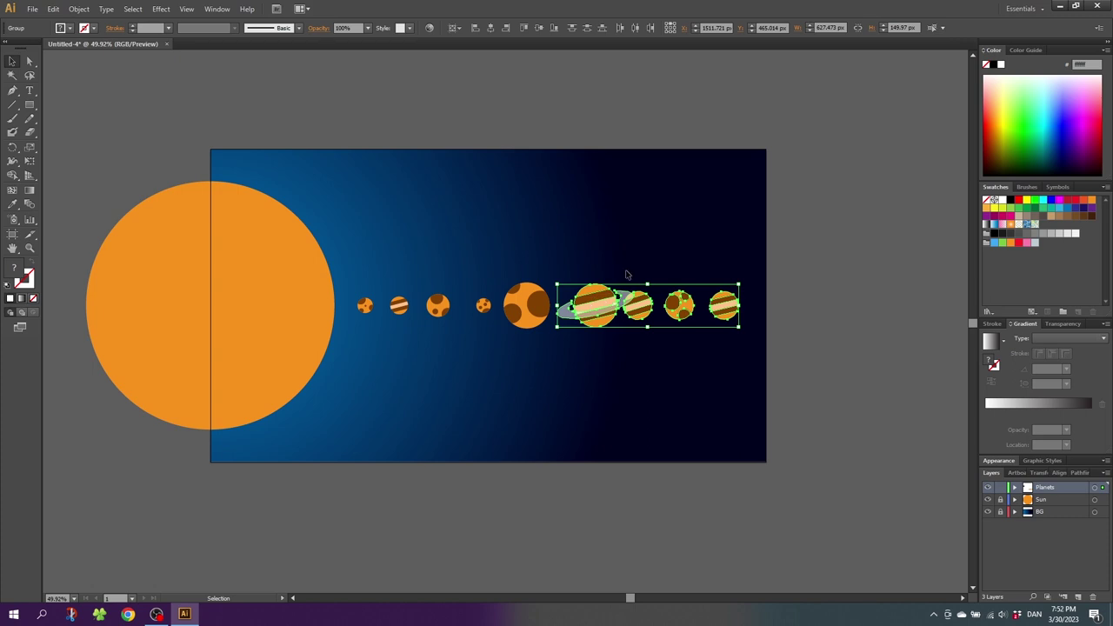
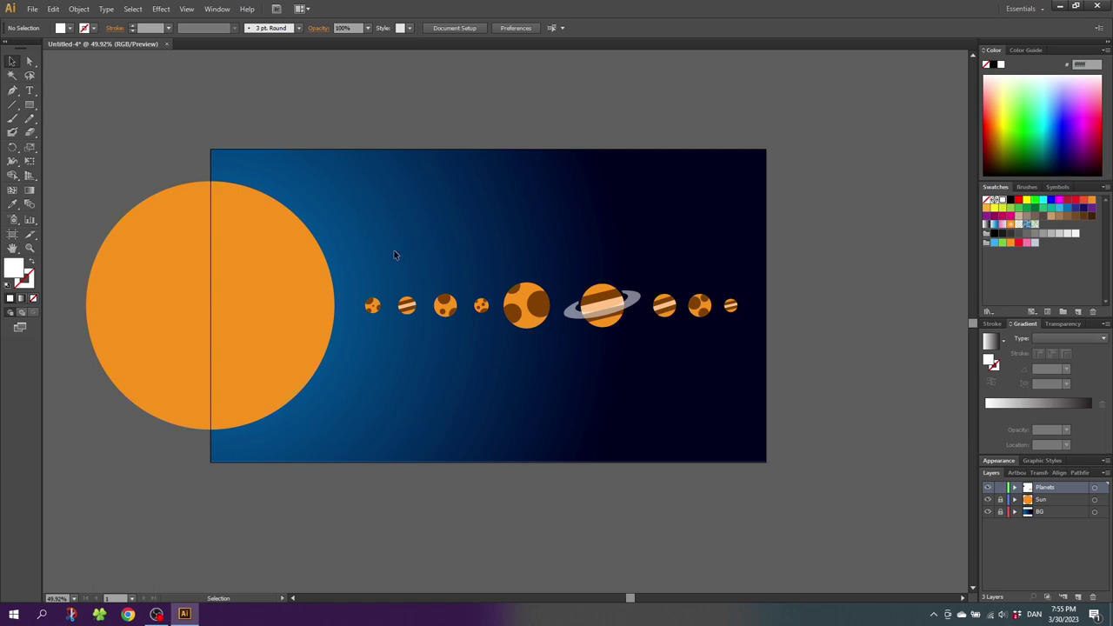
# Step: Recolour the first cratered planet with linked harmony colours to a muted tan, about 31° hue and 63% saturation for its craters
pyautogui.click(56, 9)
pyautogui.moveTo(109, 214)
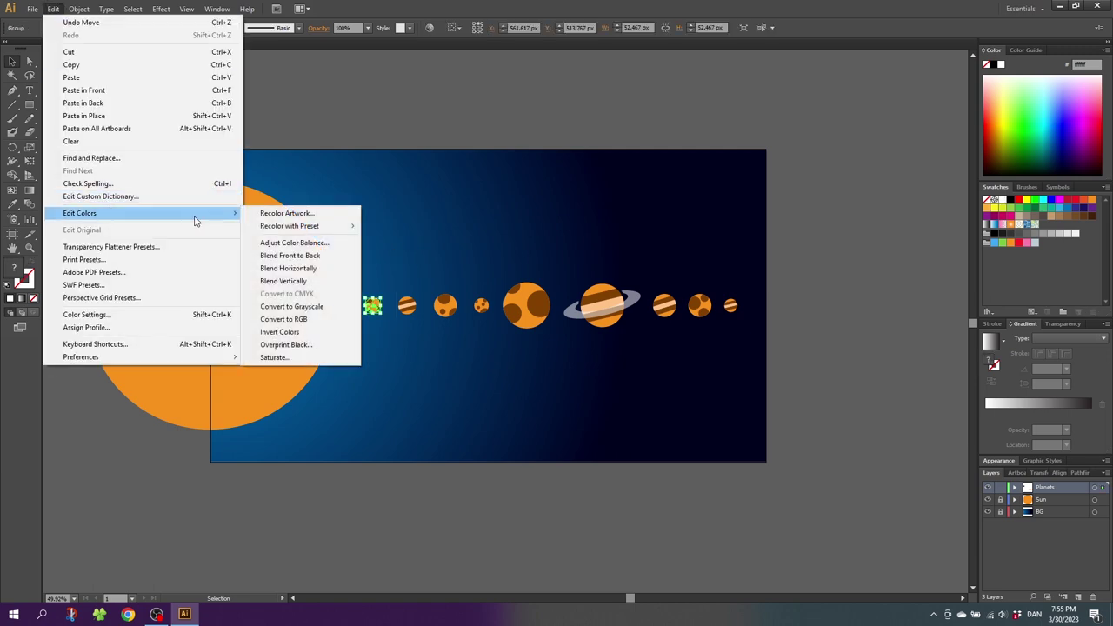
pyautogui.click(318, 215)
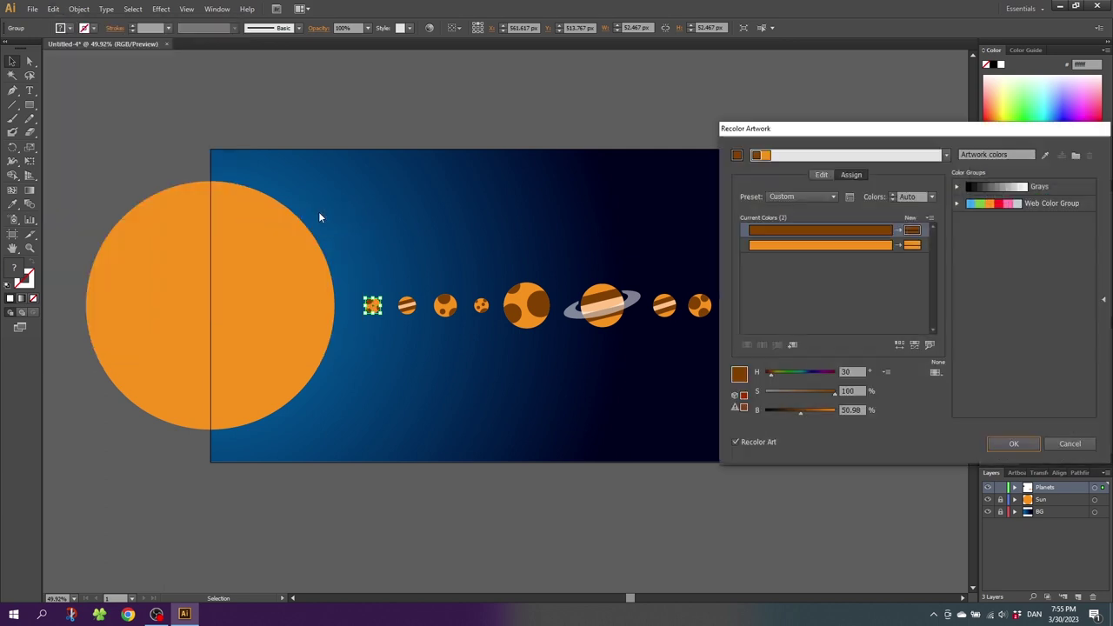
pyautogui.click(821, 176)
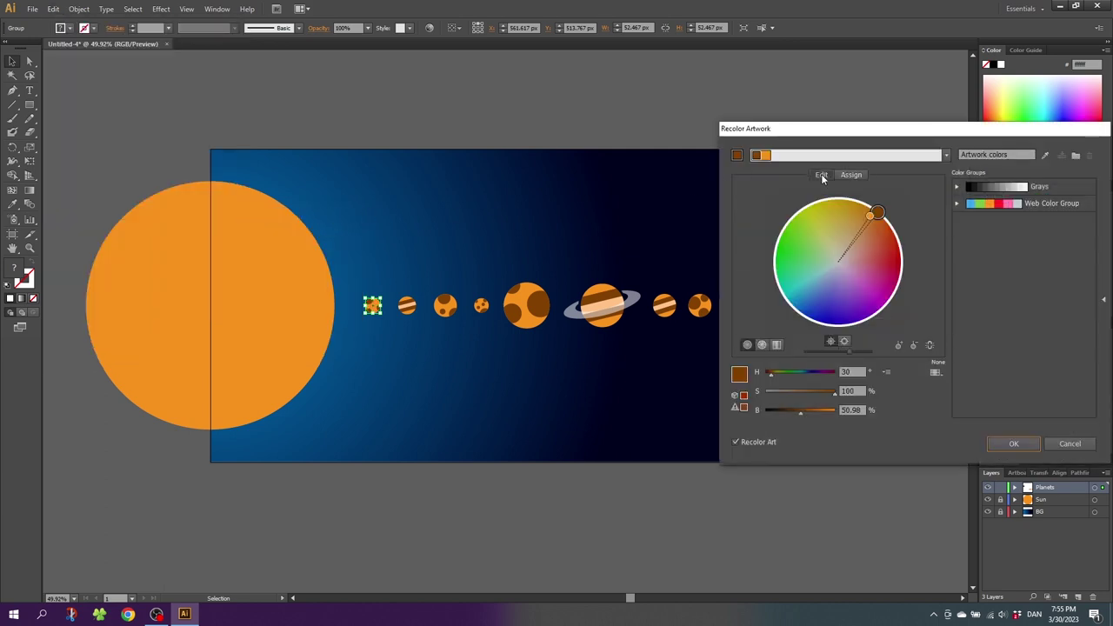
pyautogui.click(930, 345)
pyautogui.moveTo(883, 215); pyautogui.dragTo(860, 230)
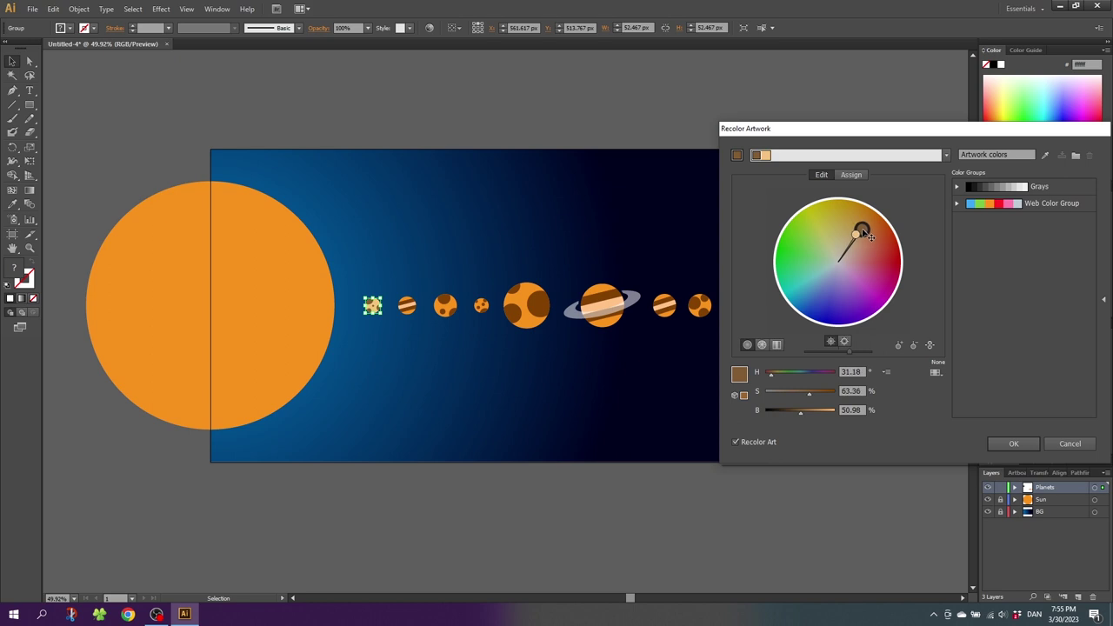
pyautogui.click(1013, 445)
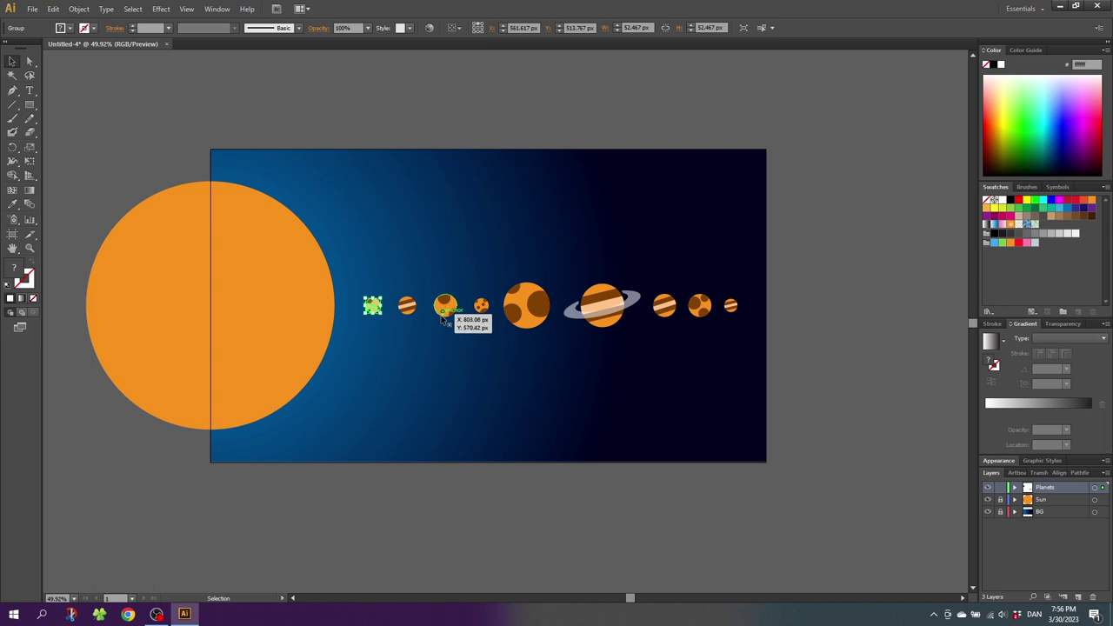
# Step: Recolour the second planet, the small striped one, in yellow tones
pyautogui.click(405, 304)
pyautogui.click(53, 8)
pyautogui.click(314, 209)
pyautogui.click(820, 175)
pyautogui.moveTo(867, 251); pyautogui.dragTo(840, 248)
pyautogui.click(1013, 444)
# Step: Recolour the fourth planet, the smallest cratered one, in red tones
pyautogui.click(481, 304)
pyautogui.click(53, 8)
pyautogui.click(314, 209)
pyautogui.click(820, 175)
pyautogui.moveTo(876, 213)
pyautogui.mouseDown()
pyautogui.moveTo(887, 230)
pyautogui.moveTo(795, 219)
pyautogui.mouseUp()
pyautogui.click(1013, 444)
# Step: Recolour the large fifth cratered planet in lime green tones
pyautogui.click(526, 304)
pyautogui.click(53, 9)
pyautogui.moveTo(99, 214)
pyautogui.click(314, 212)
pyautogui.click(821, 175)
pyautogui.click(1013, 444)
# Step: Recolour the ringed planet in softer, less saturated orange and brown tones
pyautogui.click(600, 304)
pyautogui.click(53, 9)
pyautogui.click(314, 212)
pyautogui.click(821, 175)
pyautogui.moveTo(861, 235)
pyautogui.mouseDown()
pyautogui.moveTo(836, 258)
pyautogui.moveTo(795, 259)
pyautogui.moveTo(849, 248)
pyautogui.moveTo(808, 317)
pyautogui.mouseUp()
pyautogui.click(1013, 444)
# Step: Recolour the seventh planet, the striped one after the ringed planet, in blue tones
pyautogui.click(663, 304)
pyautogui.click(53, 9)
pyautogui.click(313, 212)
pyautogui.click(821, 175)
pyautogui.click(1013, 444)
# Step: Recolour the eighth planet, the last cratered one, in turquoise tones
pyautogui.click(700, 304)
pyautogui.click(53, 9)
pyautogui.click(314, 212)
pyautogui.click(820, 175)
pyautogui.moveTo(857, 239); pyautogui.dragTo(789, 284)
pyautogui.click(1013, 444)
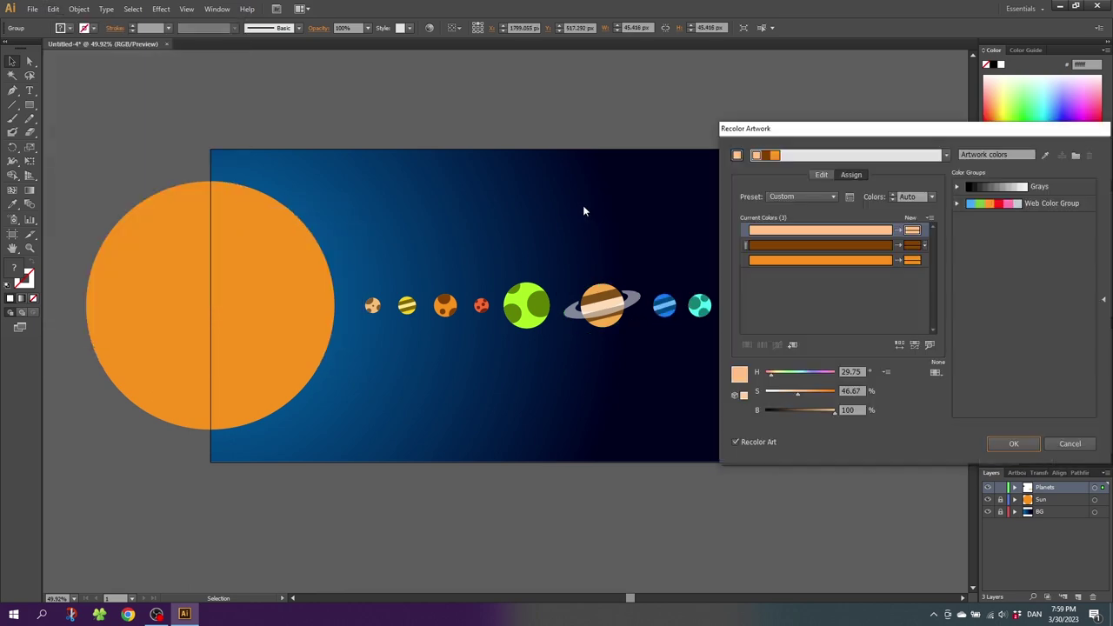
# Step: Recolour the ninth planet, the small striped one at the far end of the row, in blue tones
pyautogui.click(1012, 444)
pyautogui.click(53, 9)
pyautogui.click(314, 212)
pyautogui.click(1013, 445)
pyautogui.click(53, 9)
pyautogui.click(314, 212)
pyautogui.moveTo(899, 287); pyautogui.dragTo(887, 306)
pyautogui.click(1013, 444)
# Step: Recolour the seventh planet, the striped one after the ringed planet, in purple tones
pyautogui.click(664, 304)
pyautogui.click(53, 9)
pyautogui.click(314, 212)
pyautogui.click(1013, 444)
pyautogui.click(786, 261)
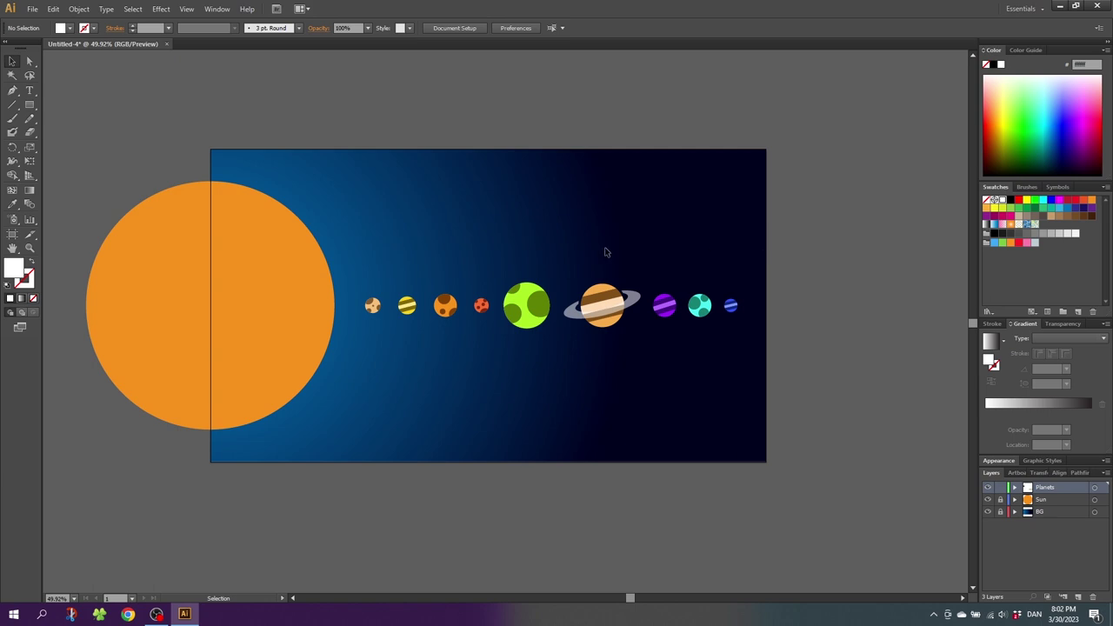
# Step: Ungroup the third planet and recolour it with a light blue body and green craters
pyautogui.moveTo(467, 264); pyautogui.dragTo(429, 352)
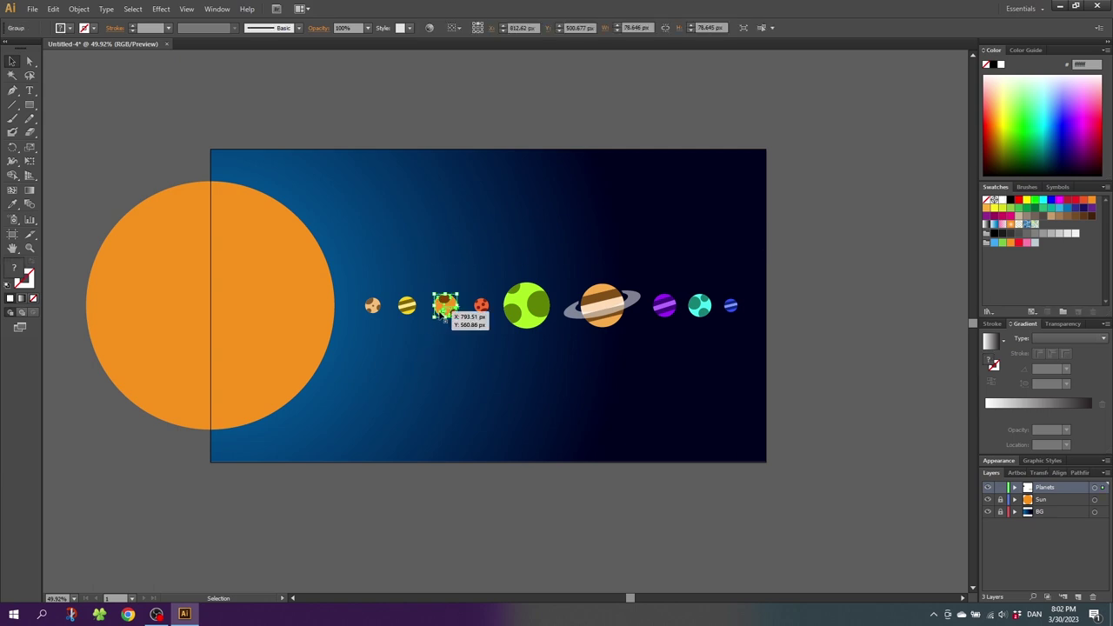
pyautogui.rightClick(443, 307)
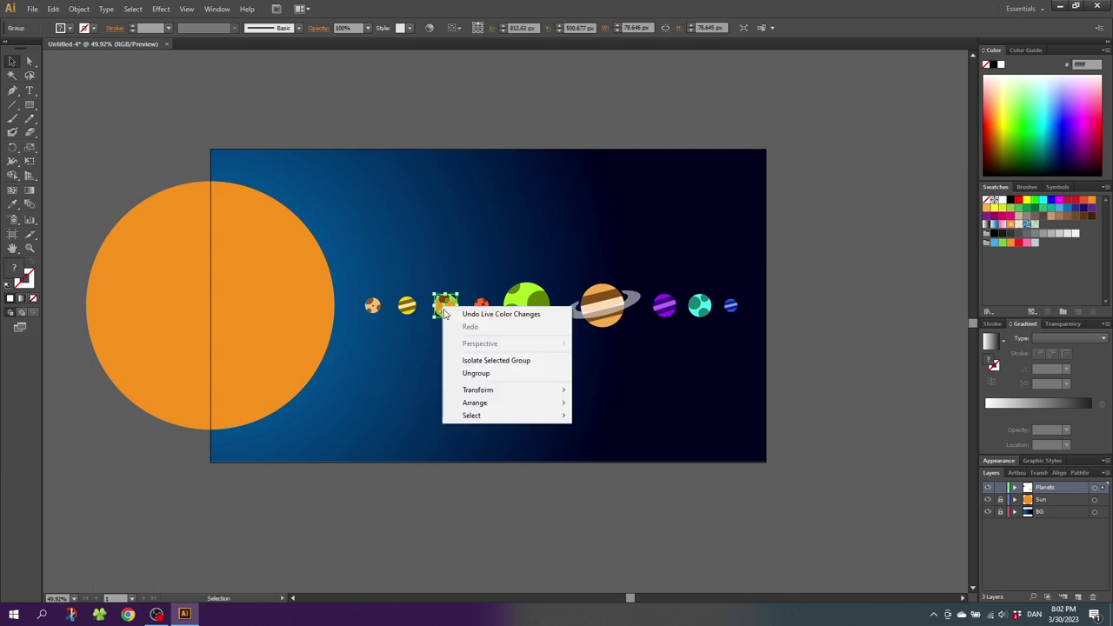
pyautogui.click(475, 373)
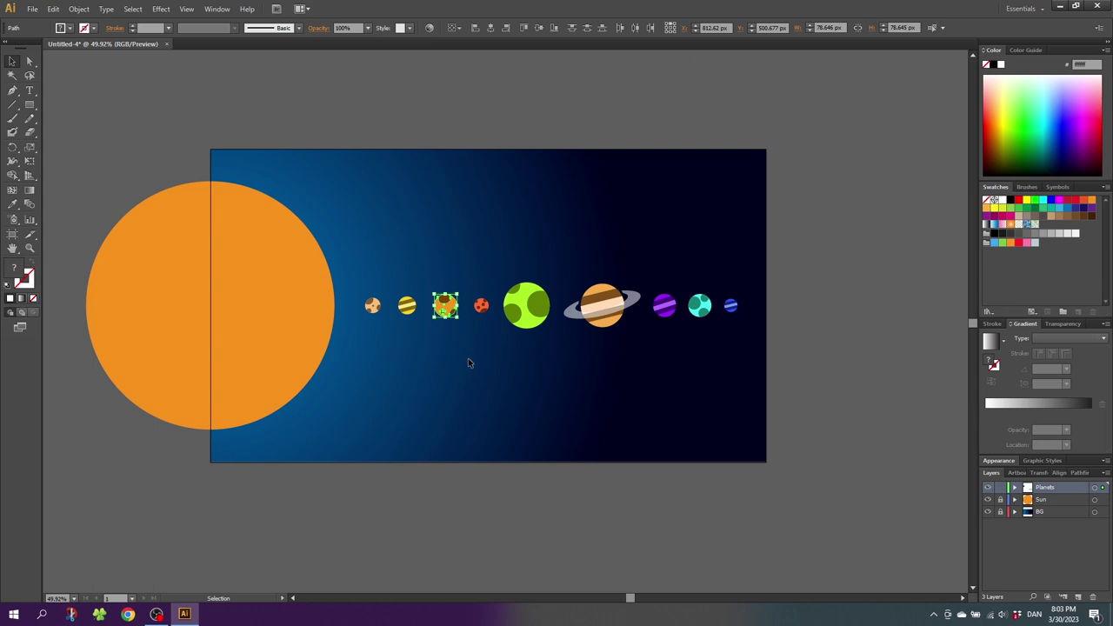
pyautogui.click(449, 310)
pyautogui.click(1044, 213)
pyautogui.click(445, 300)
pyautogui.click(1040, 207)
pyautogui.click(604, 234)
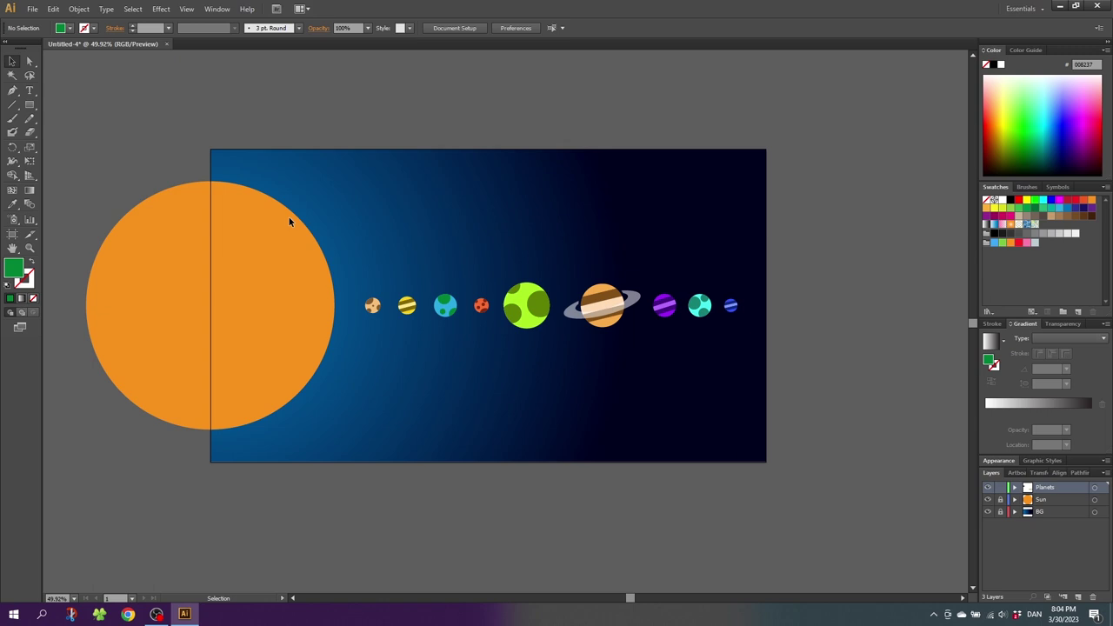
# Step: Unlock the Sun layer, paste a copy of the sun directly behind it and enlarge the copy from its centre to about 958 px
pyautogui.click(1000, 499)
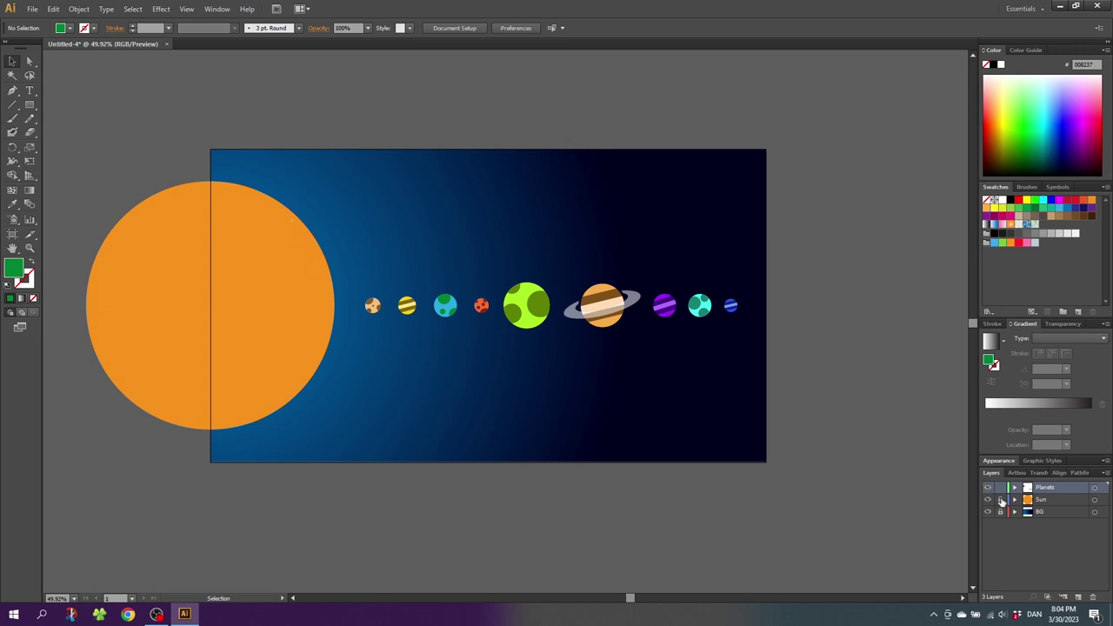
pyautogui.click(231, 281)
pyautogui.click(54, 9)
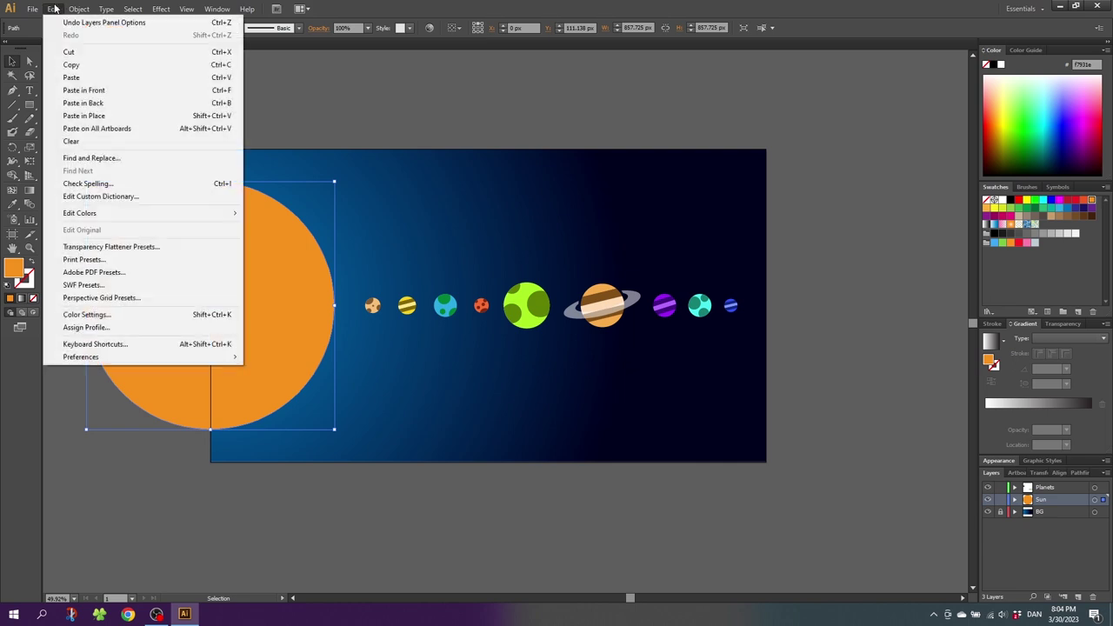
pyautogui.click(70, 64)
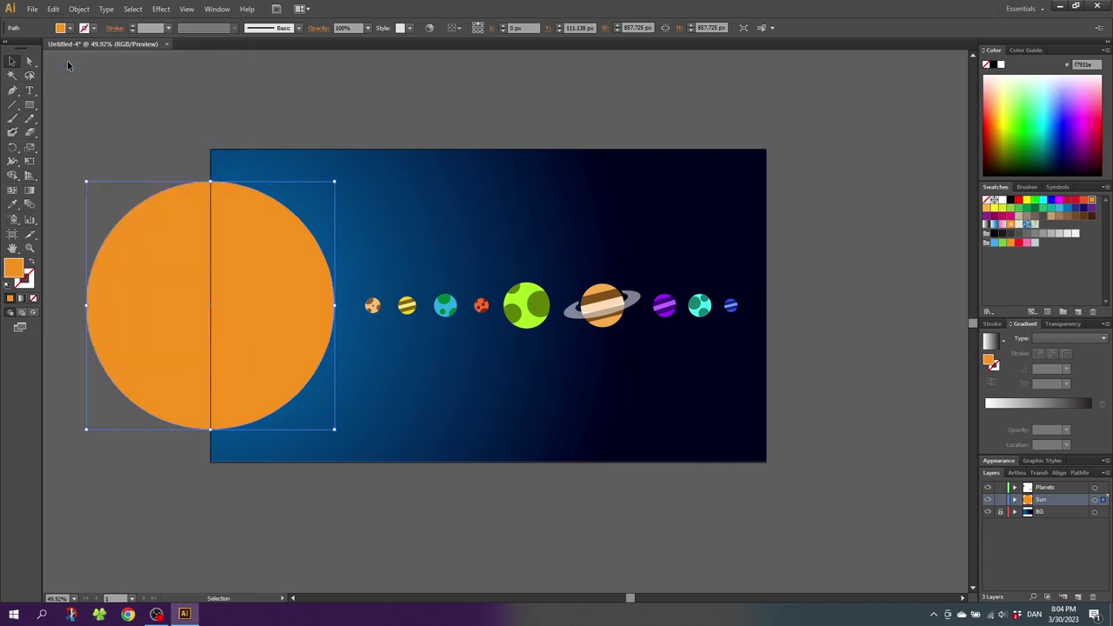
pyautogui.click(53, 9)
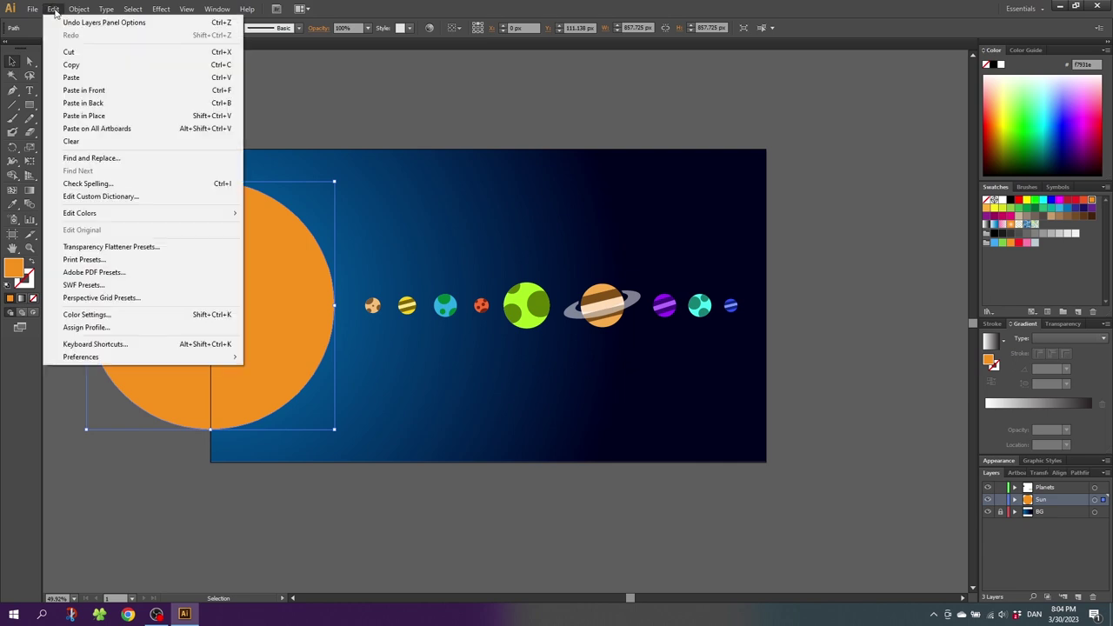
pyautogui.click(83, 103)
pyautogui.moveTo(338, 183); pyautogui.dragTo(352, 165)
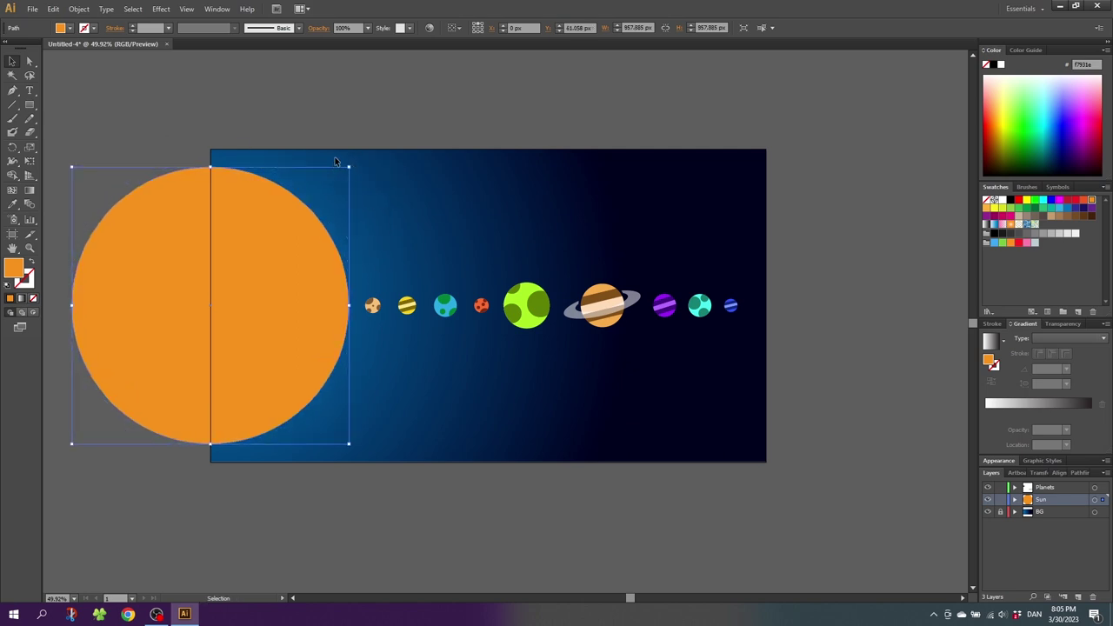
# Step: Set the opacity of the enlarged sun copy to 50% to form a halo
pyautogui.click(368, 28)
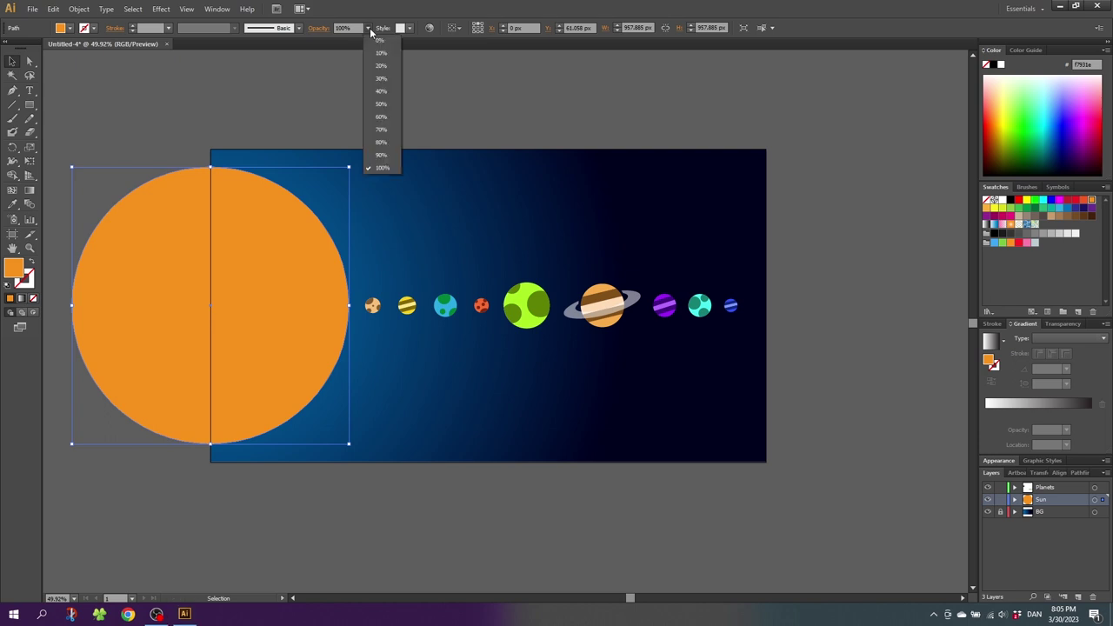
pyautogui.click(389, 105)
pyautogui.click(390, 105)
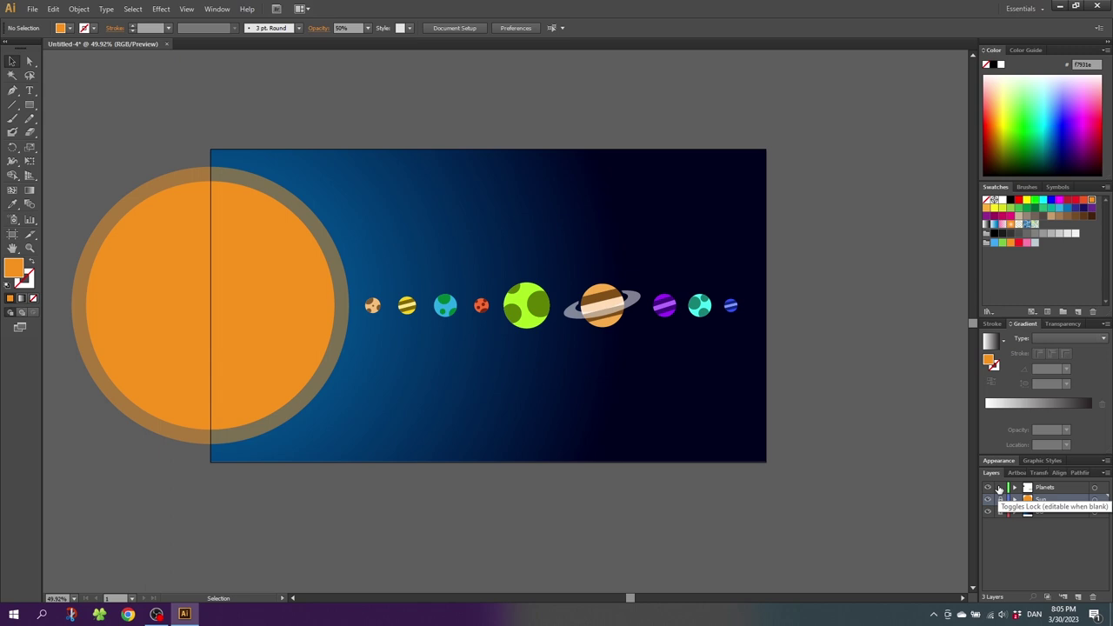
# Step: Create a new layer named Stars above the Planets layer
pyautogui.click(1048, 488)
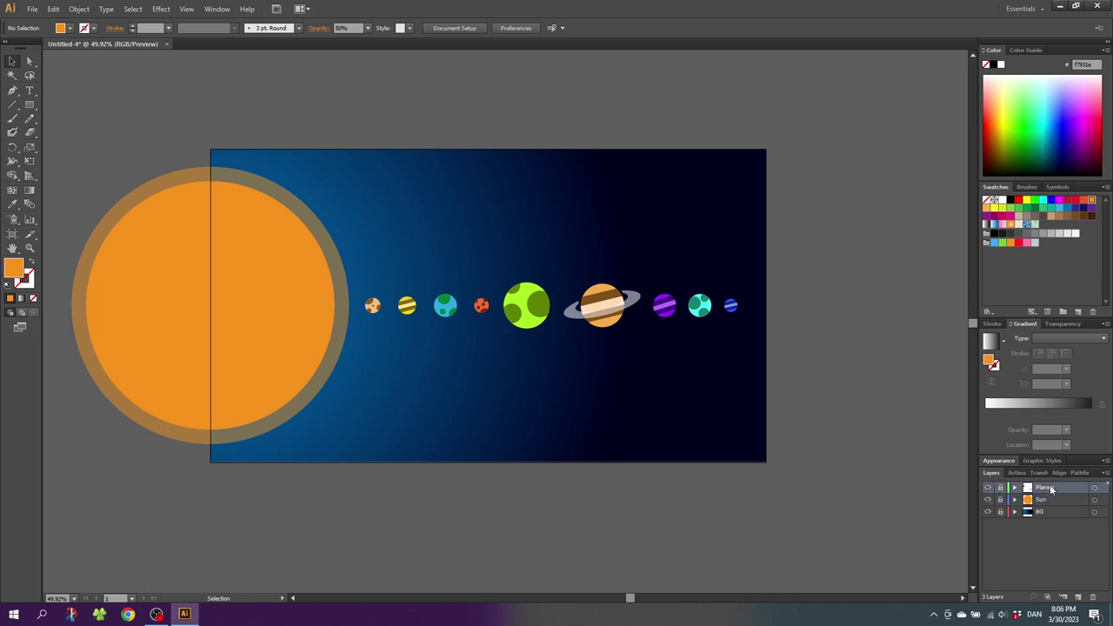
pyautogui.click(1078, 597)
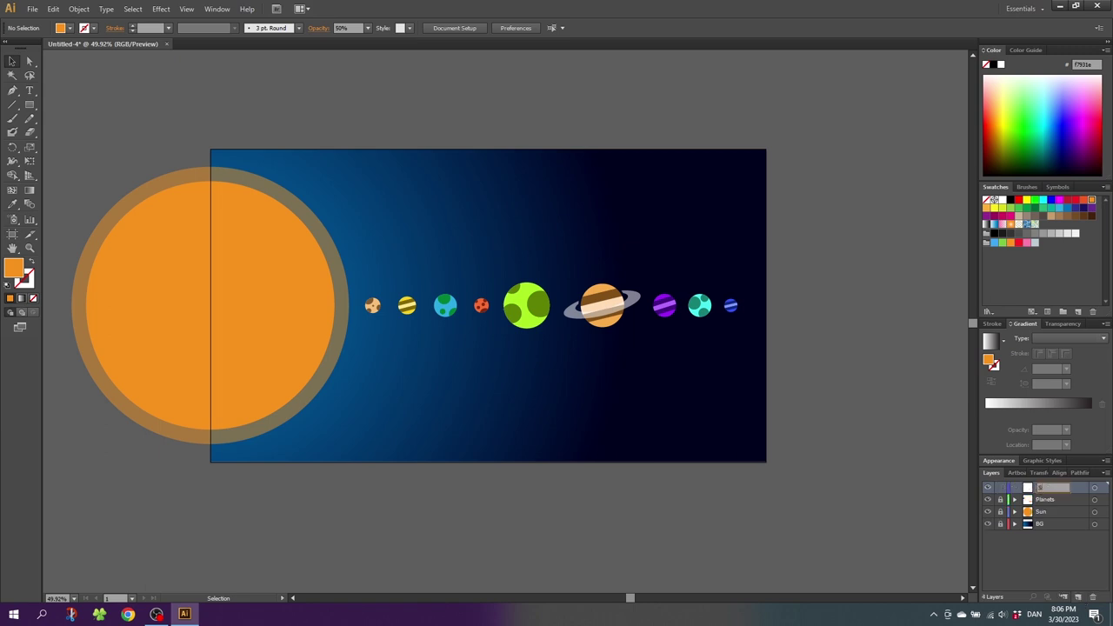
pyautogui.press('Return')
# Step: Draw a small circle in the empty sky above the planets, sized 15 by 15 px with a white fill
pyautogui.moveTo(31, 105); pyautogui.dragTo(63, 132)
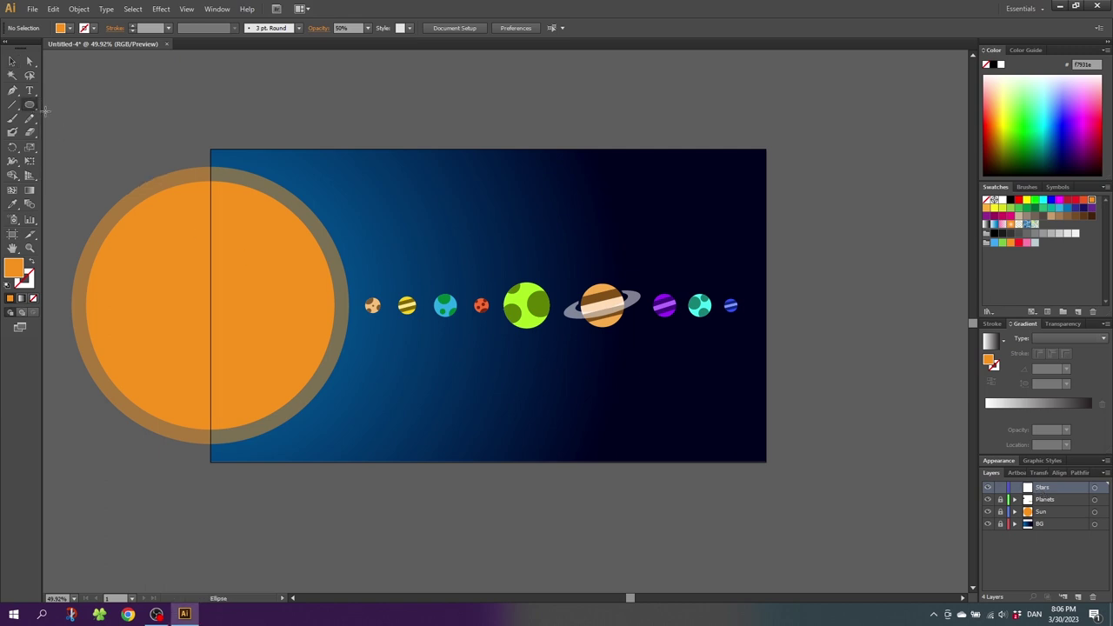
pyautogui.moveTo(451, 183); pyautogui.dragTo(466, 197)
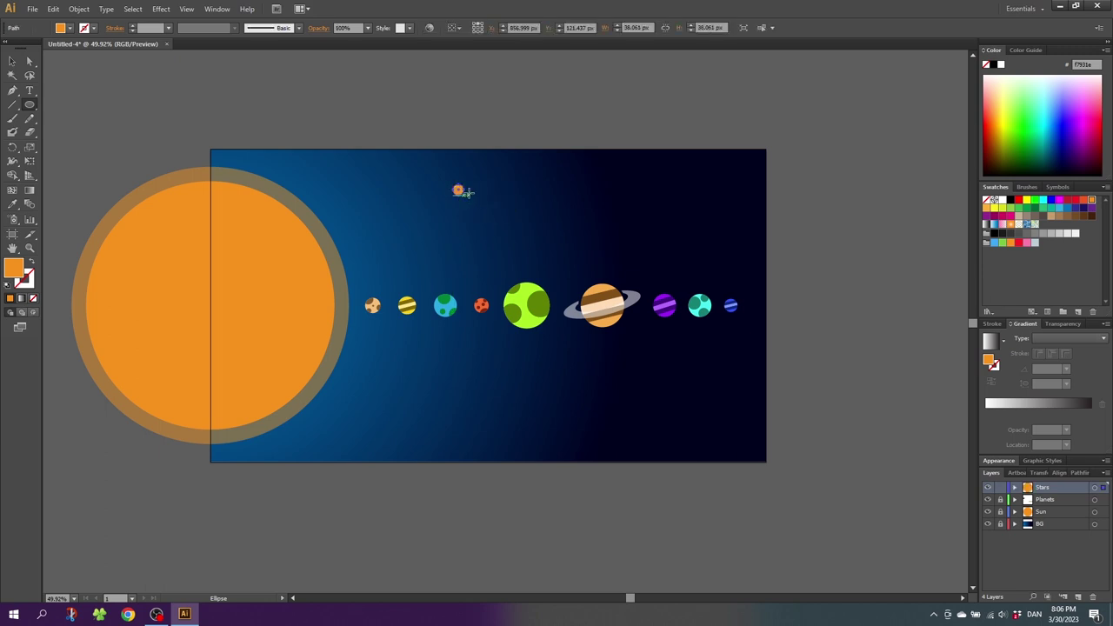
pyautogui.click(666, 28)
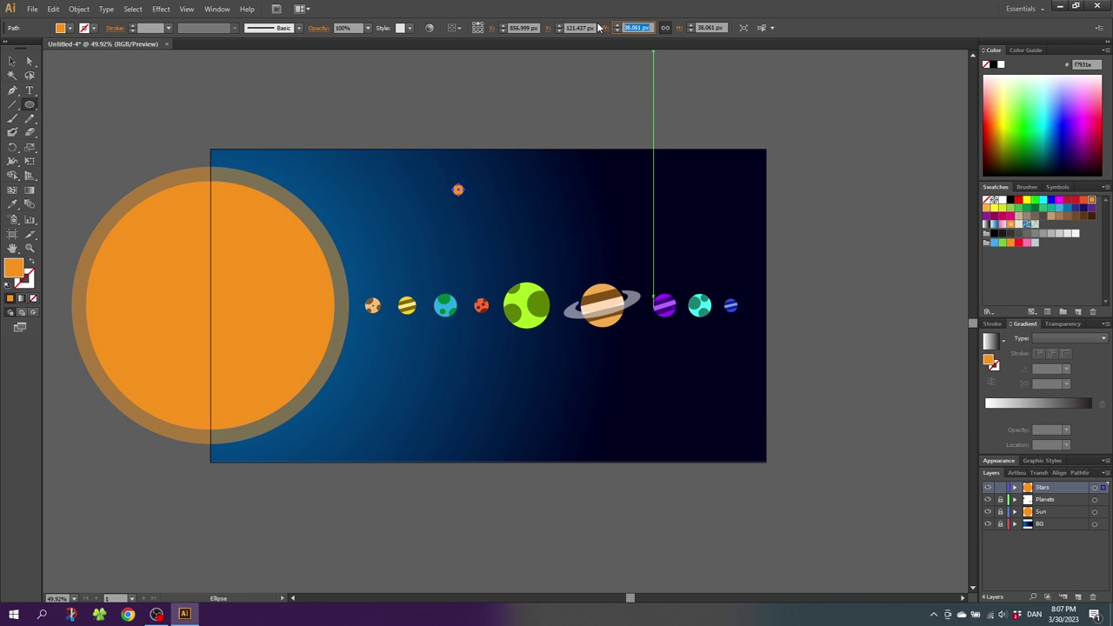
pyautogui.write('15')
pyautogui.press('Return')
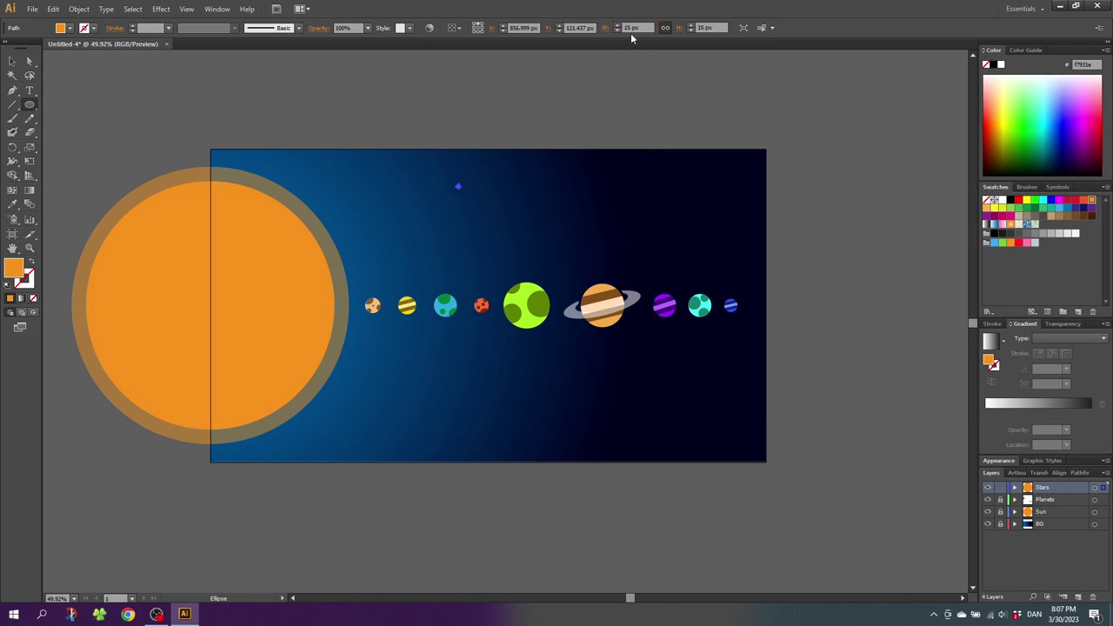
pyautogui.click(1000, 200)
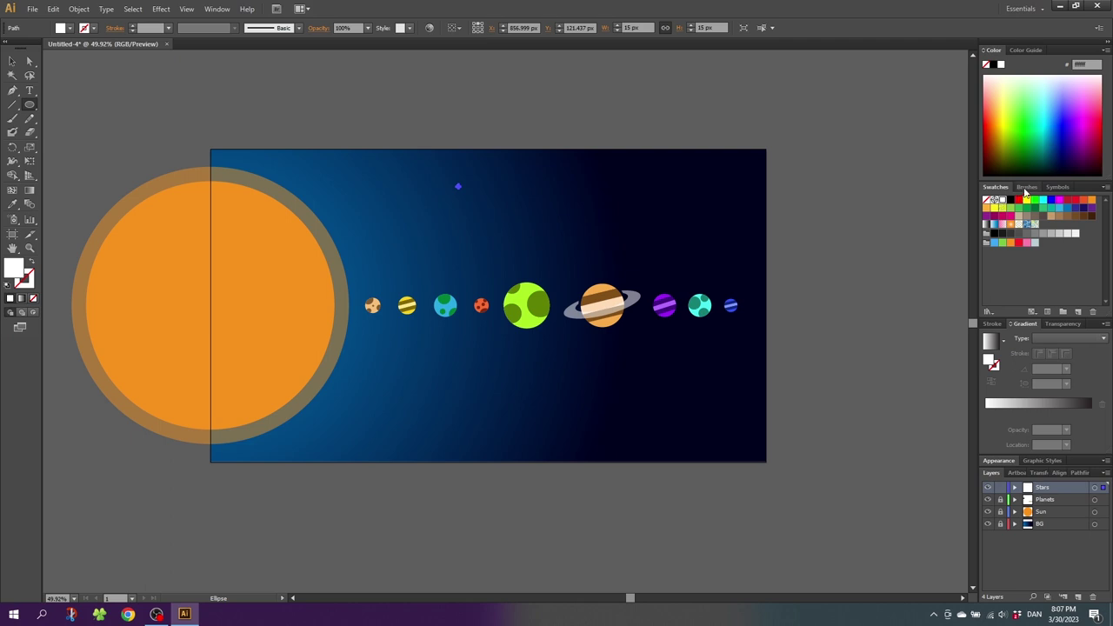
# Step: Start a new Scatter Brush from the selected white circle
pyautogui.click(1027, 187)
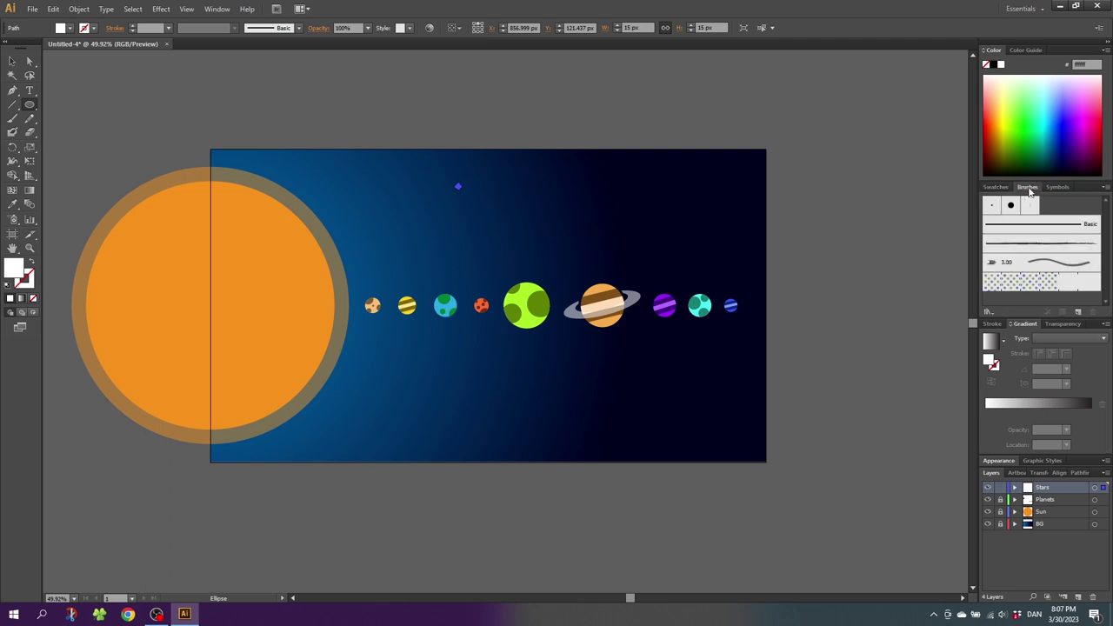
pyautogui.click(1105, 187)
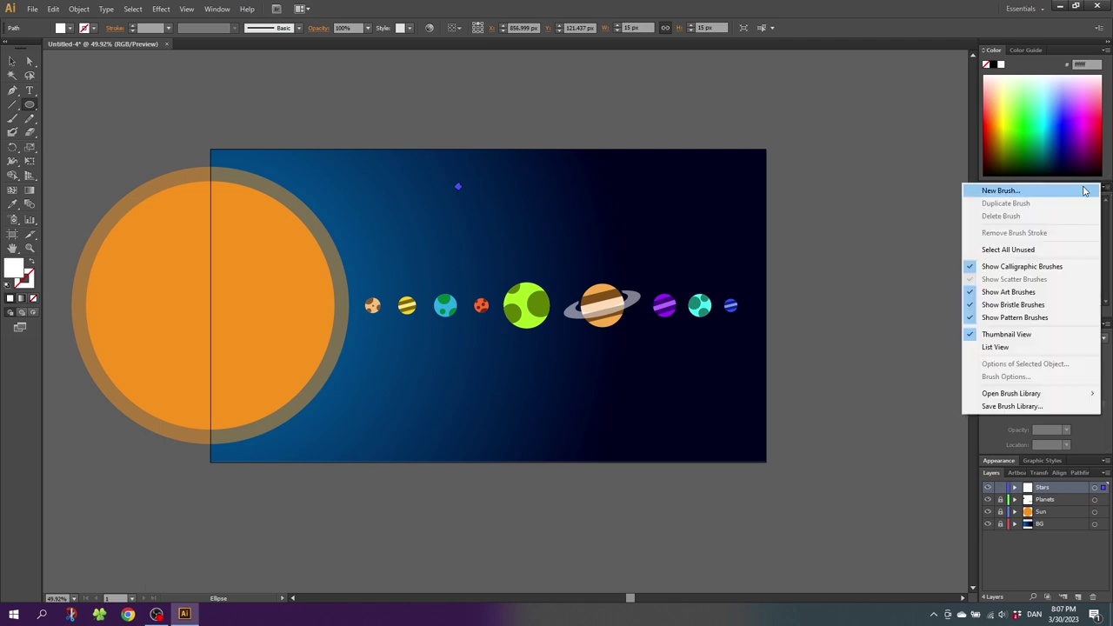
pyautogui.click(1013, 193)
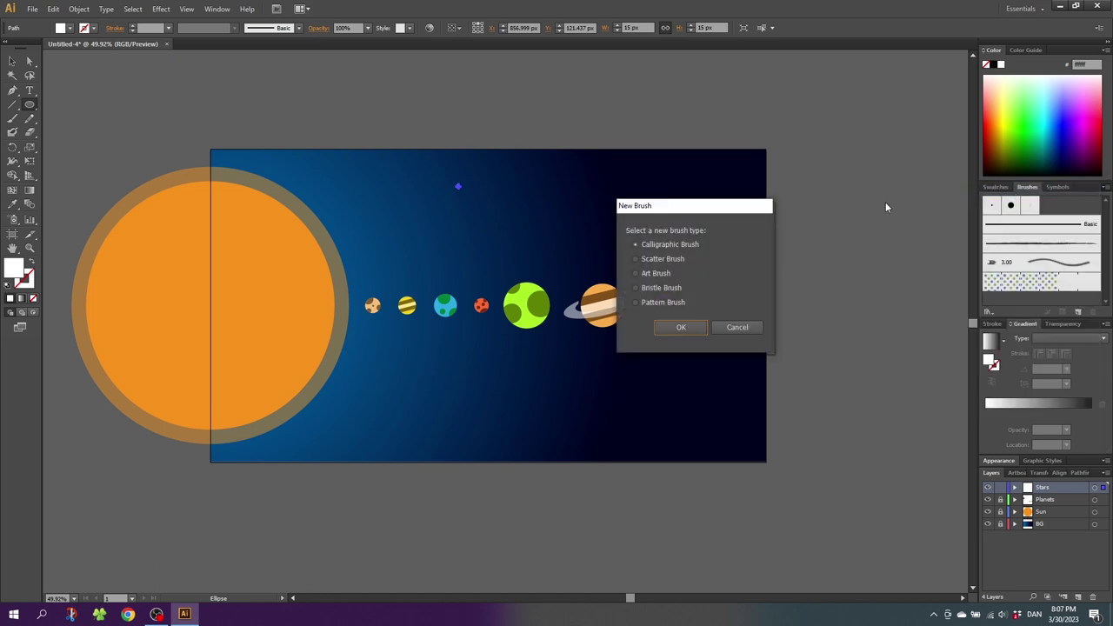
pyautogui.click(635, 259)
pyautogui.click(681, 327)
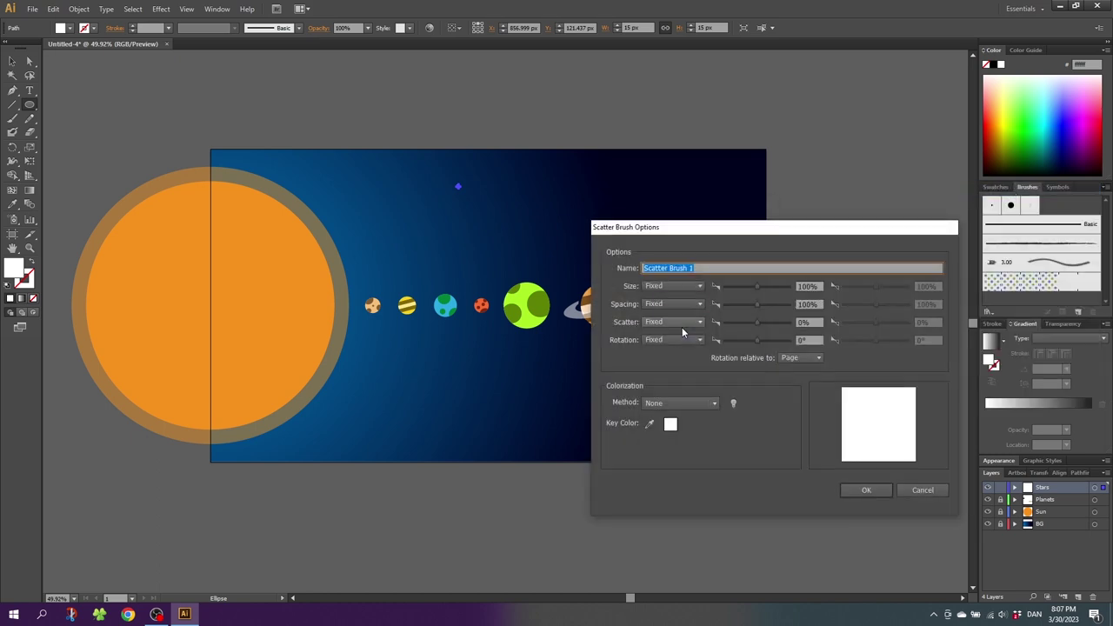
# Step: Set the scatter brush's Size, Spacing, Scatter and Rotation to Random
pyautogui.click(699, 286)
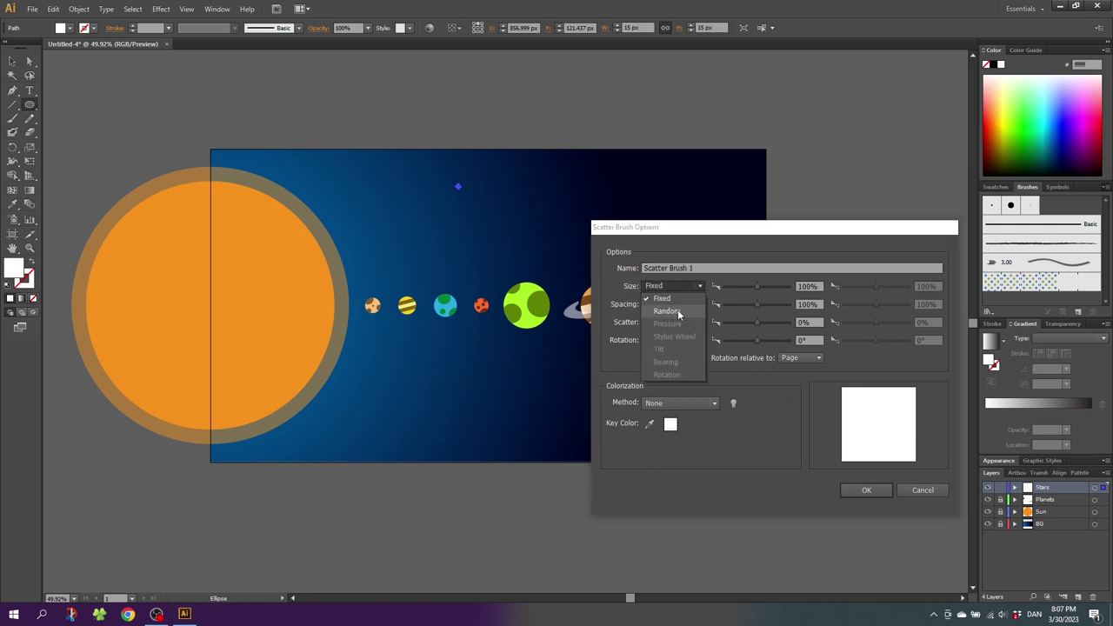
pyautogui.click(679, 310)
pyautogui.click(678, 304)
pyautogui.click(678, 329)
pyautogui.click(678, 322)
pyautogui.click(674, 346)
pyautogui.click(670, 340)
pyautogui.click(675, 364)
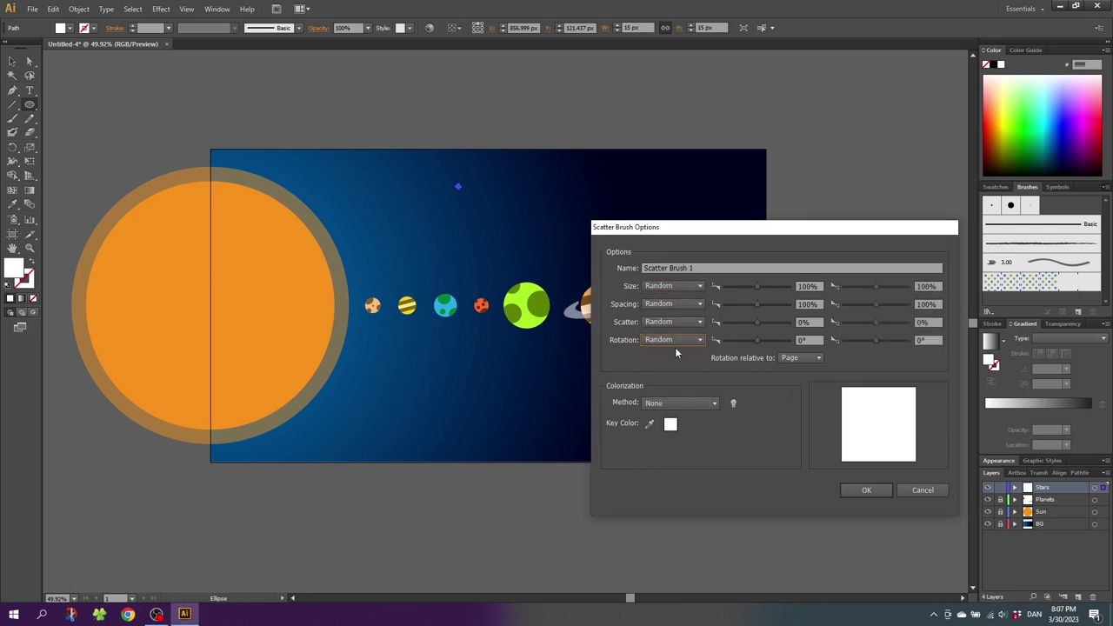
# Step: Set the brush minimums to 47% size, 10% spacing and -1000% scatter, and raise the spacing and scatter maximums to their upper limits
pyautogui.moveTo(757, 286); pyautogui.dragTo(716, 322)
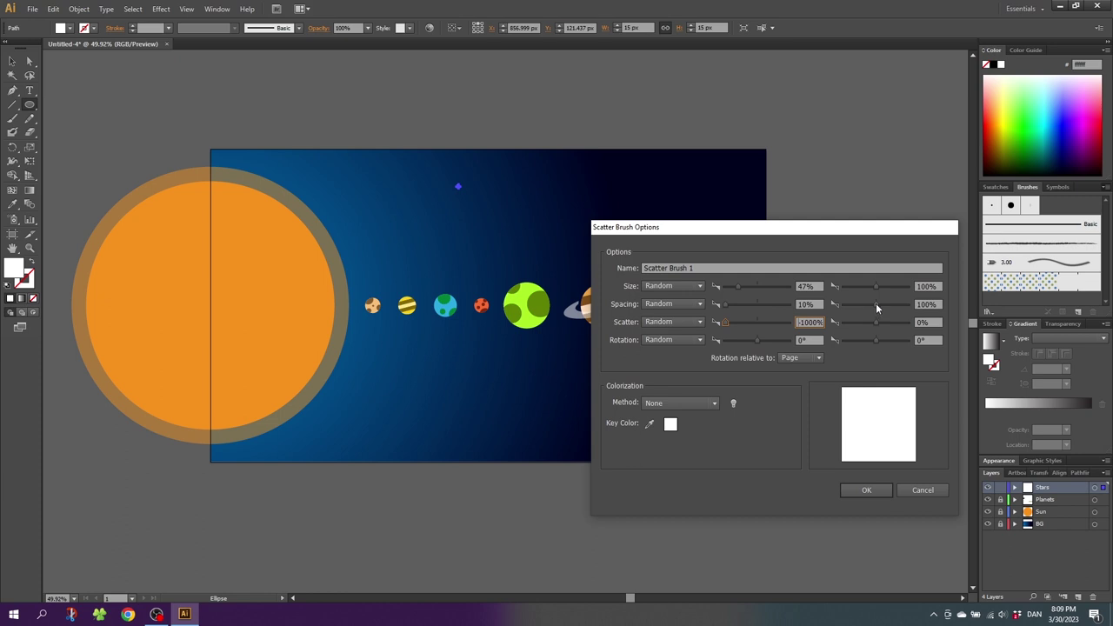
pyautogui.moveTo(875, 302); pyautogui.dragTo(946, 303)
pyautogui.moveTo(875, 321); pyautogui.dragTo(925, 322)
pyautogui.click(866, 490)
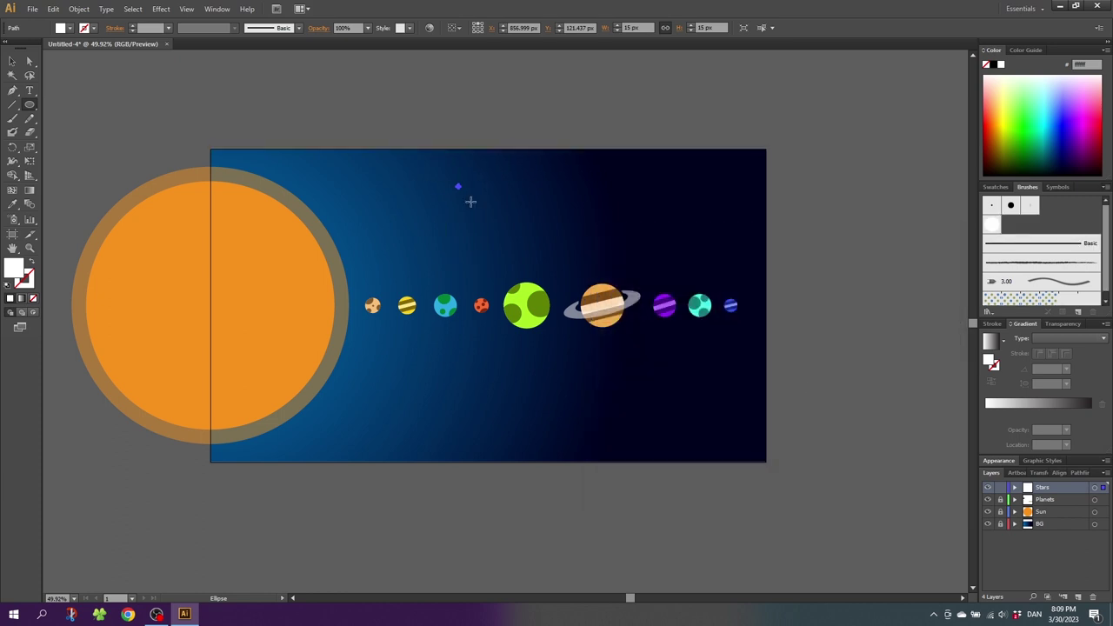
# Step: Delete the source circle and paint several diagonal Scatter Brush 1 strokes to spread stars across the whole scene
pyautogui.press('Delete')
pyautogui.click(13, 120)
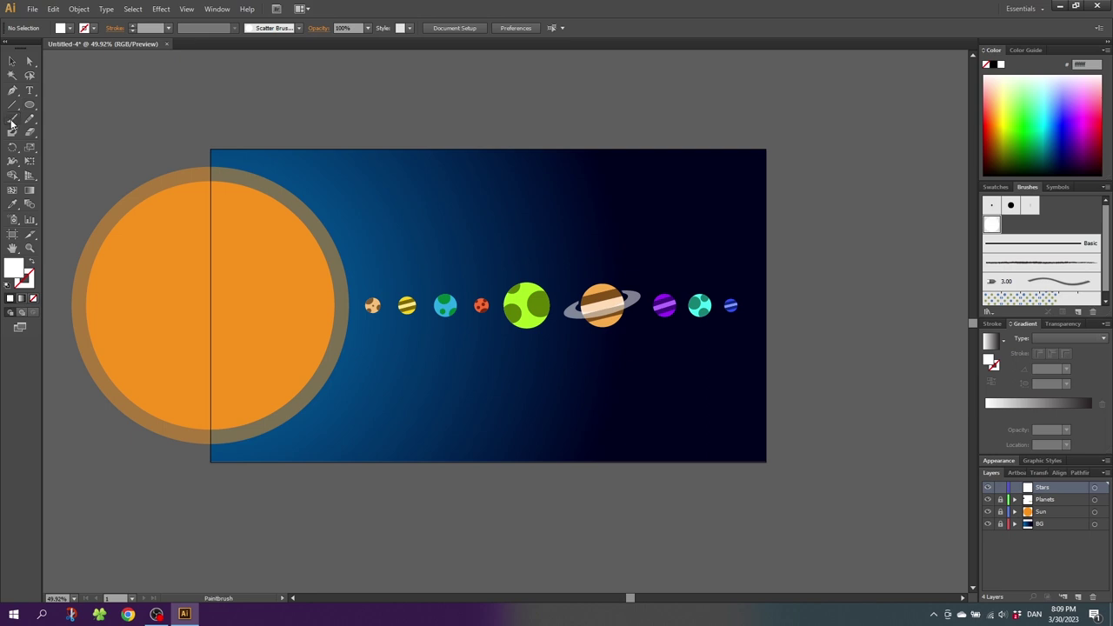
pyautogui.click(992, 225)
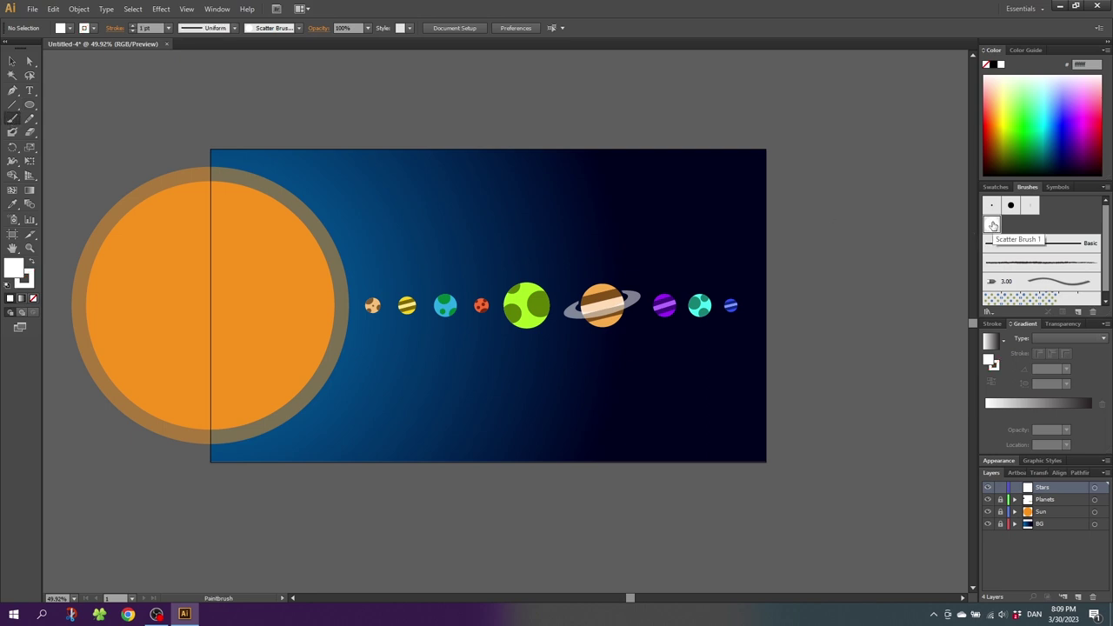
pyautogui.moveTo(587, 106); pyautogui.dragTo(870, 273)
pyautogui.moveTo(755, 248)
pyautogui.mouseDown()
pyautogui.moveTo(327, 191)
pyautogui.moveTo(603, 526)
pyautogui.moveTo(684, 534)
pyautogui.moveTo(148, 365)
pyautogui.moveTo(576, 502)
pyautogui.mouseUp()
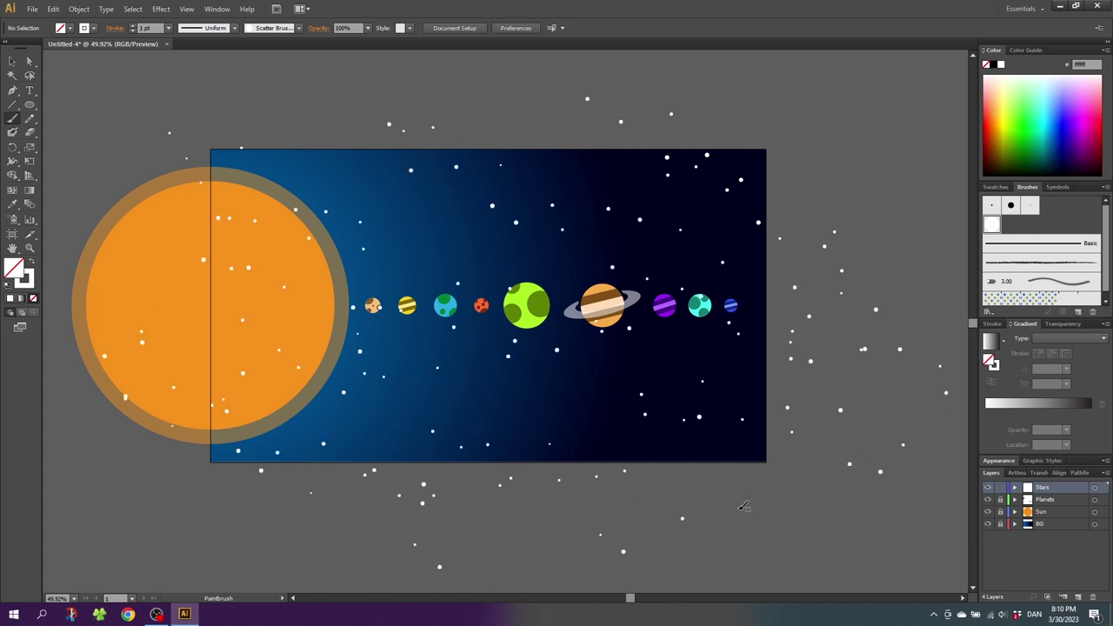
# Step: Move the Stars layer between the Sun and BG layers and set all star strokes to 50% opacity
pyautogui.moveTo(1044, 490); pyautogui.dragTo(1046, 520)
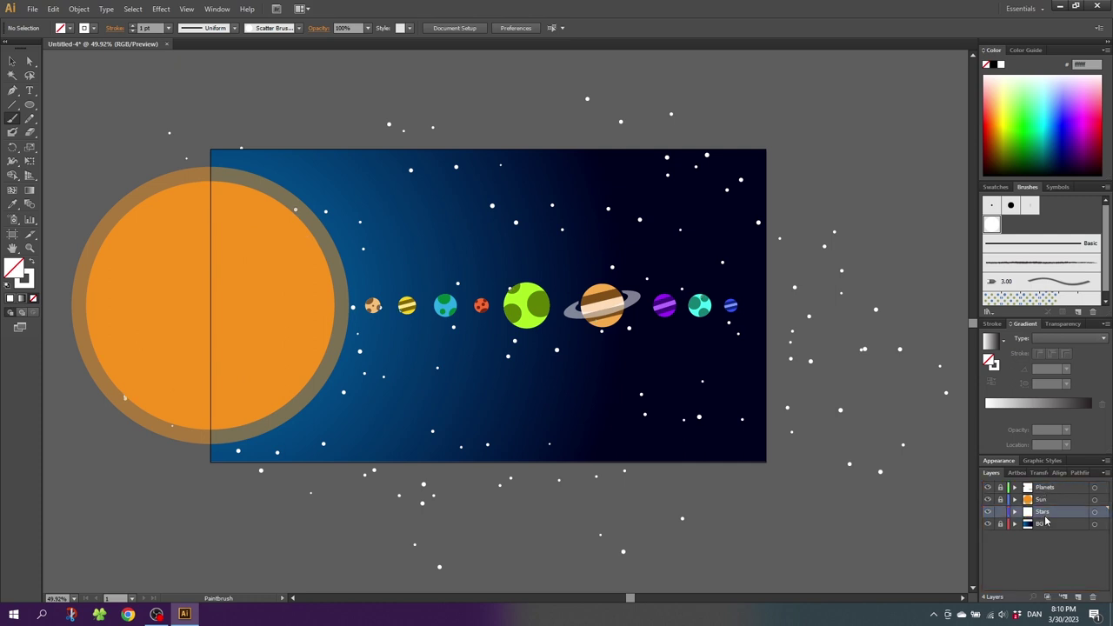
pyautogui.click(16, 62)
pyautogui.hscroll(2, 914, 545)
pyautogui.scroll(-1, 914, 545)
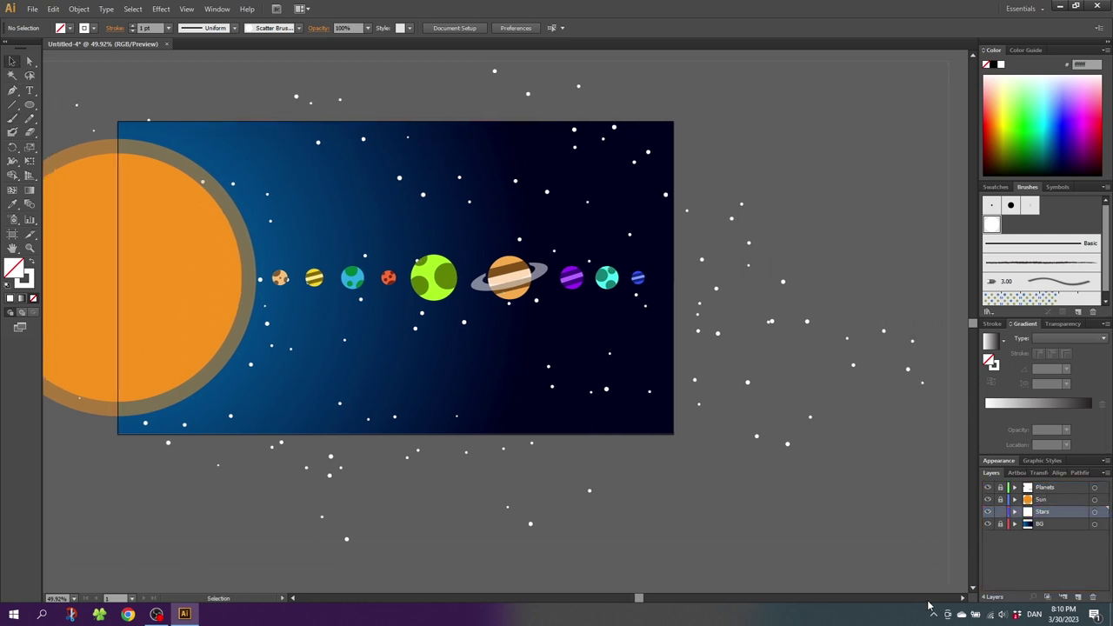
pyautogui.scroll(-3, 944, 493)
pyautogui.click(944, 501)
pyautogui.scroll(3, 944, 501)
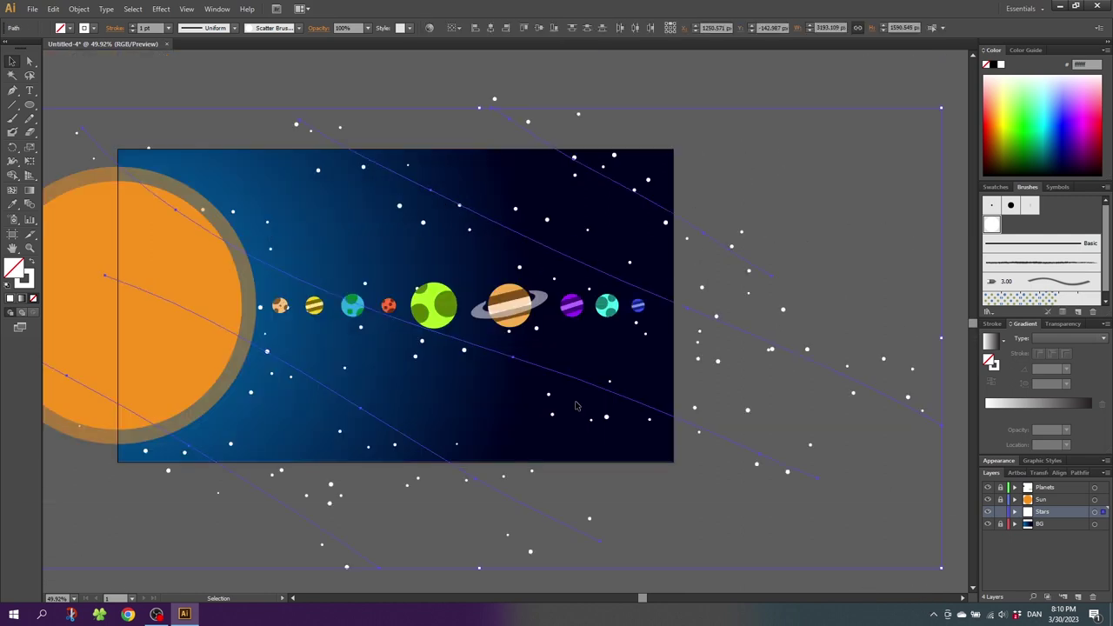
pyautogui.click(368, 27)
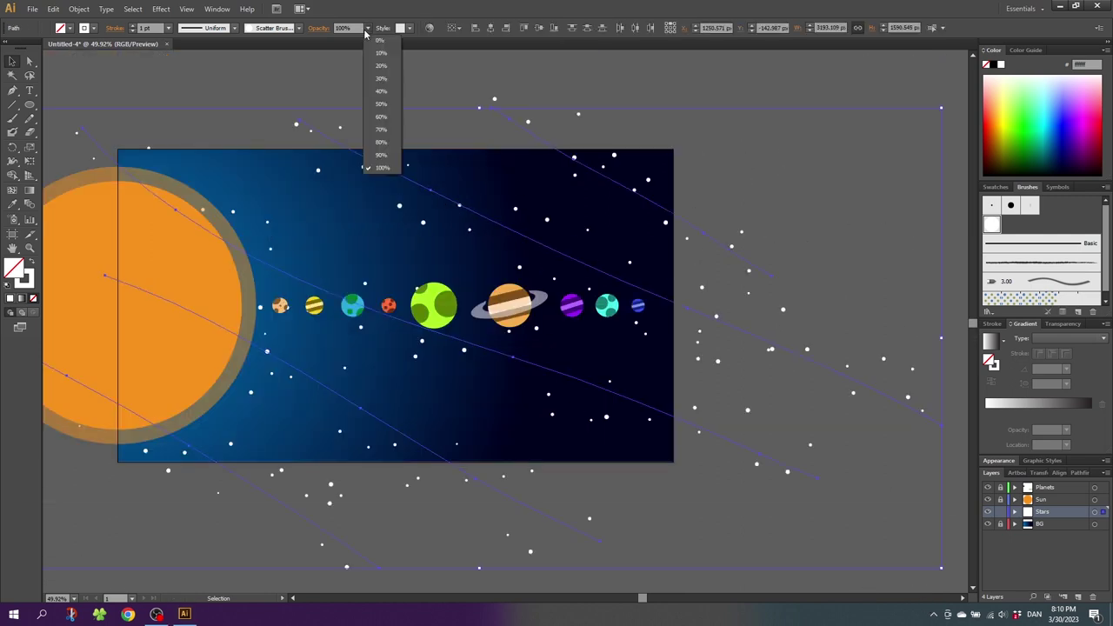
pyautogui.click(391, 104)
pyautogui.click(370, 93)
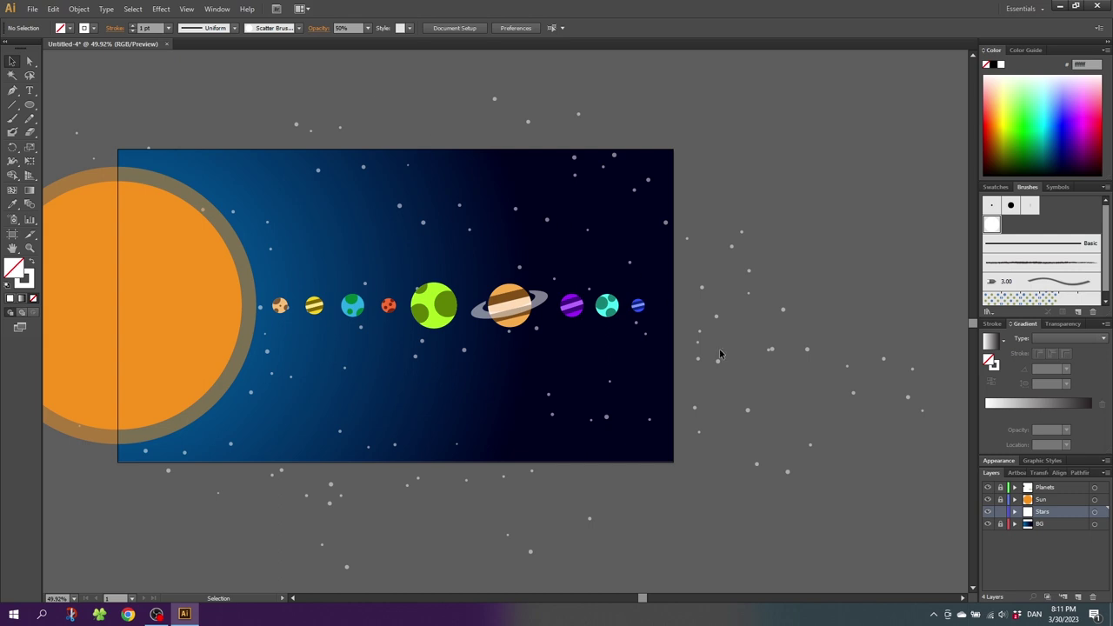
# Step: Create a new layer above the Planets layer and name it Rings
pyautogui.click(1058, 489)
pyautogui.click(1079, 599)
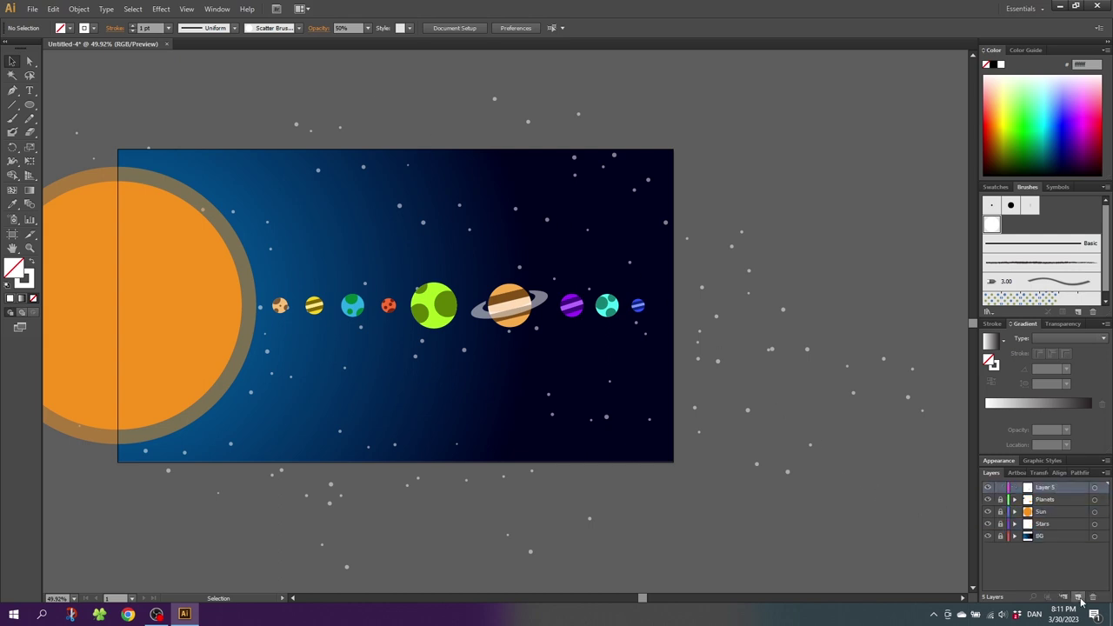
pyautogui.doubleClick(1044, 489)
pyautogui.write('Rings')
pyautogui.press('Return')
# Step: Draw a circle about 1133 px wide from the sun's centre out to the first planet, with a 2 pt stroke
pyautogui.click(29, 248)
pyautogui.keyDown('alt'); pyautogui.click(405, 312); pyautogui.keyUp('alt')
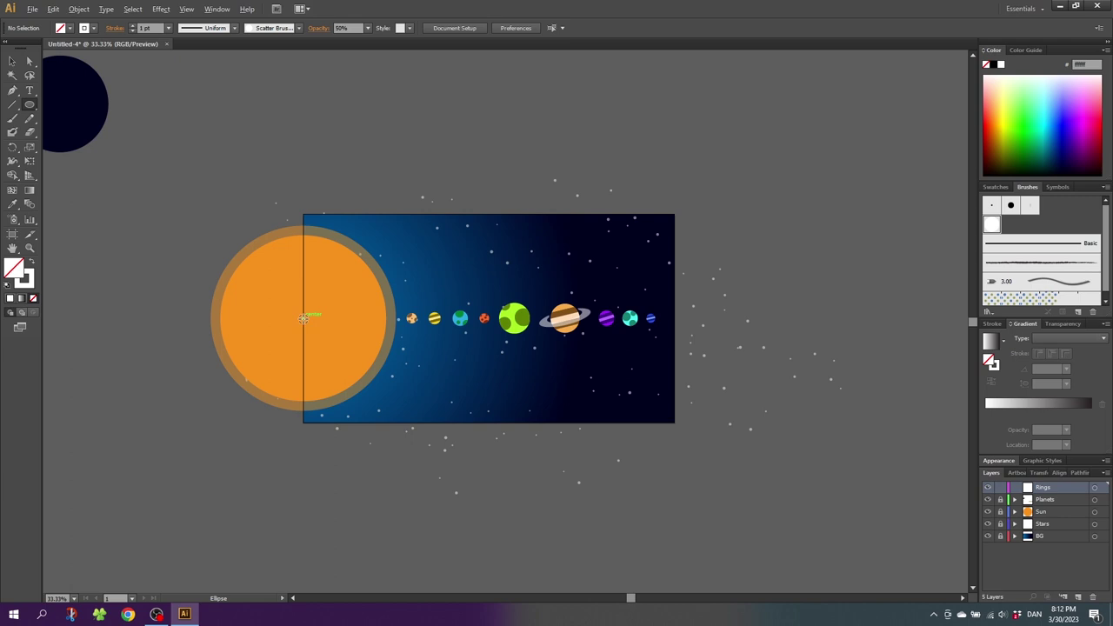
pyautogui.moveTo(303, 319); pyautogui.dragTo(413, 319)
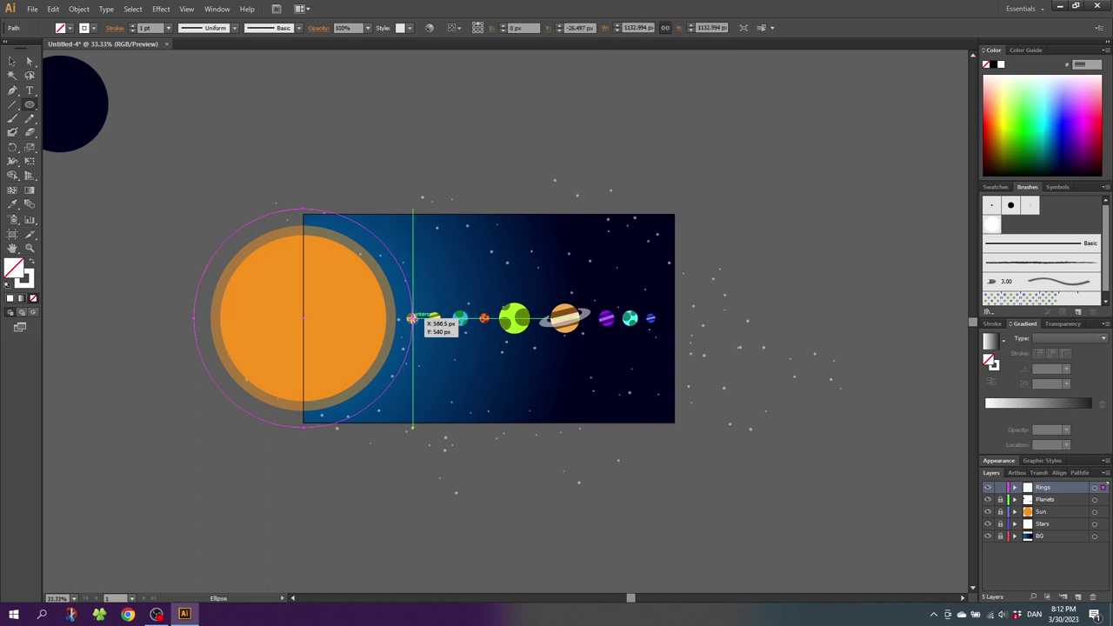
pyautogui.click(135, 26)
pyautogui.click(135, 26)
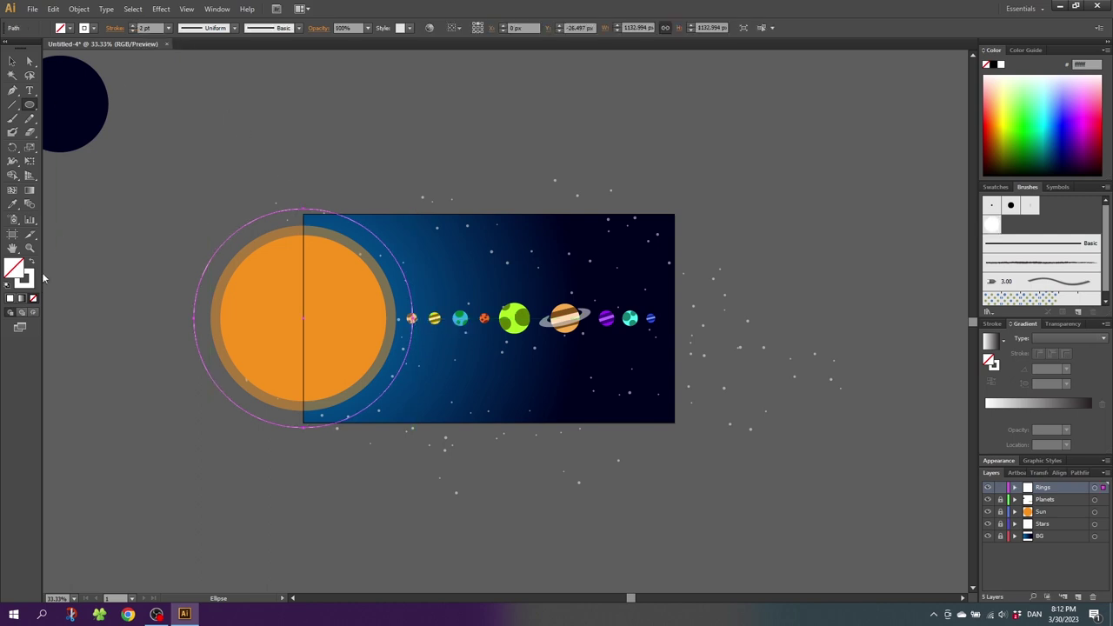
# Step: Make the ring's stroke a dashed line with a 30 pt dash and a 30 pt gap
pyautogui.click(114, 30)
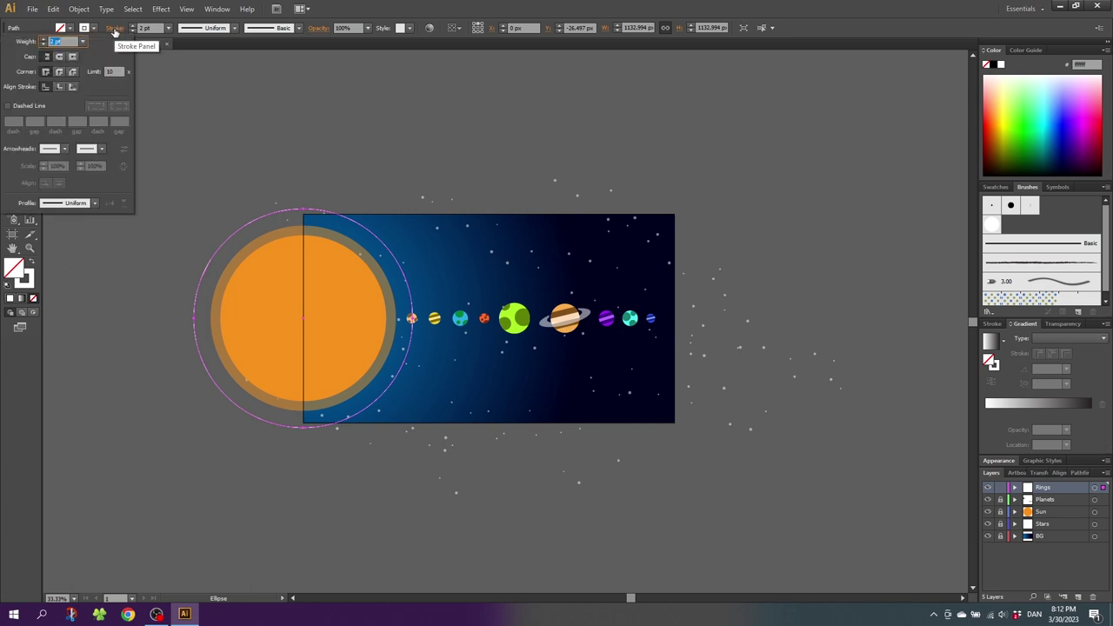
pyautogui.click(8, 106)
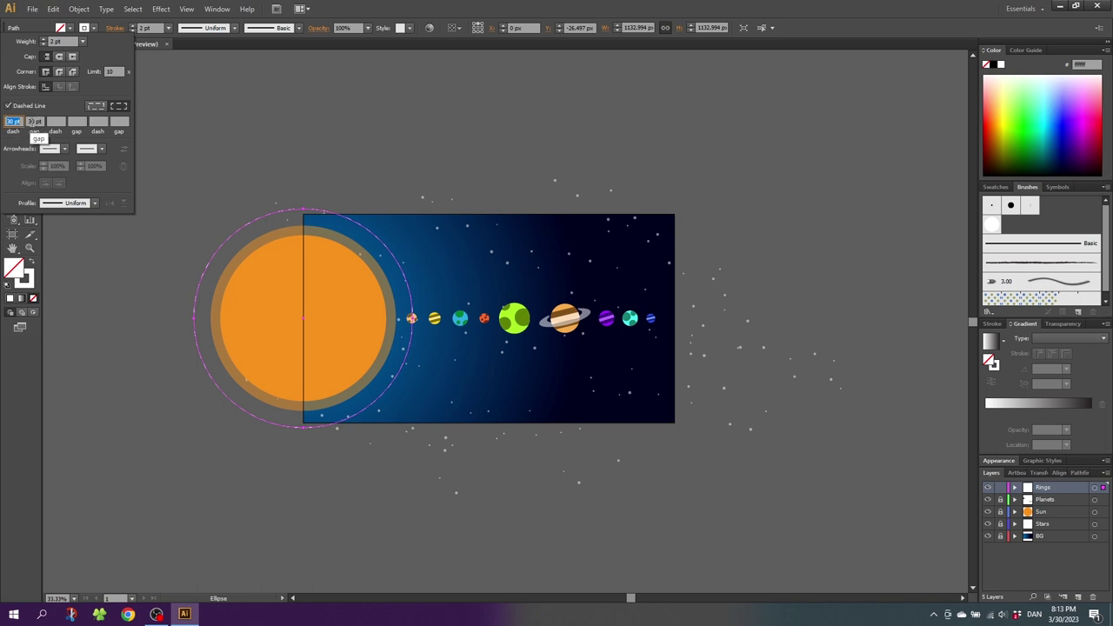
pyautogui.press('Return')
pyautogui.click(12, 61)
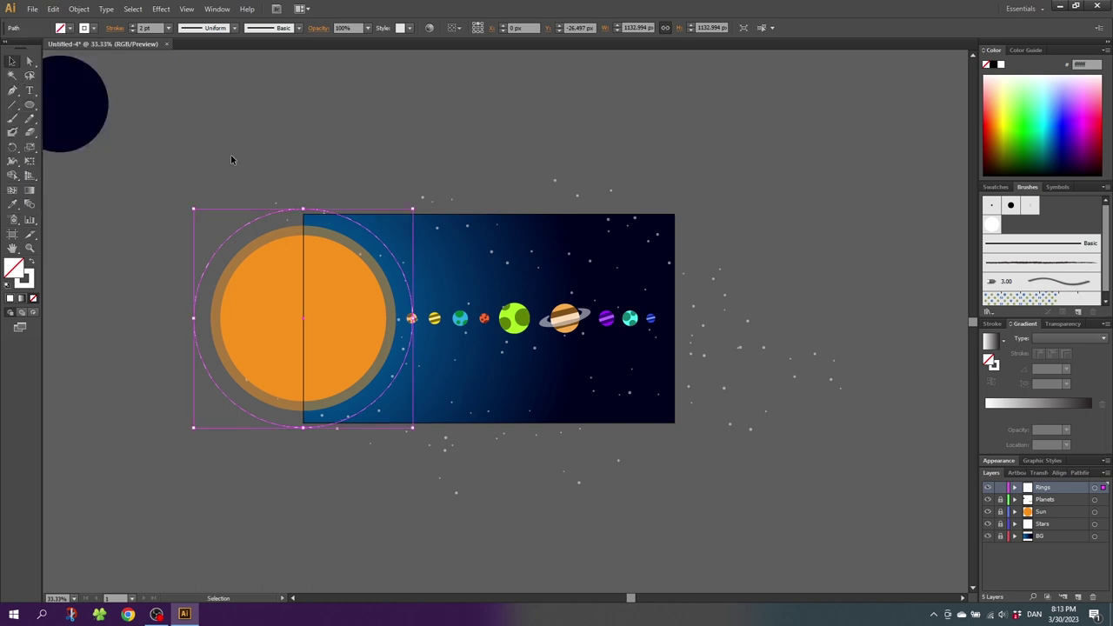
# Step: Paste a copy of the ring in front and scale it from the centre to about 1358 px, reaching the second planet
pyautogui.click(270, 162)
pyautogui.click(286, 211)
pyautogui.click(53, 9)
pyautogui.click(65, 64)
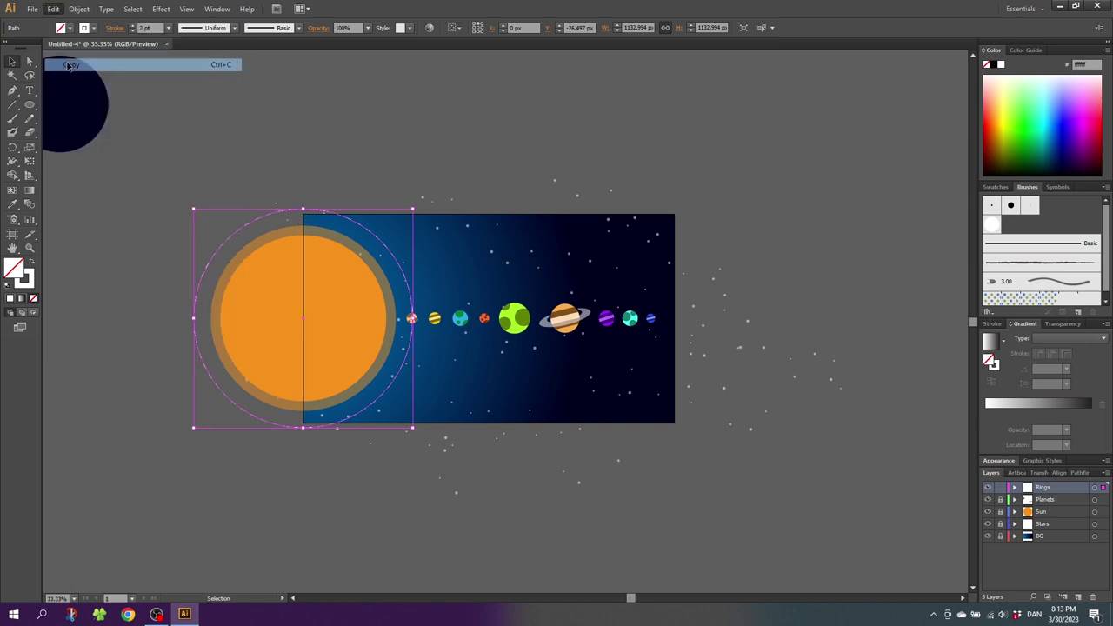
pyautogui.click(53, 8)
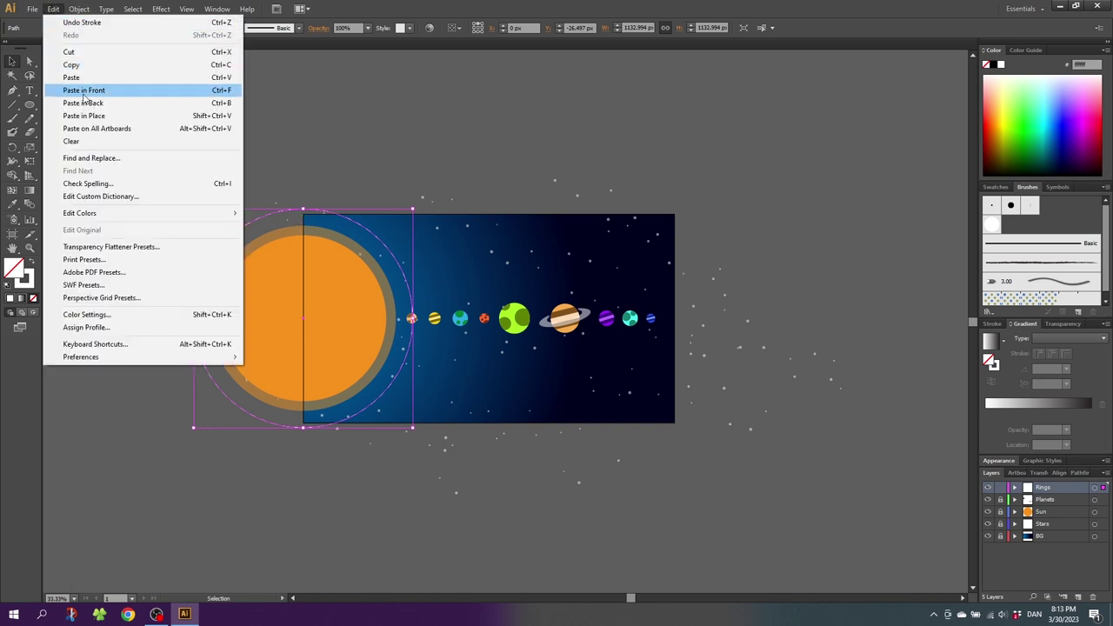
pyautogui.click(84, 92)
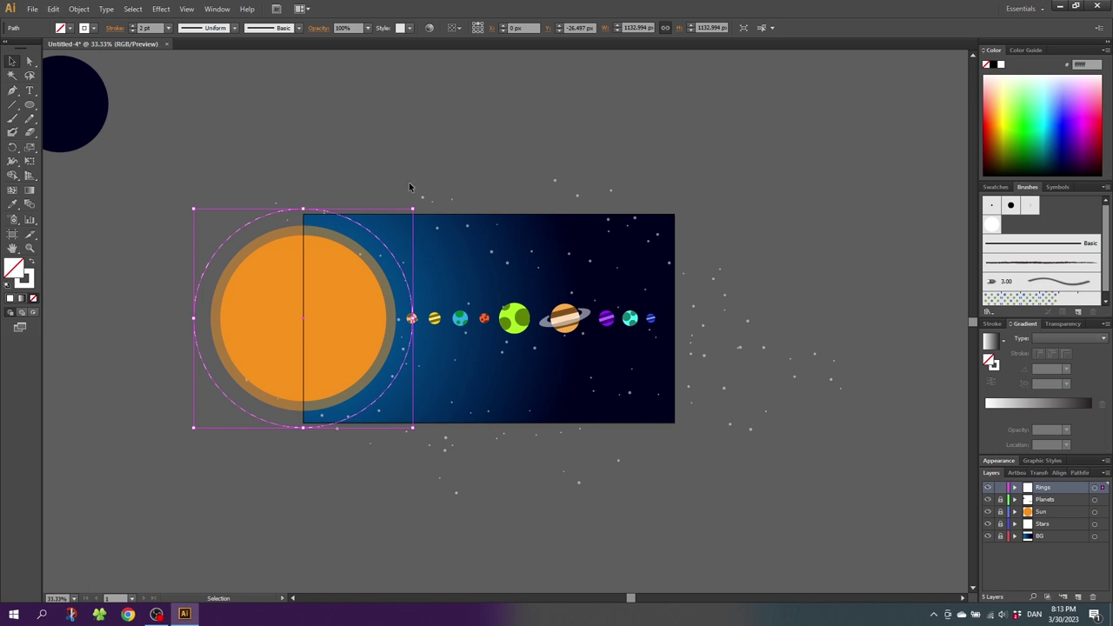
pyautogui.moveTo(412, 208); pyautogui.dragTo(444, 186)
# Step: Set both dashed rings to 50% opacity
pyautogui.keyDown('shift'); pyautogui.click(271, 222); pyautogui.keyUp('shift')
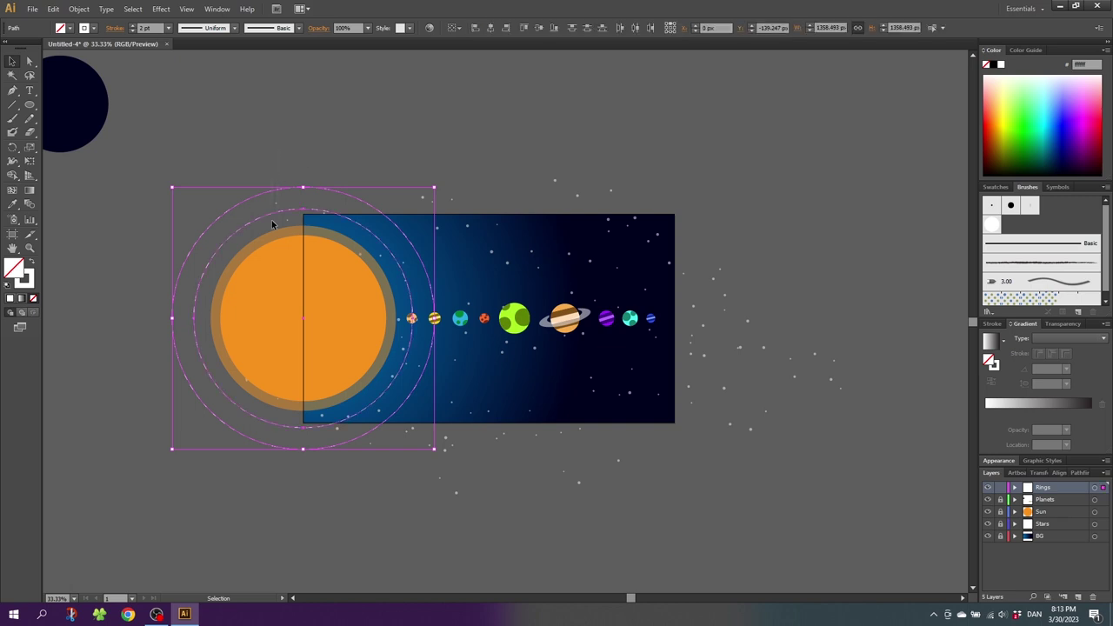
pyautogui.click(367, 28)
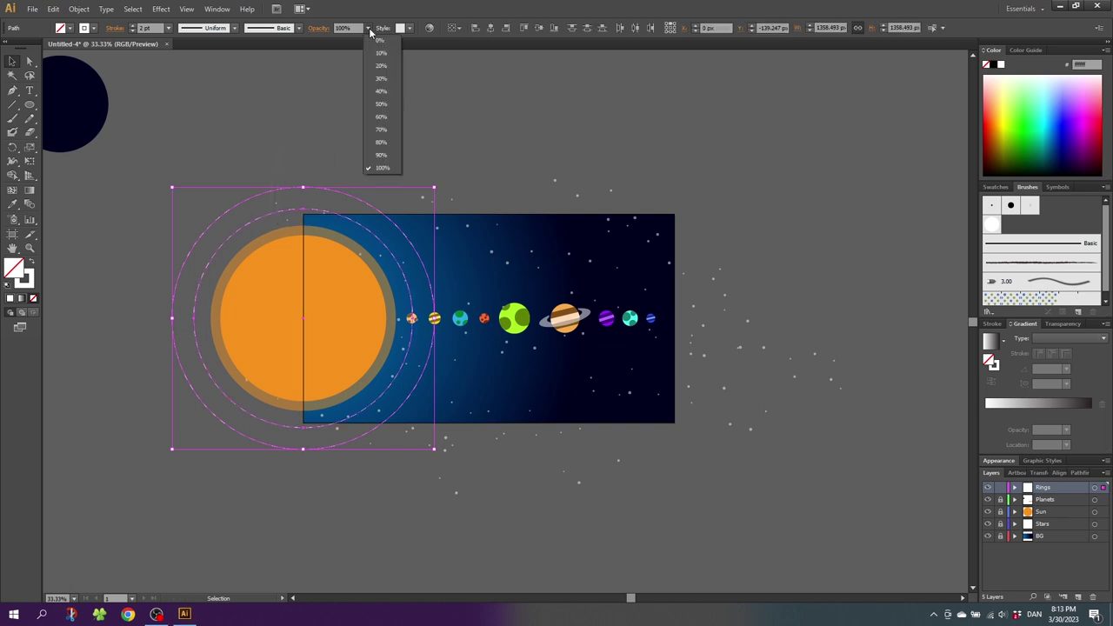
pyautogui.click(380, 104)
pyautogui.click(392, 134)
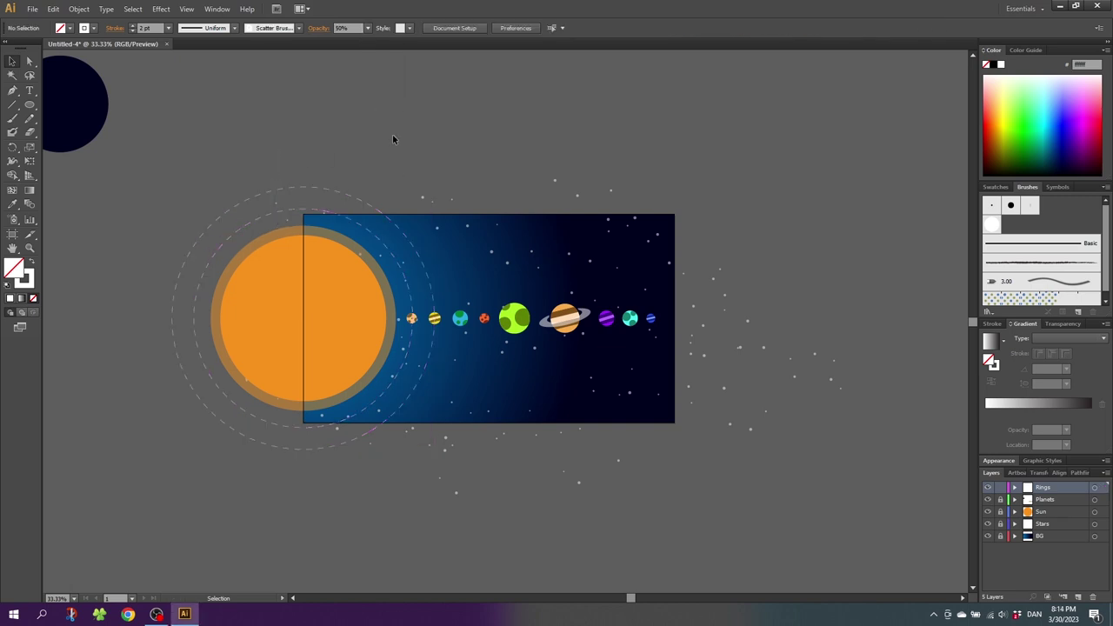
# Step: Duplicate the outer ring in place repeatedly and scale each copy from the centre so every remaining planet has its own orbit
pyautogui.click(342, 194)
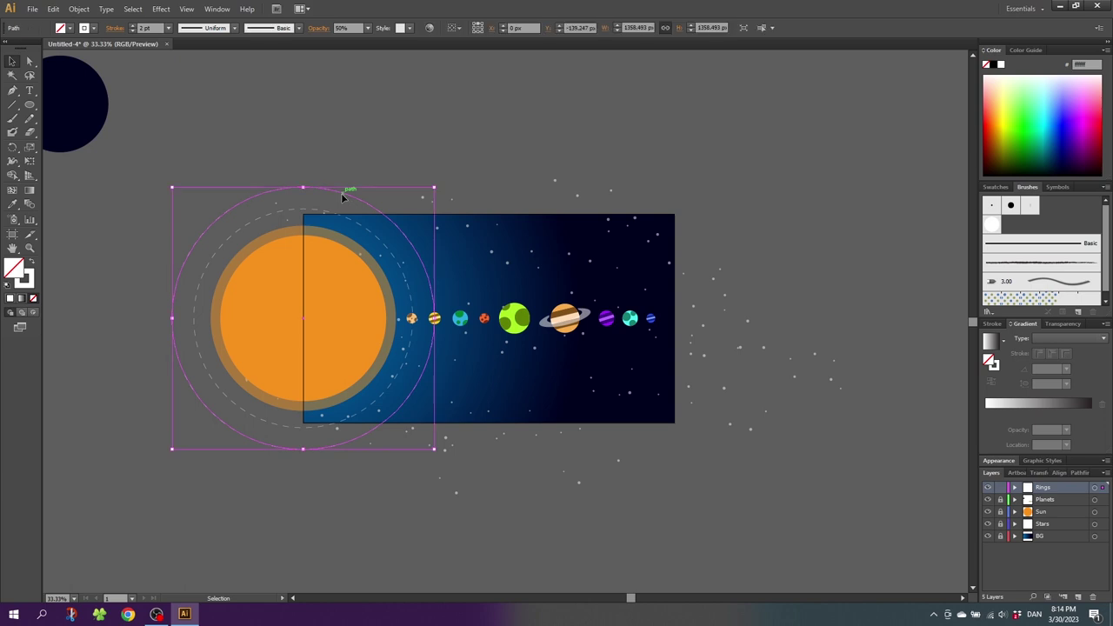
pyautogui.hotkey('ctrl', 'c')
pyautogui.hotkey('ctrl', 'f')
pyautogui.moveTo(434, 187); pyautogui.dragTo(652, 174)
pyautogui.hotkey('ctrl', 'c')
pyautogui.hotkey('ctrl', 'f')
pyautogui.hotkey('ctrl', 'c')
pyautogui.hotkey('ctrl', 'f')
pyautogui.hotkey('ctrl', 'c')
pyautogui.hotkey('ctrl', 'f')
# Step: Deselect the outermost orbit and move the Rings layer below the Stars layer
pyautogui.scroll(3, 487, 522)
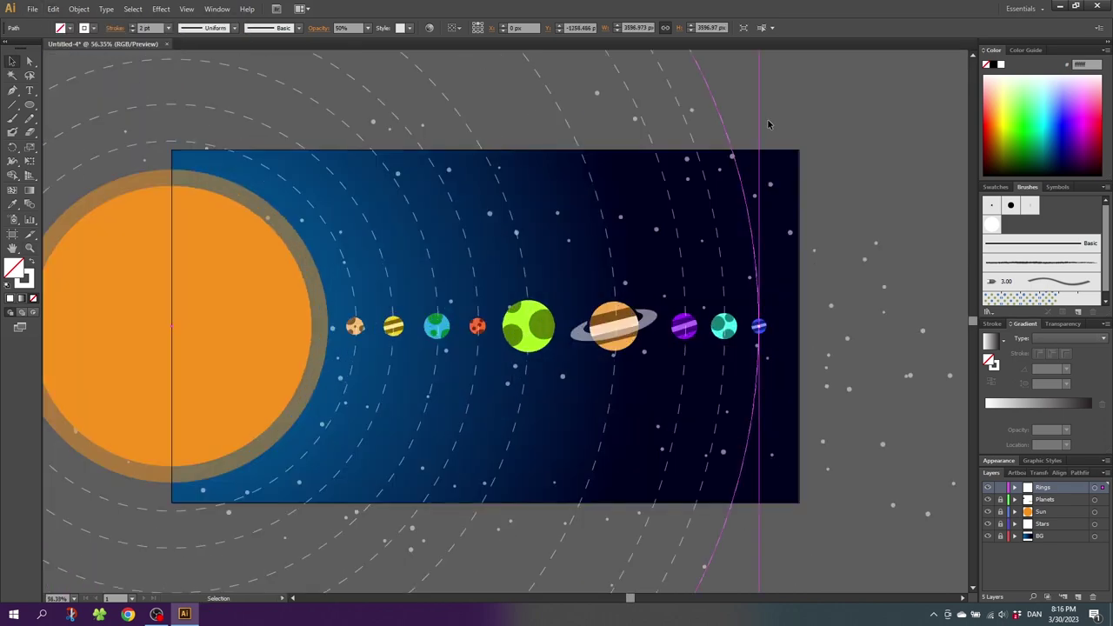
pyautogui.hotkey('ctrl', 'shift', 'a')
pyautogui.moveTo(1062, 489); pyautogui.dragTo(1060, 527)
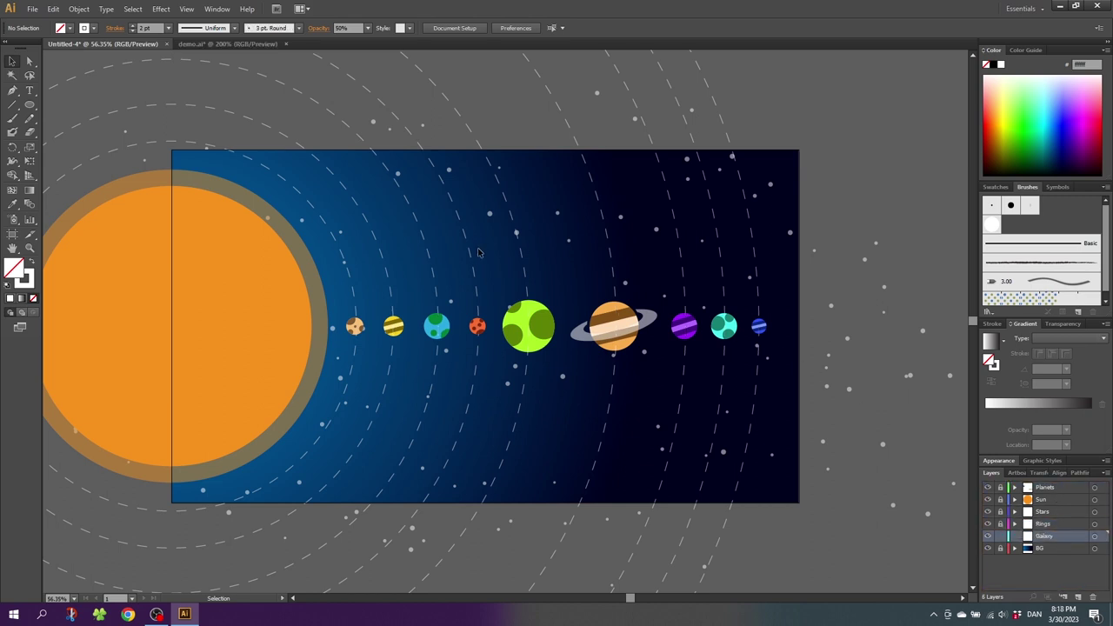
# Step: Paste the spiral galaxy artwork onto the Galaxy layer at 50% opacity and rotate it about 30°
pyautogui.press('a')
pyautogui.press('v')
pyautogui.hotkey('ctrl', 'v')
pyautogui.click(369, 28)
pyautogui.click(381, 108)
pyautogui.moveTo(494, 212); pyautogui.dragTo(487, 173)
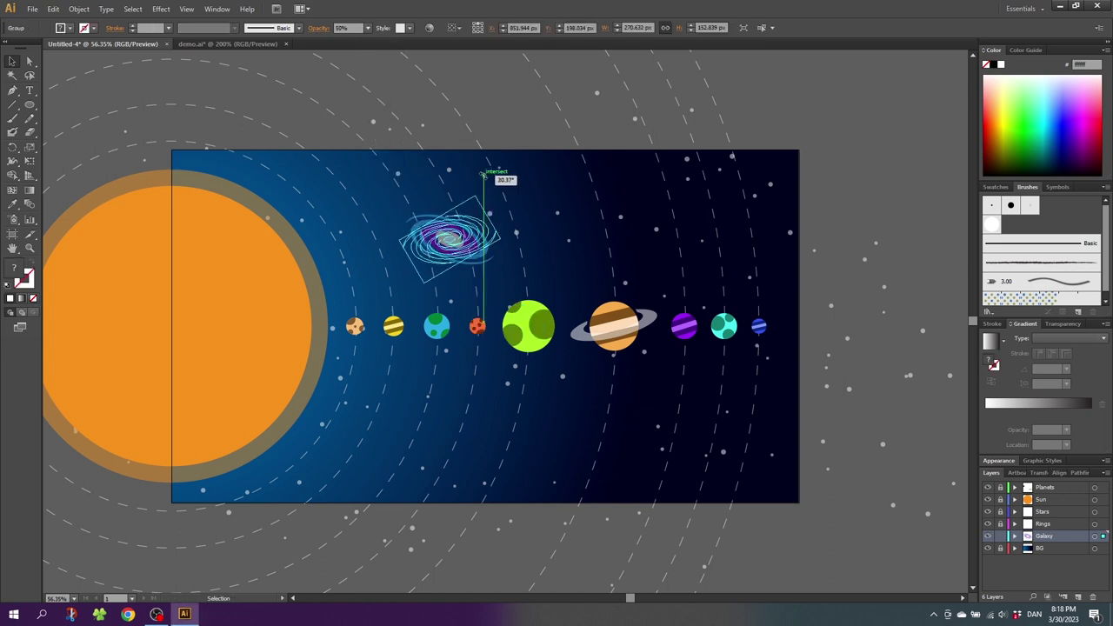